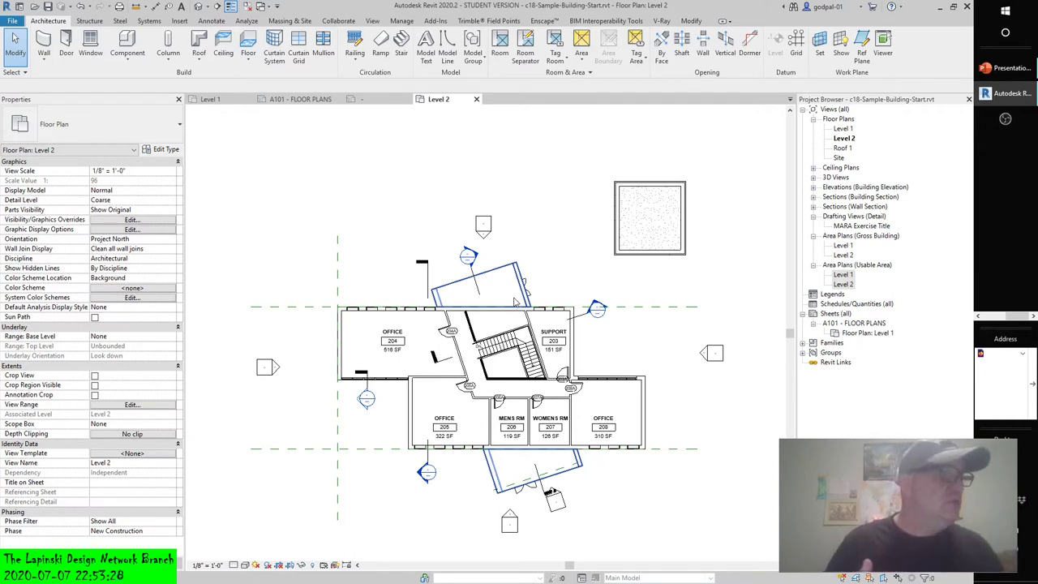
# Step: Deselect everything and expand the Room & Area panel's slide-out of extra settings
pyautogui.click(344, 248)
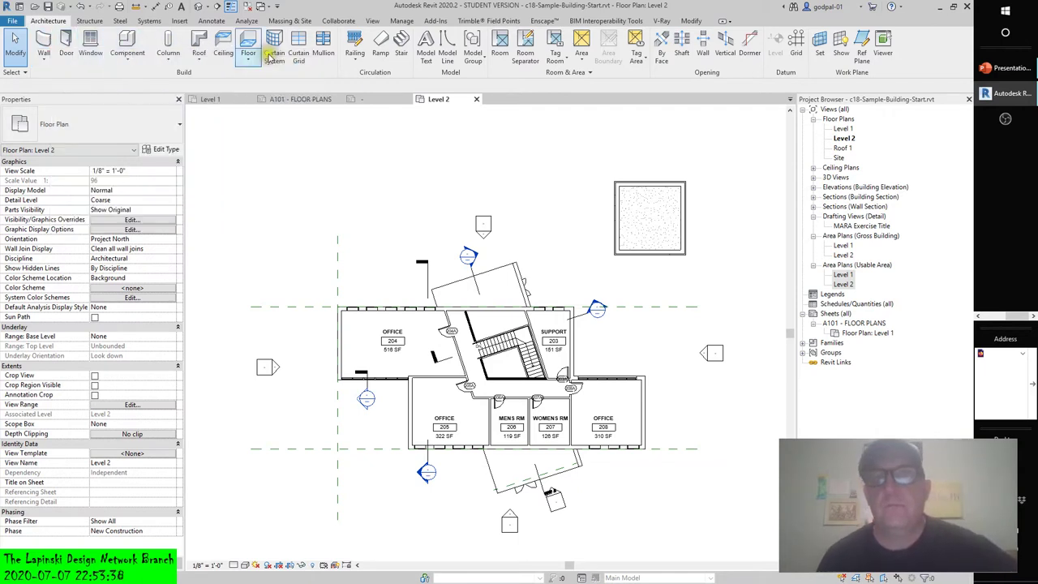
pyautogui.click(598, 73)
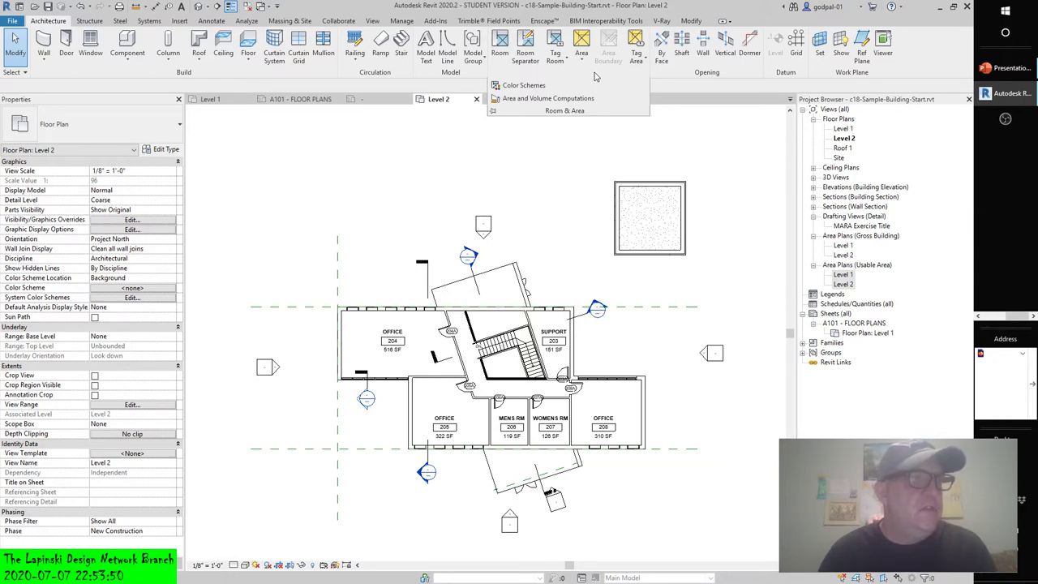
# Step: Confirm Area and Volume Computations as Areas only at wall finish, skipping the save reminder
pyautogui.click(547, 98)
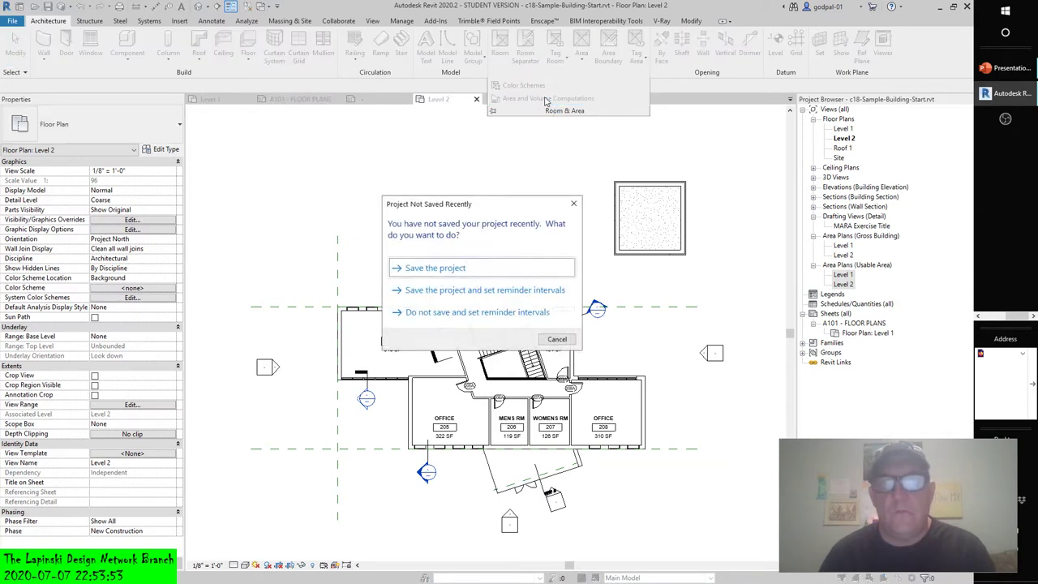
pyautogui.click(557, 339)
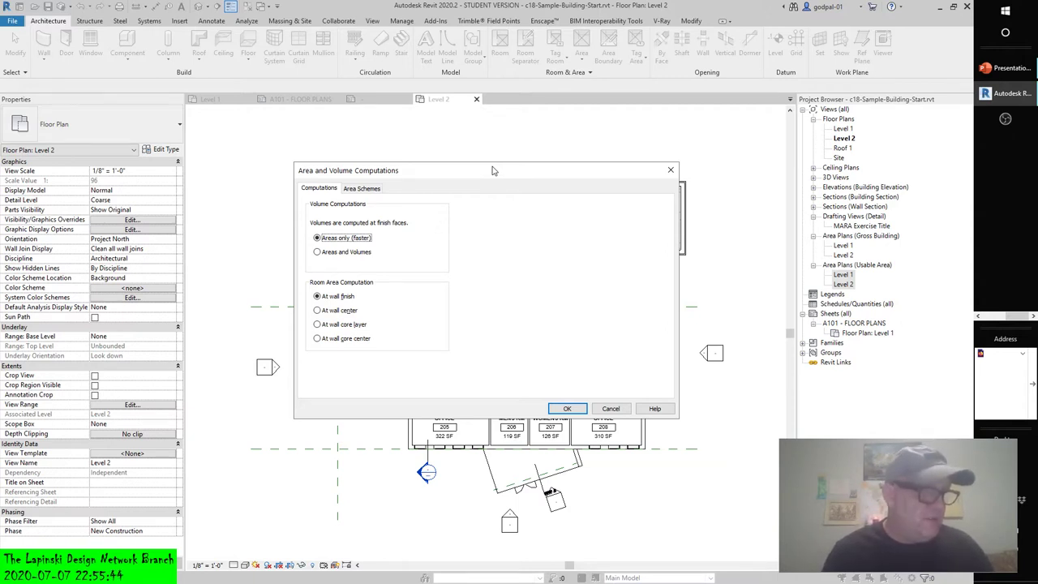
pyautogui.click(566, 409)
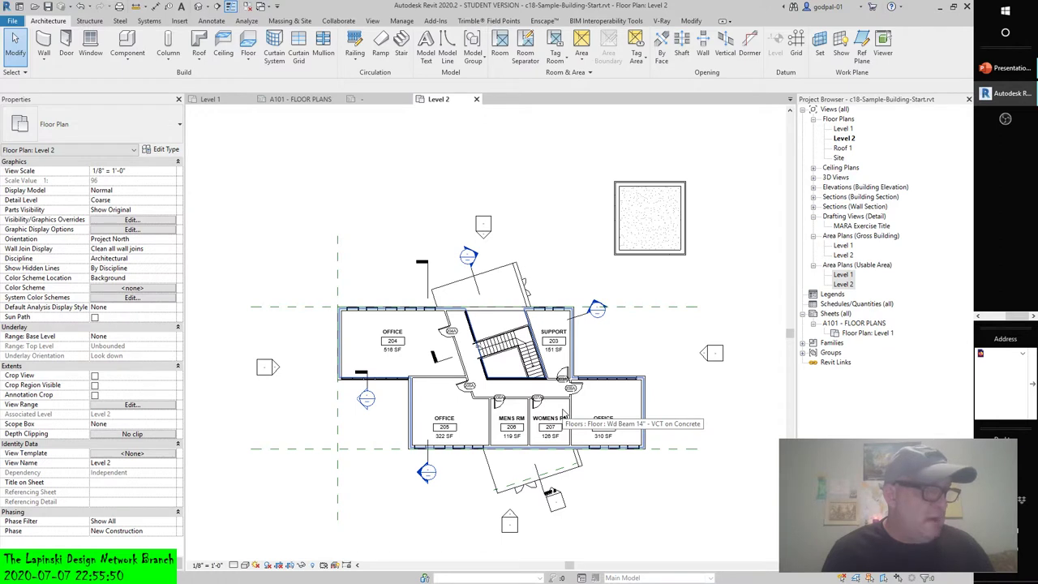
# Step: Select the OFFICE 204 room tag and open its Room Tag type properties
pyautogui.click(396, 344)
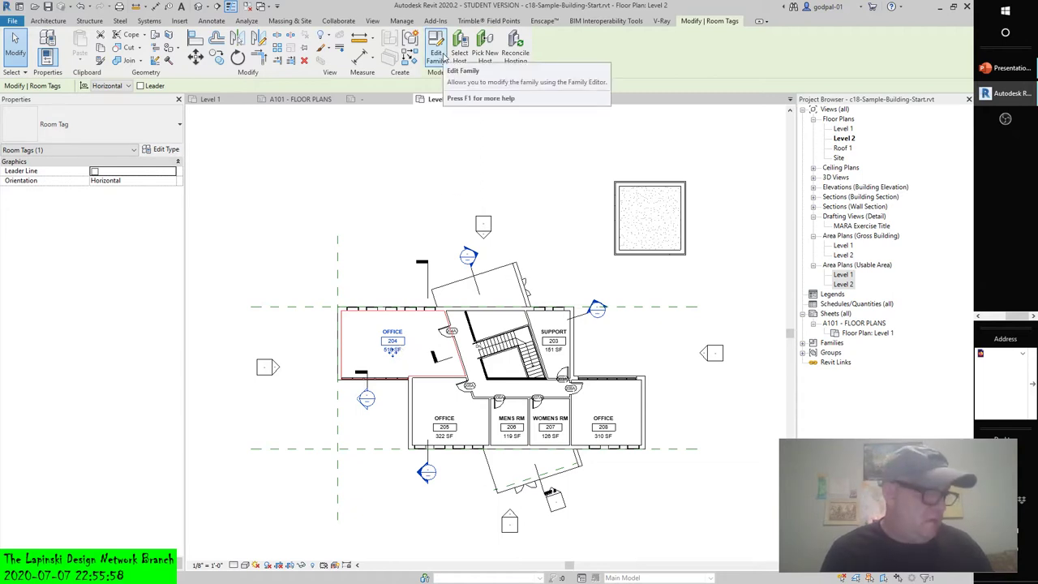
pyautogui.click(165, 151)
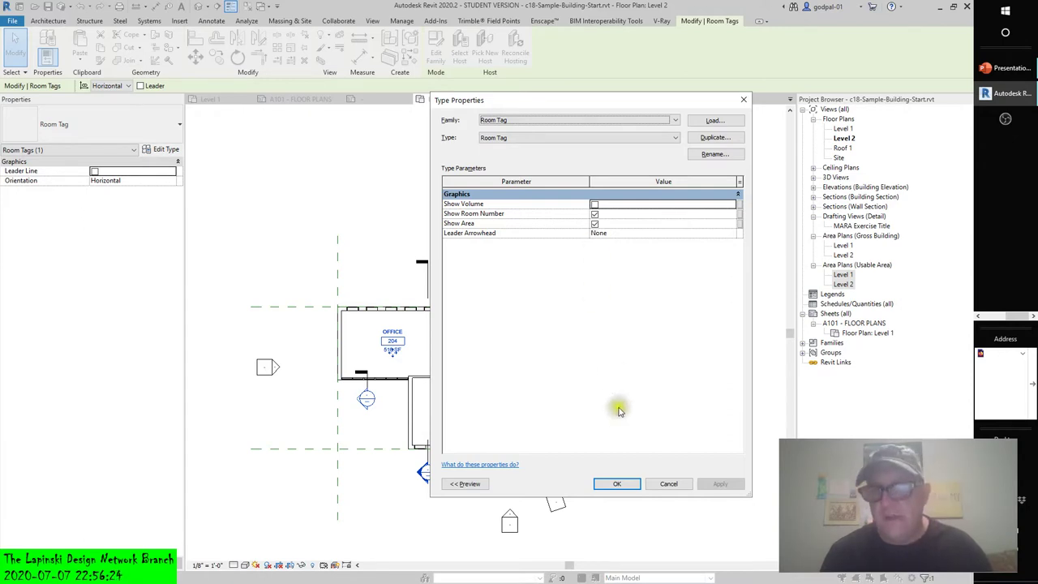
# Step: Turn off Show Area for the Room Tag type and deselect the tag
pyautogui.click(594, 223)
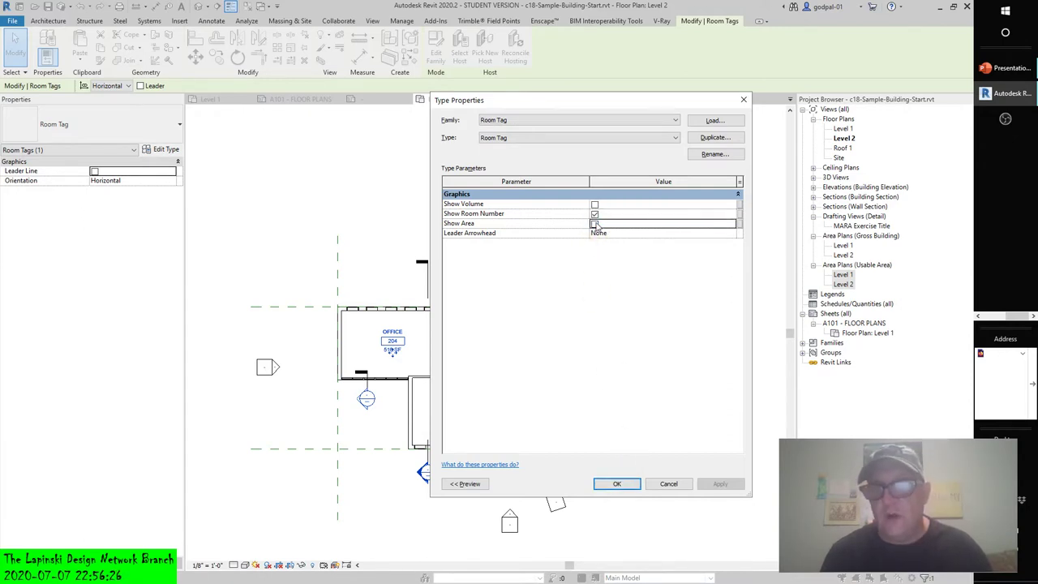
pyautogui.click(618, 483)
pyautogui.click(626, 487)
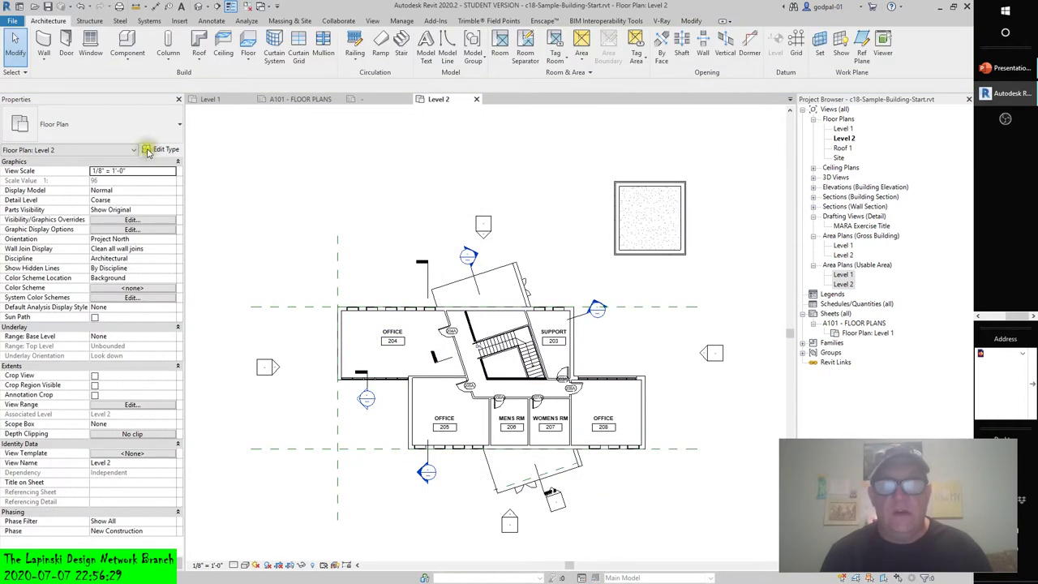
# Step: Reselect the OFFICE 204 tag and turn on both Show Area and Show Volume for its type
pyautogui.click(392, 341)
pyautogui.click(165, 149)
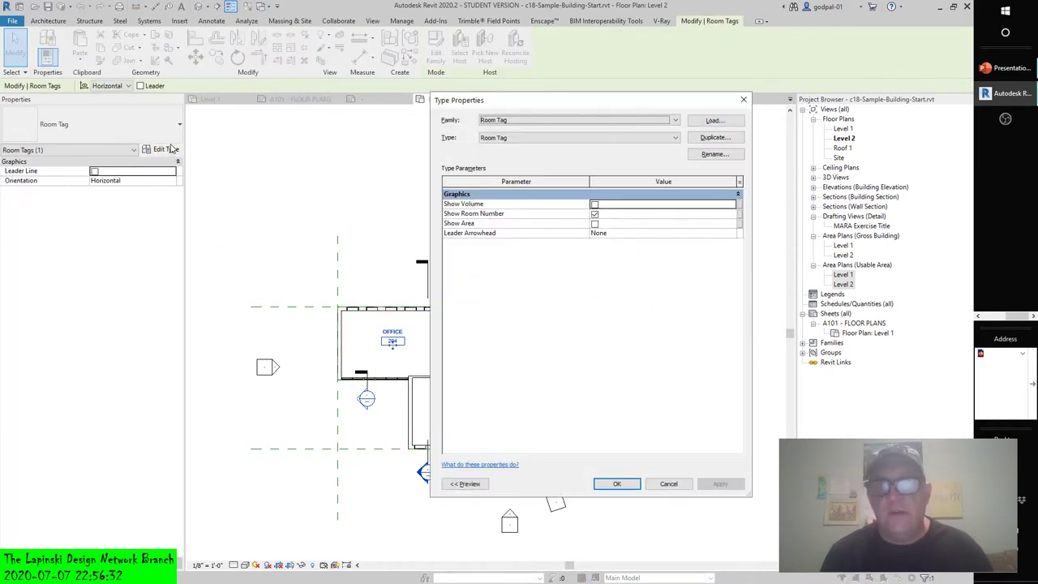
pyautogui.click(594, 224)
pyautogui.click(594, 204)
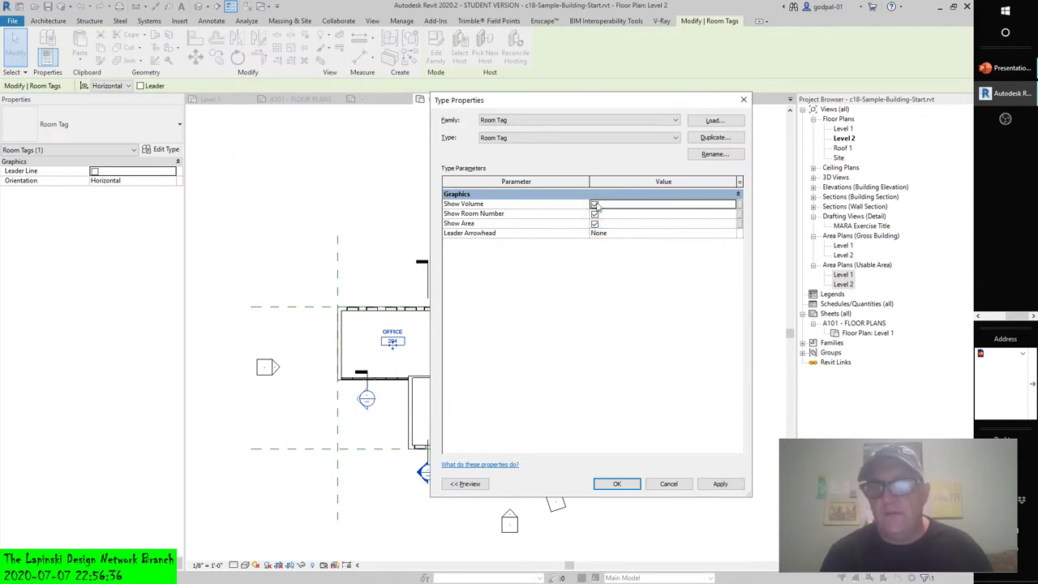
pyautogui.click(719, 484)
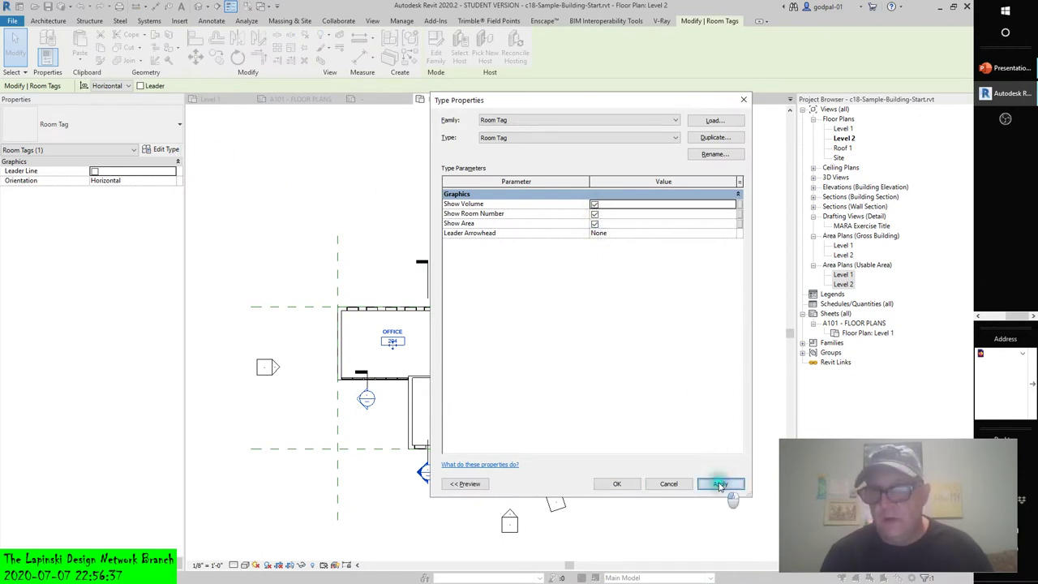
pyautogui.click(631, 485)
# Step: Zoom in on the OFFICE 204 tag, then undo the area and volume tag change
pyautogui.click(413, 372)
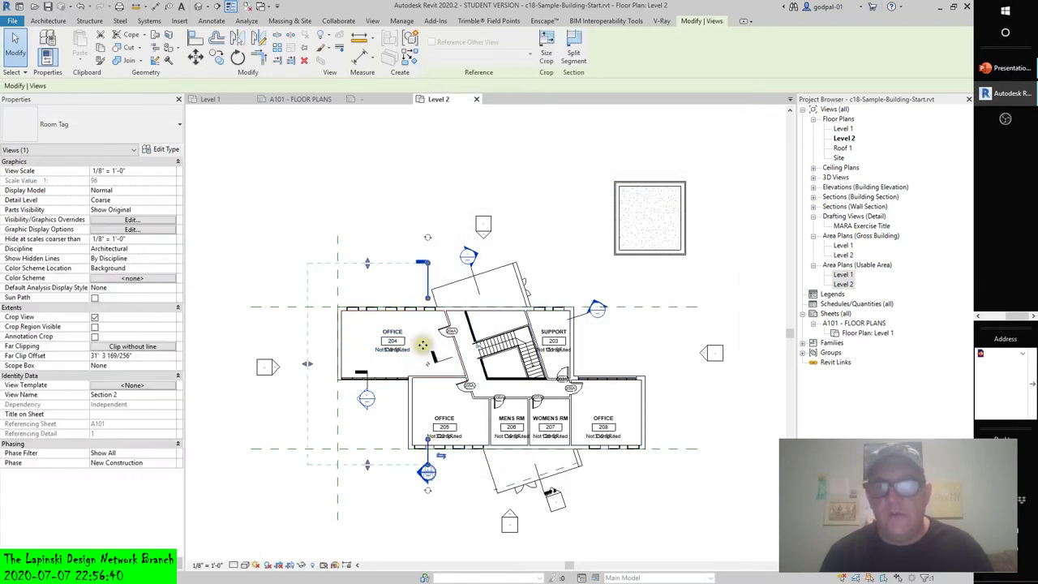
pyautogui.click(407, 357)
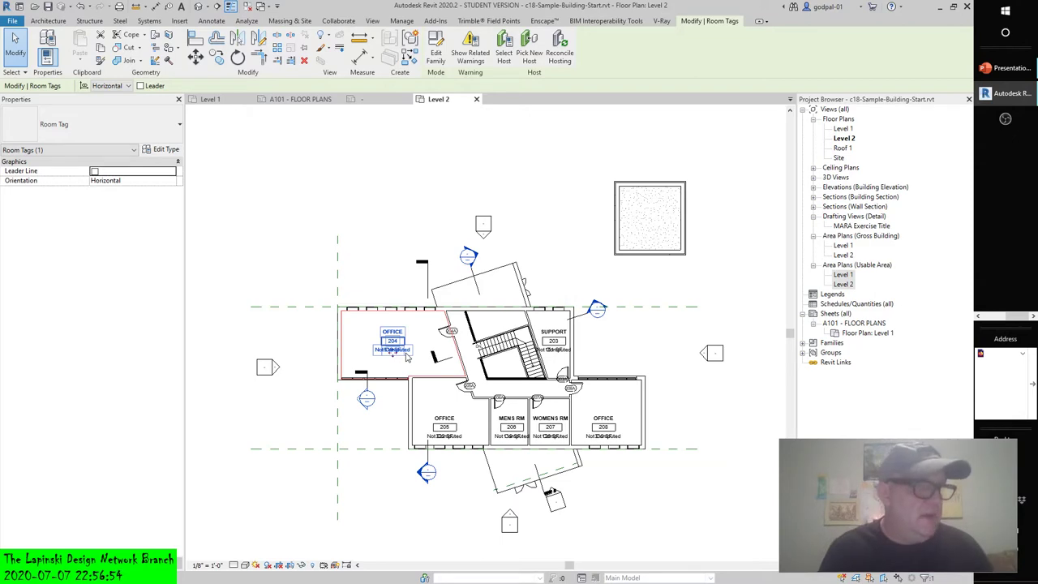
pyautogui.scroll(4, 408, 358)
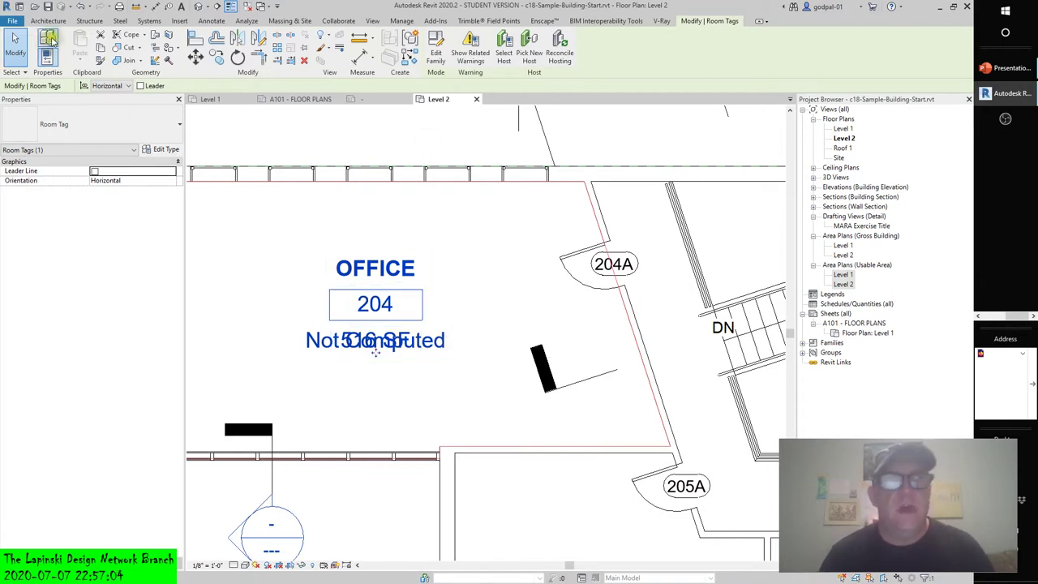
pyautogui.click(81, 7)
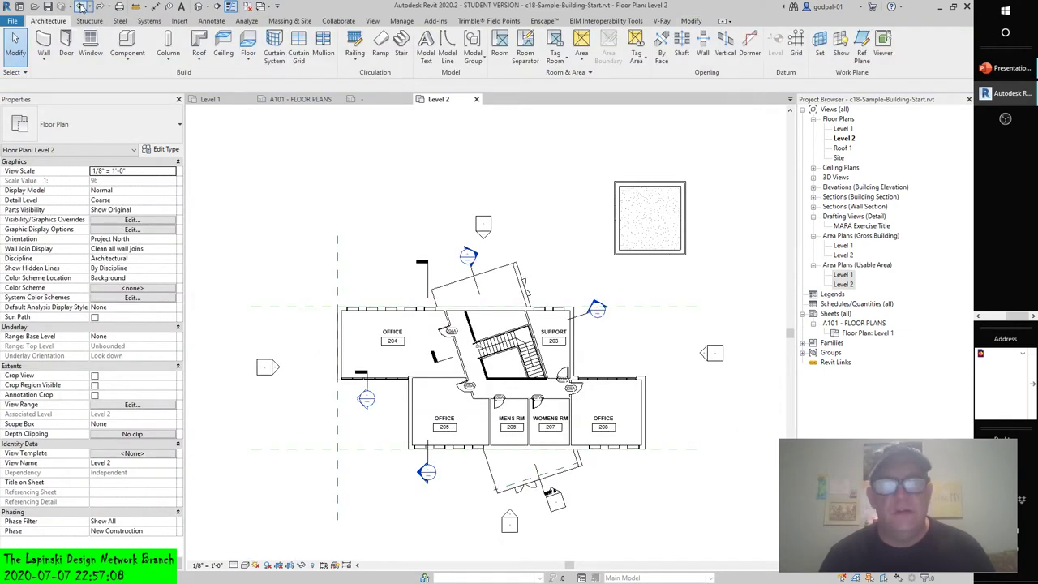
# Step: Set the Room Tag type to show volume with area off, then clear the selection
pyautogui.click(392, 339)
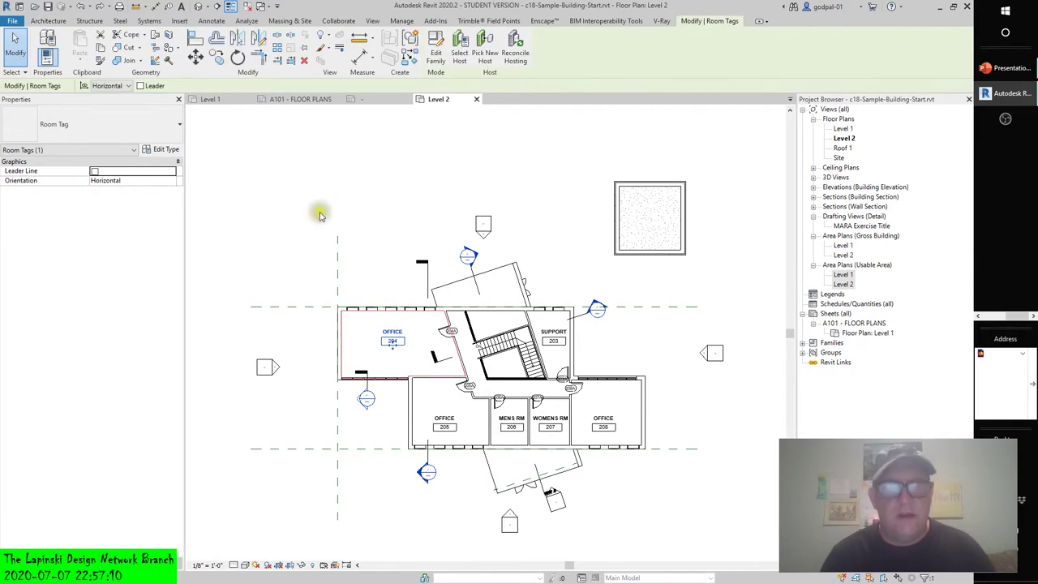
pyautogui.click(161, 149)
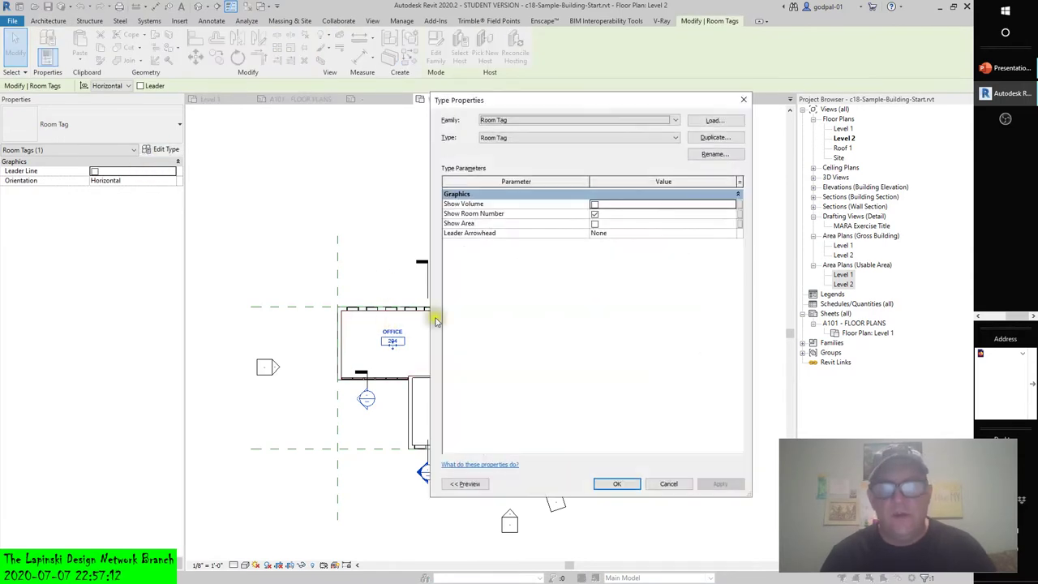
pyautogui.click(594, 223)
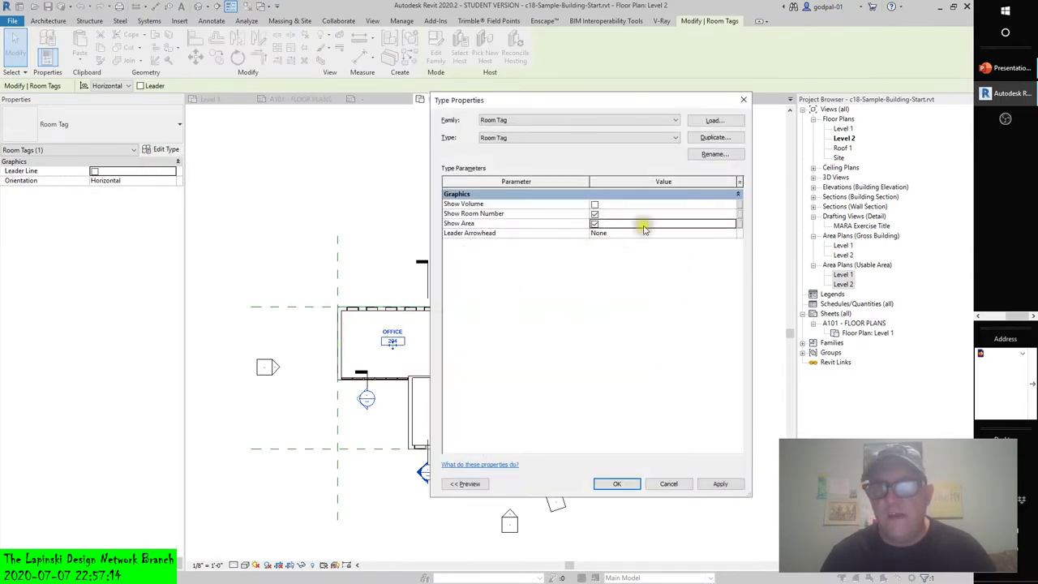
pyautogui.click(594, 223)
pyautogui.click(595, 204)
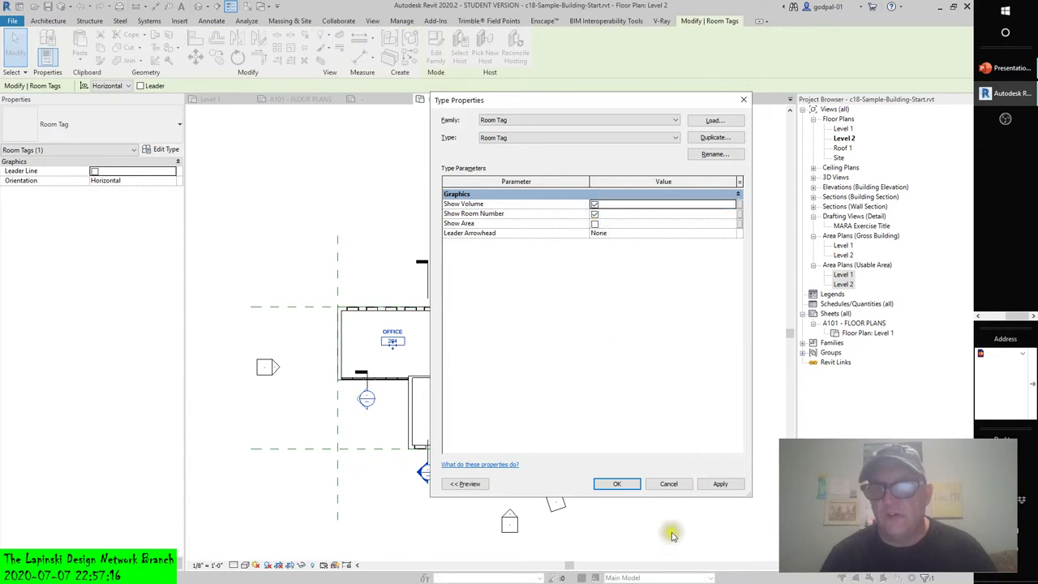
pyautogui.click(719, 483)
pyautogui.click(617, 483)
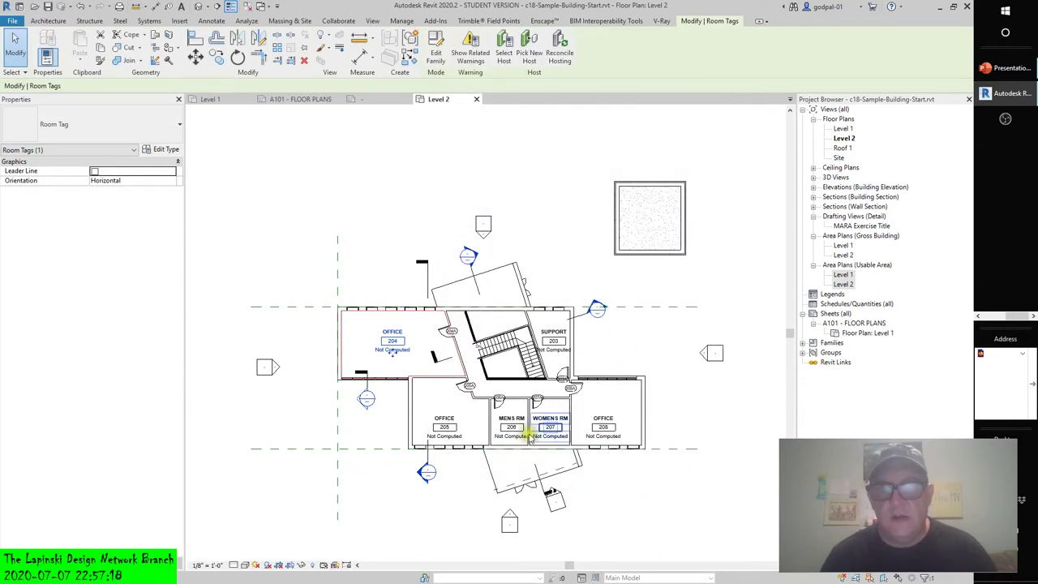
pyautogui.press('Escape')
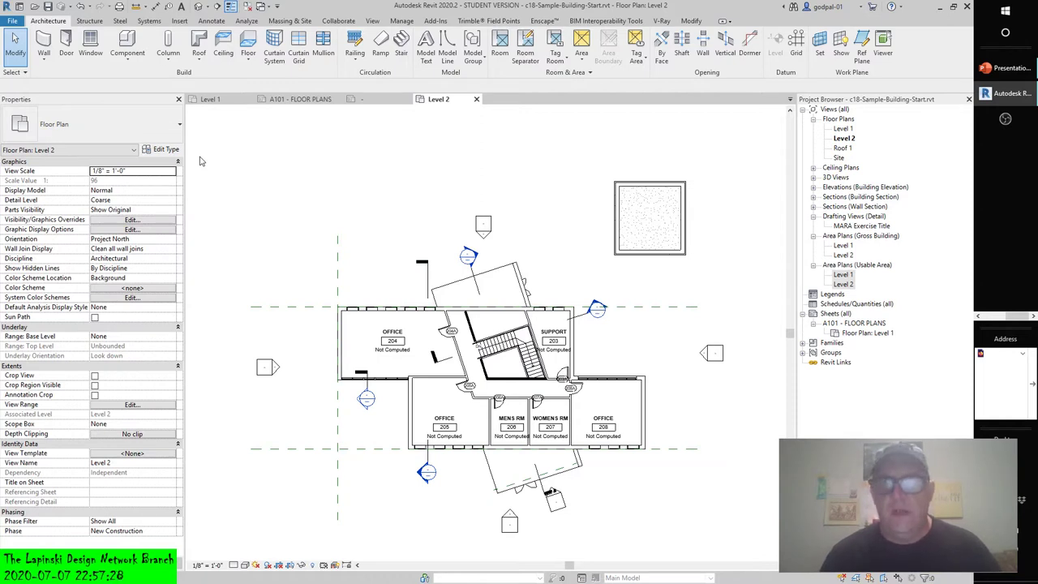
# Step: Undo the volume display on room tags and select the Office 204 tag
pyautogui.click(84, 6)
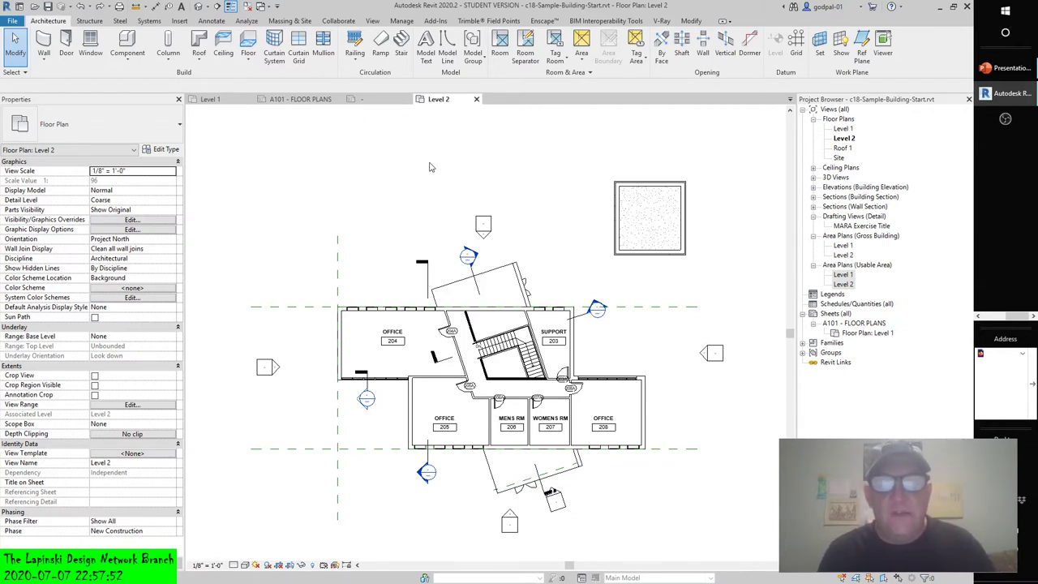
pyautogui.click(392, 339)
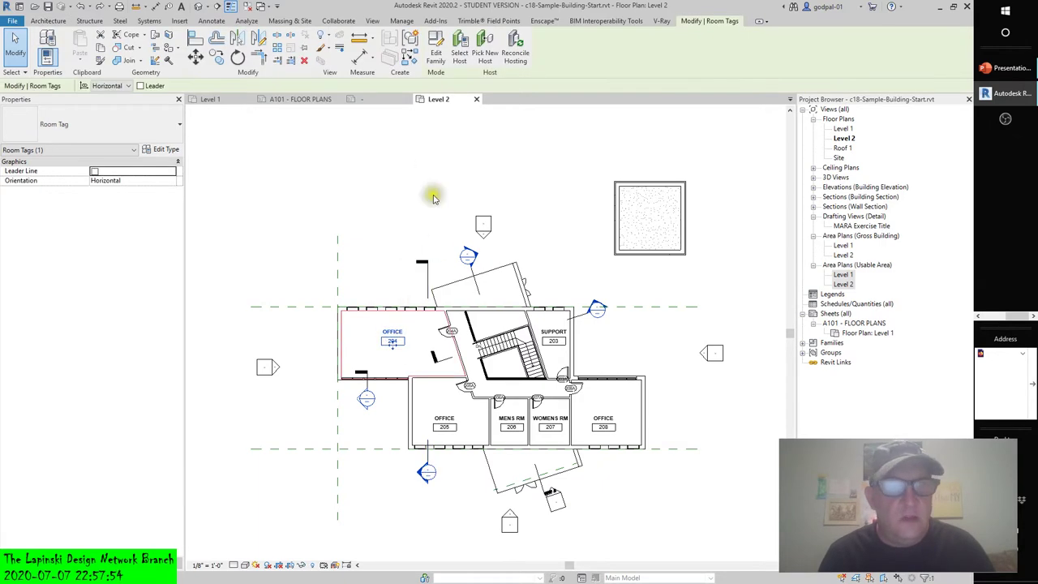
# Step: Turn on Show Area for the Room Tag type so tags read areas like 322 SF
pyautogui.click(161, 150)
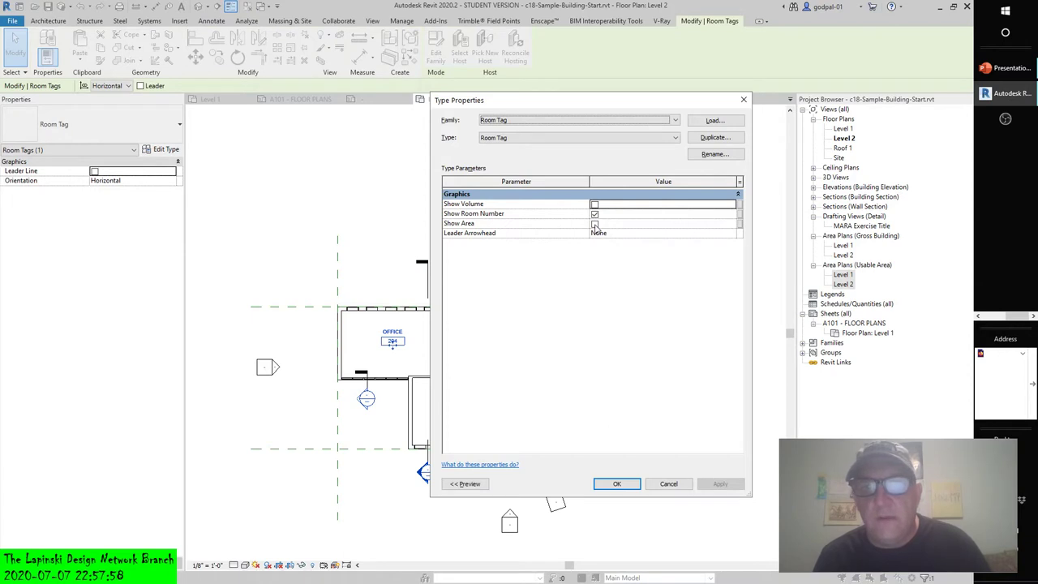
pyautogui.click(595, 224)
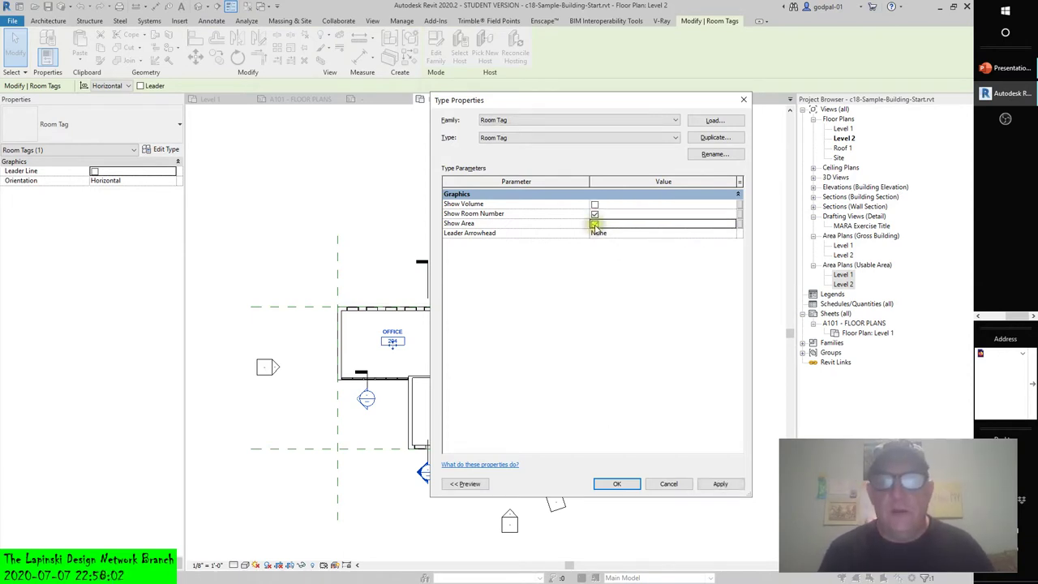
pyautogui.click(713, 485)
pyautogui.click(628, 484)
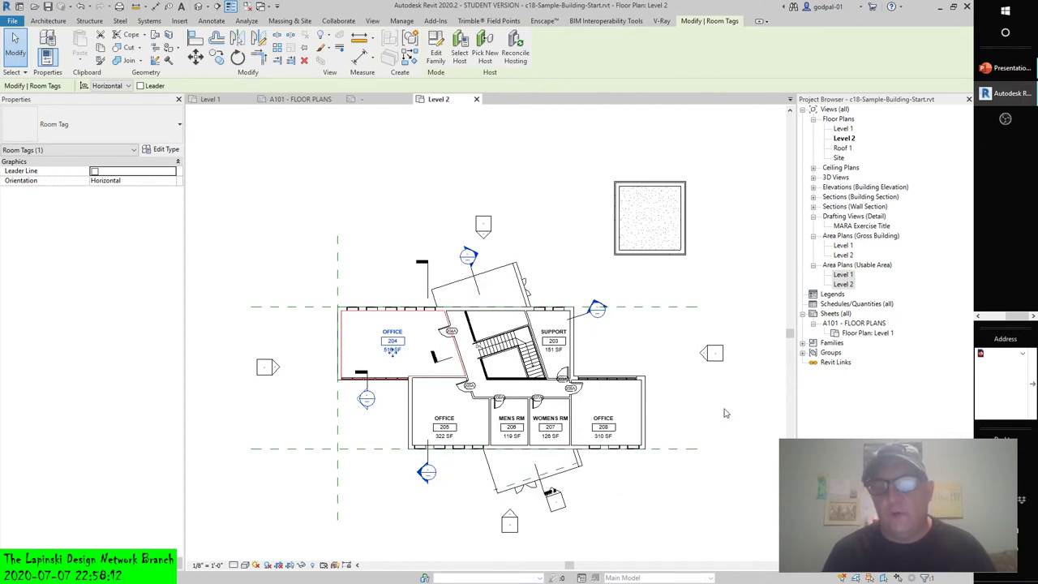
pyautogui.moveTo(726, 413); pyautogui.dragTo(692, 371, button='middle')
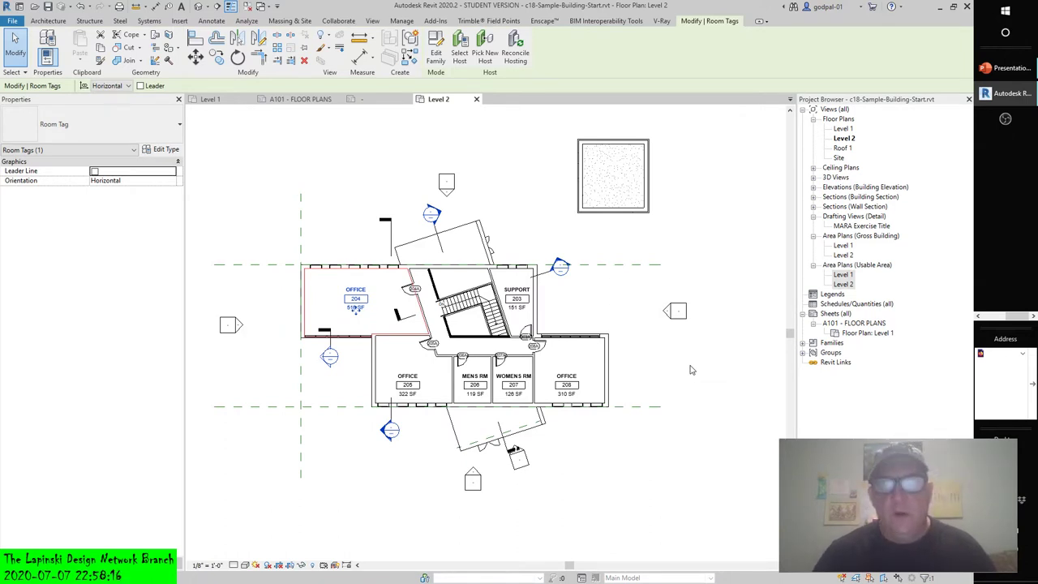
pyautogui.moveTo(691, 370); pyautogui.dragTo(728, 412, button='middle')
pyautogui.click(453, 132)
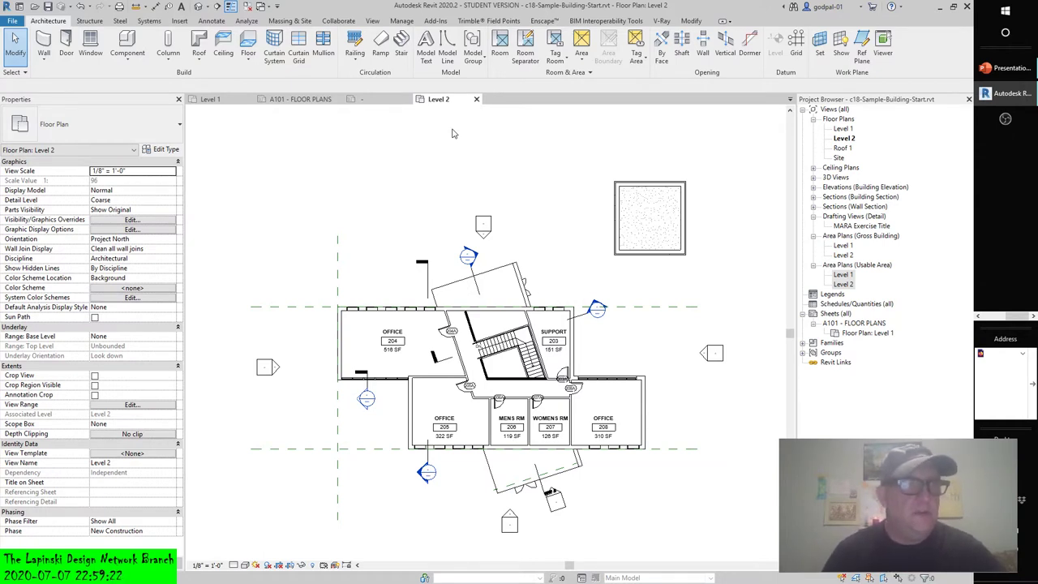
# Step: Look over Office 204 and offices 205–208 up close, then open the Level 1 floor plan
pyautogui.click(391, 339)
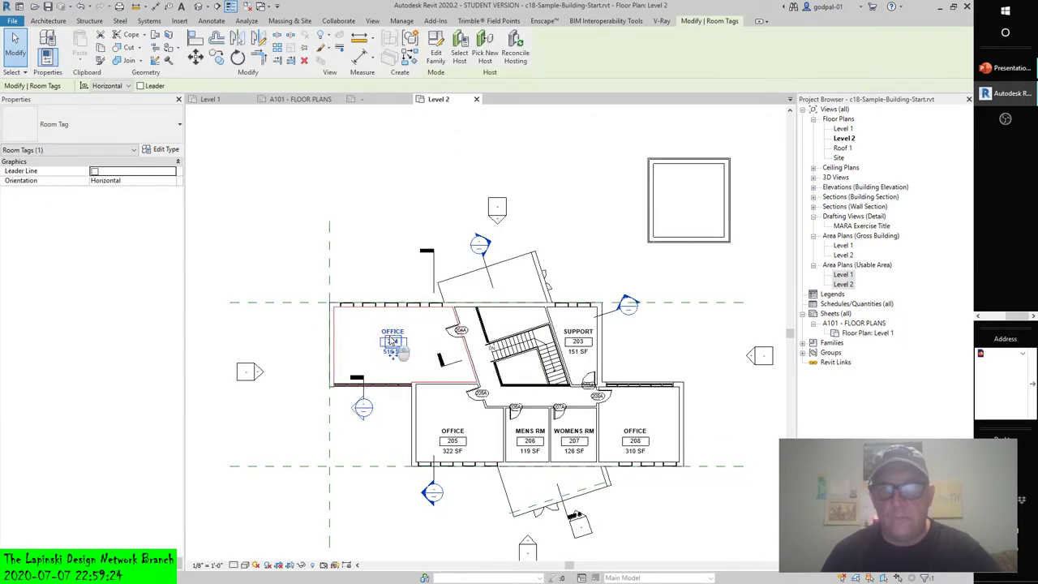
pyautogui.scroll(6, 392, 339)
pyautogui.moveTo(389, 333); pyautogui.dragTo(444, 334, button='middle')
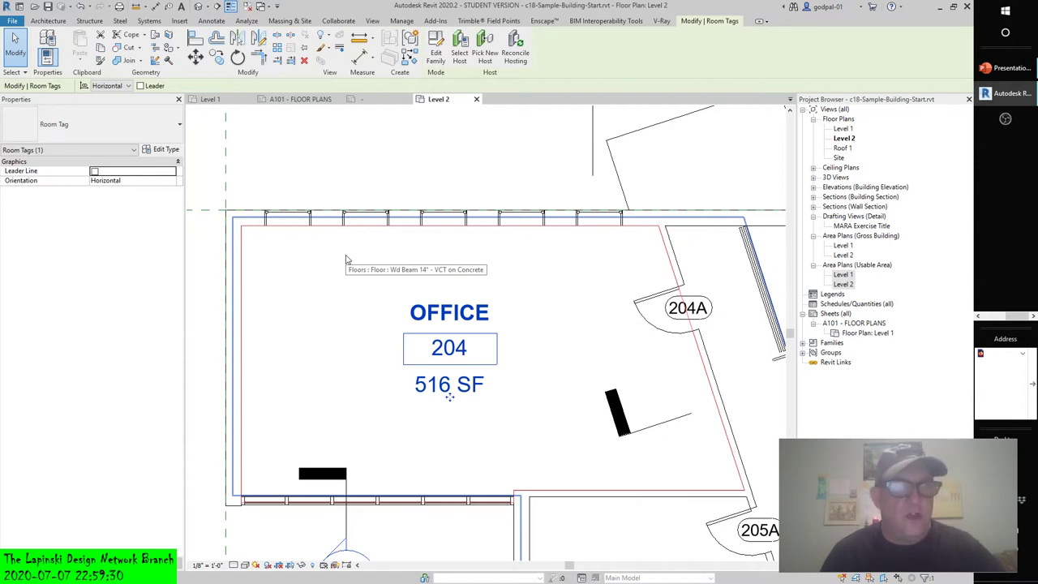
pyautogui.scroll(-5, 346, 260)
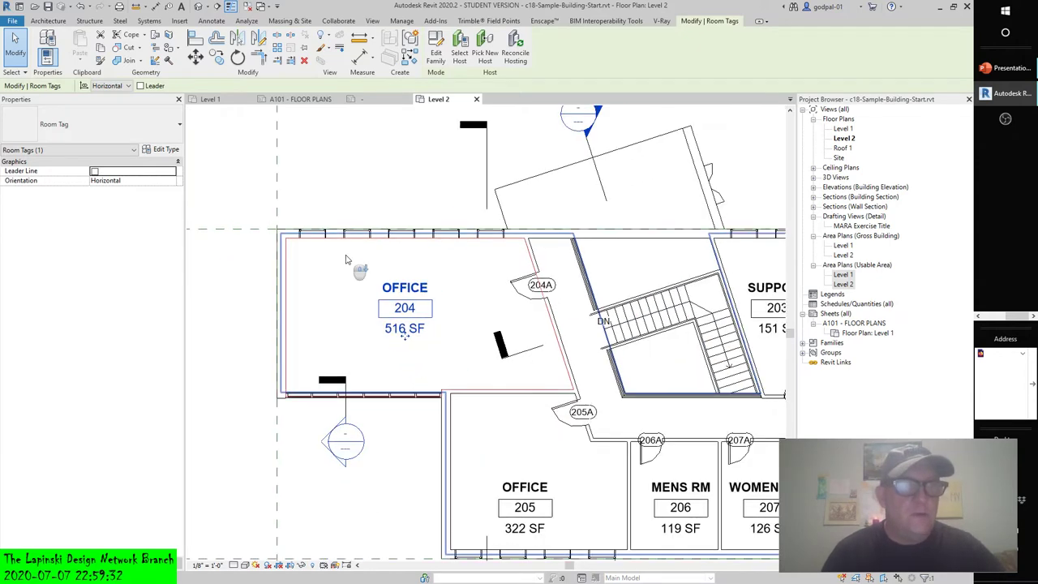
pyautogui.moveTo(341, 312); pyautogui.dragTo(274, 278, button='middle')
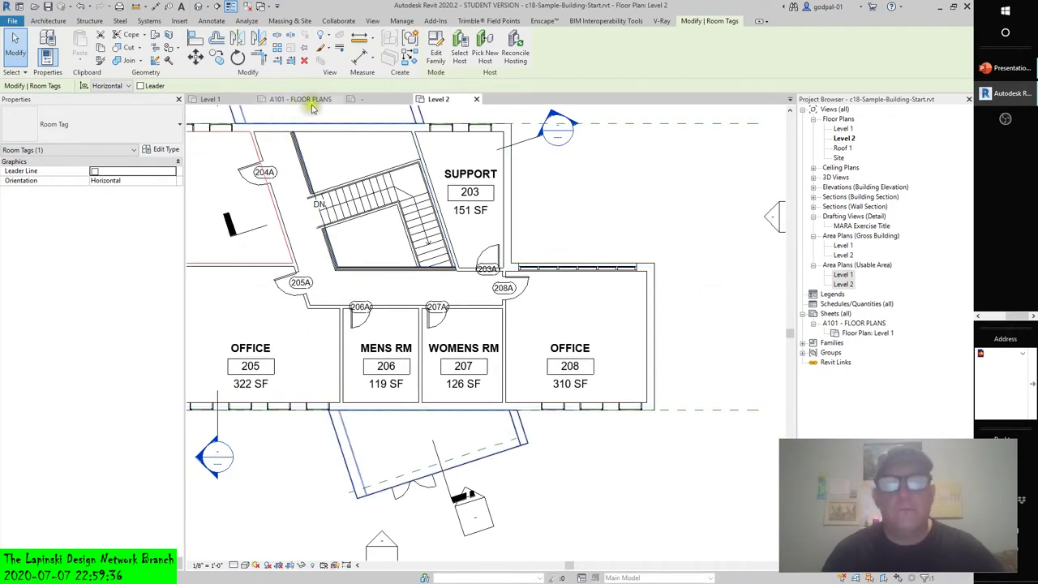
pyautogui.click(210, 99)
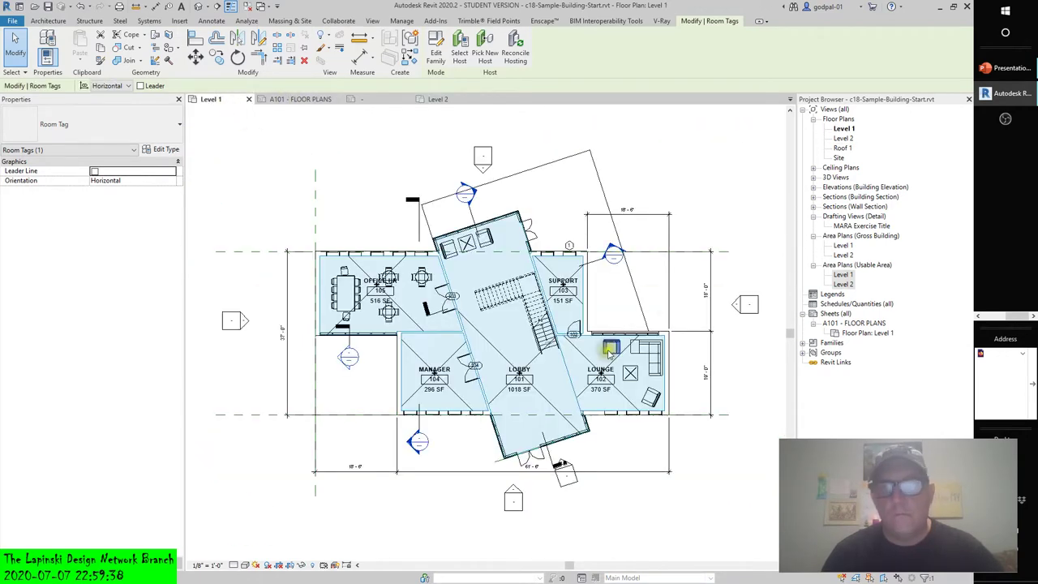
pyautogui.scroll(3, 730, 194)
pyautogui.click(707, 228)
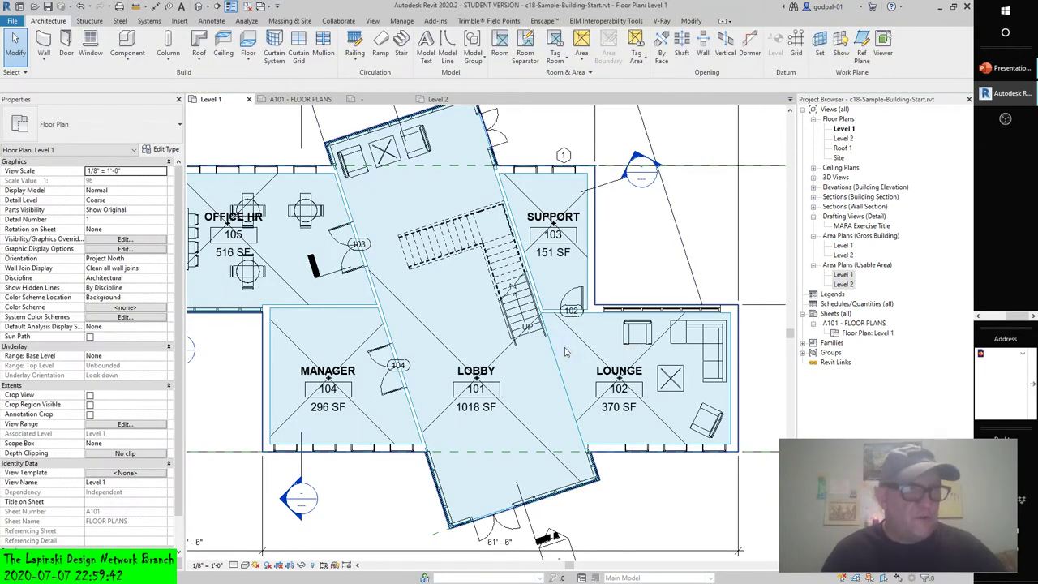
pyautogui.click(540, 329)
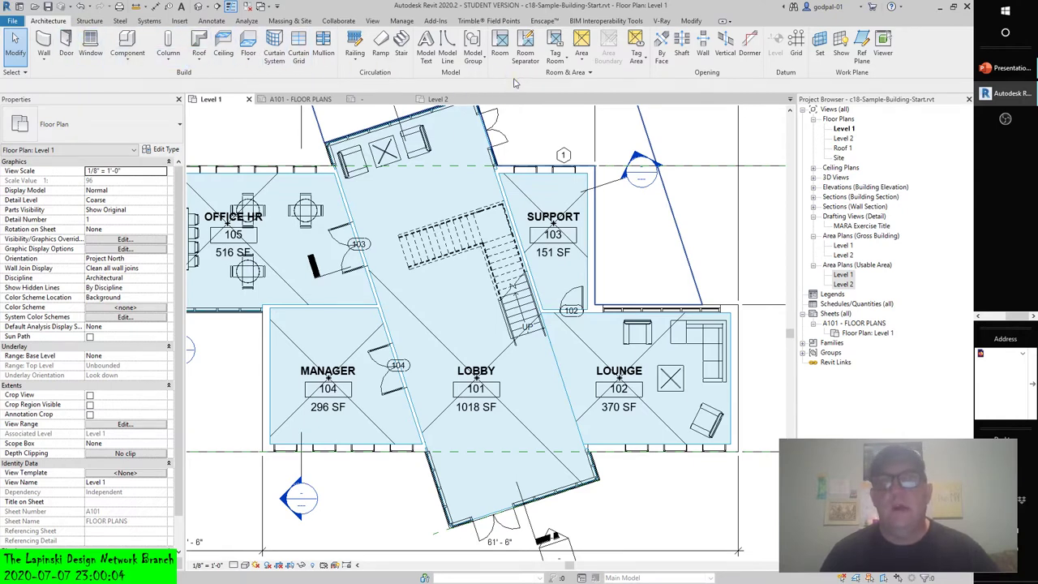
pyautogui.click(585, 73)
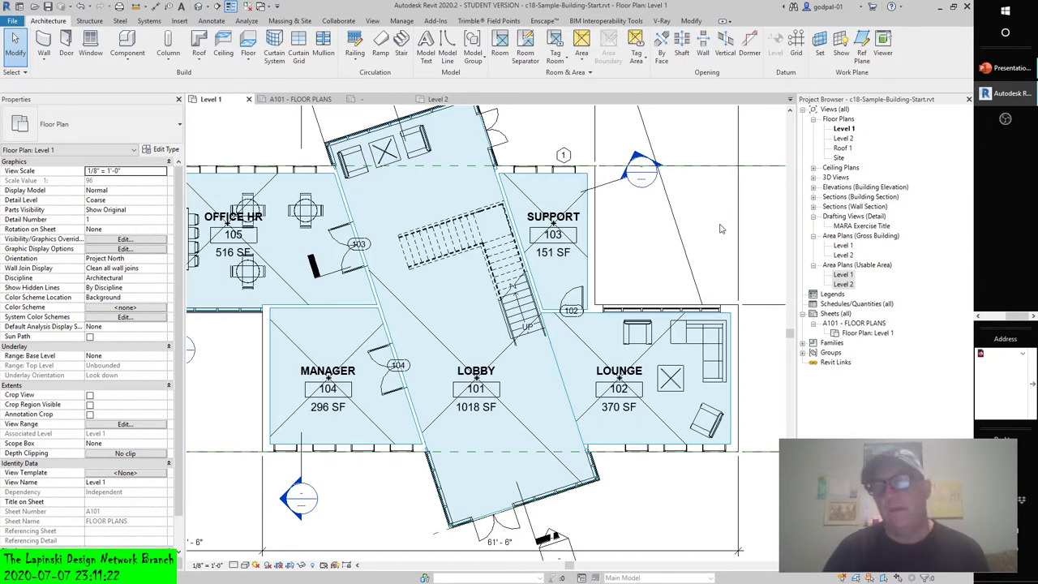
pyautogui.scroll(-3, 551, 371)
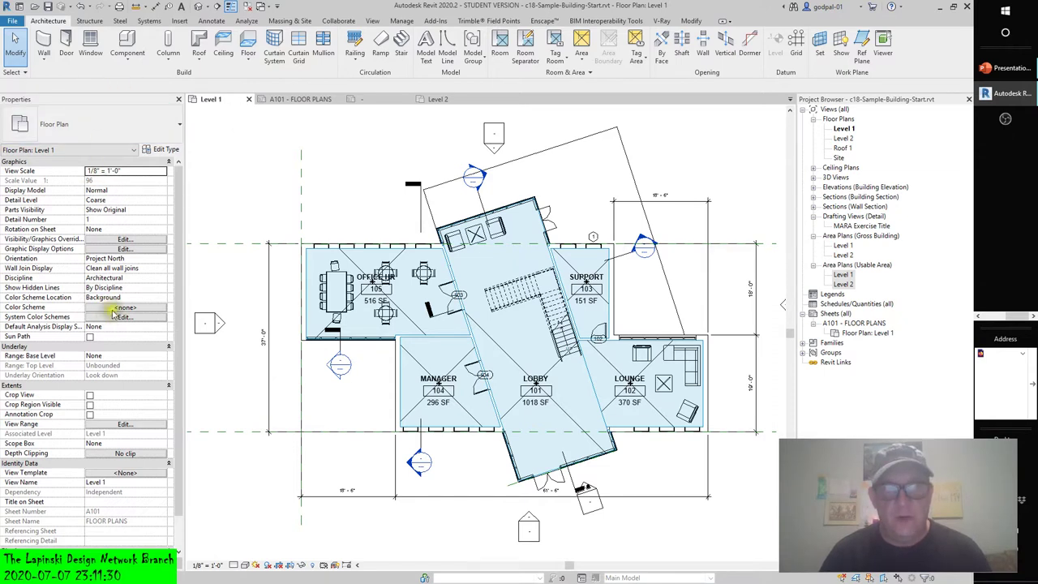
pyautogui.click(119, 240)
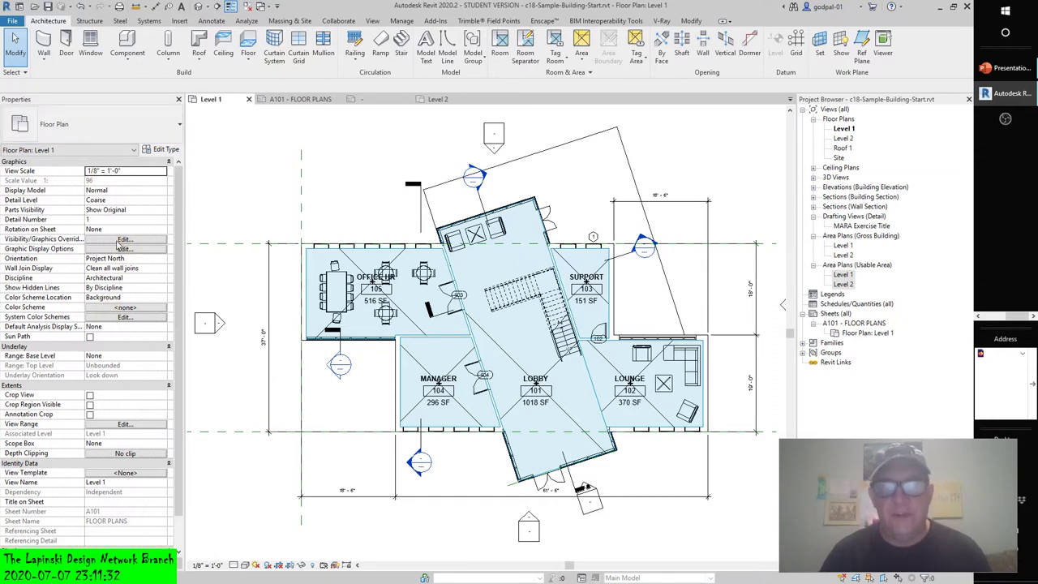
pyautogui.click(371, 22)
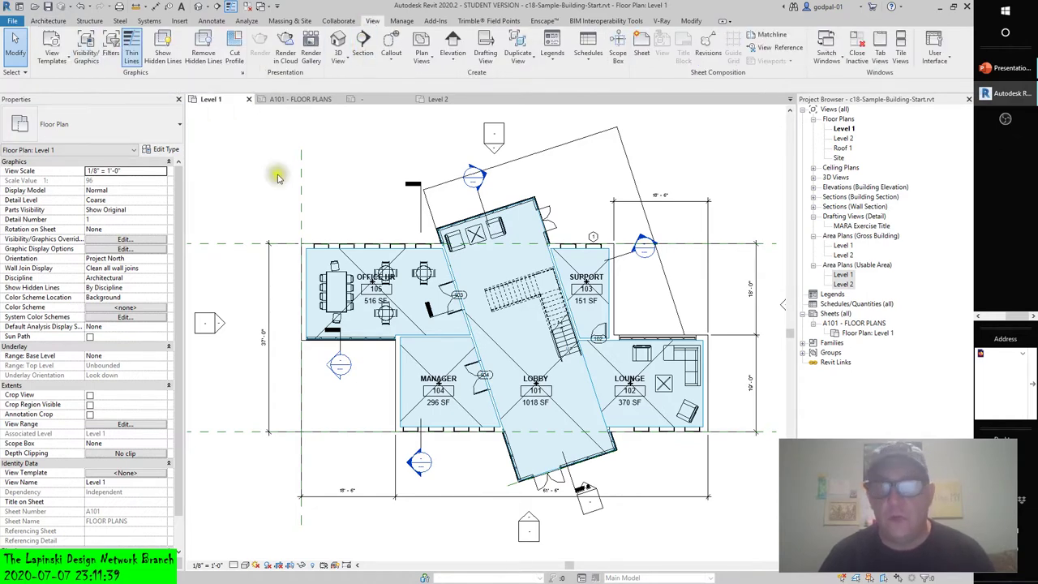
pyautogui.click(85, 45)
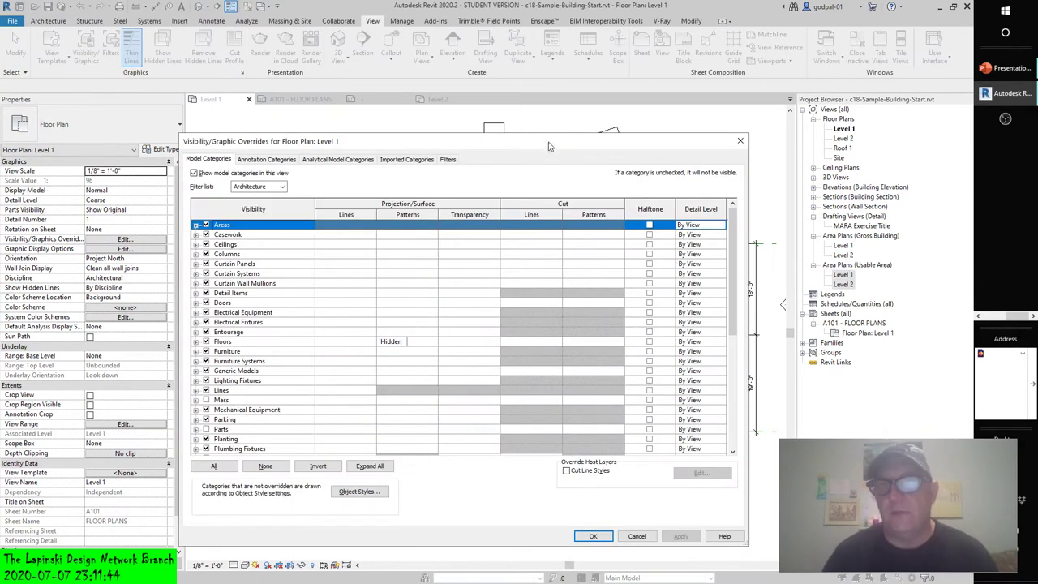
pyautogui.moveTo(545, 144); pyautogui.dragTo(603, 87)
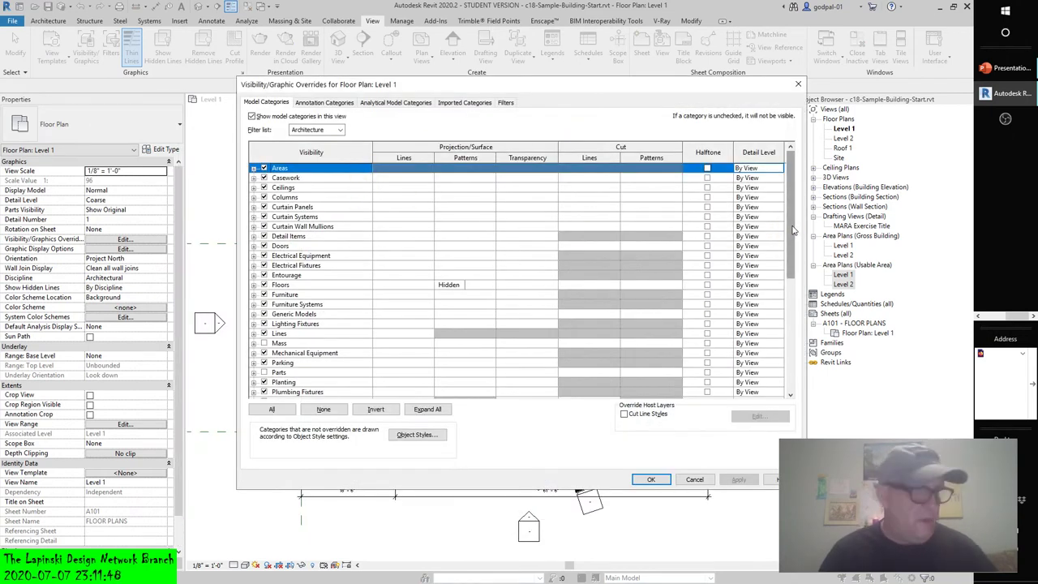
pyautogui.moveTo(793, 231); pyautogui.dragTo(815, 245)
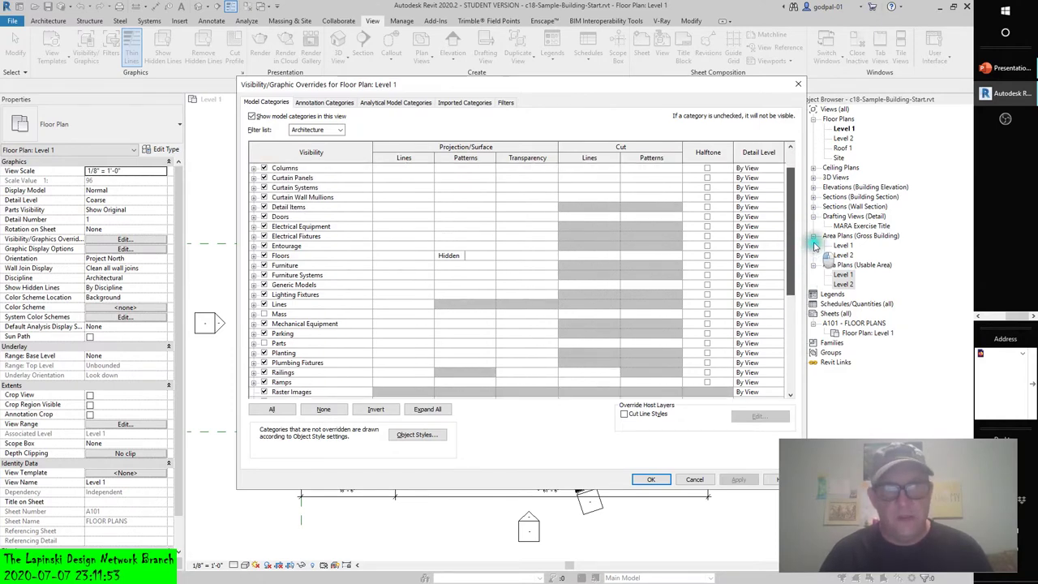
pyautogui.click(253, 304)
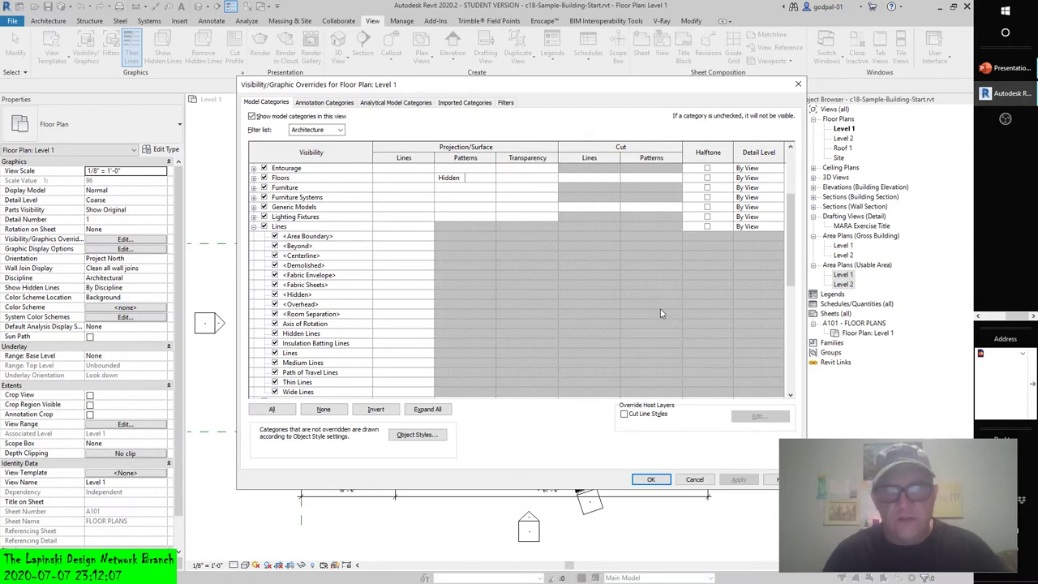
pyautogui.click(695, 481)
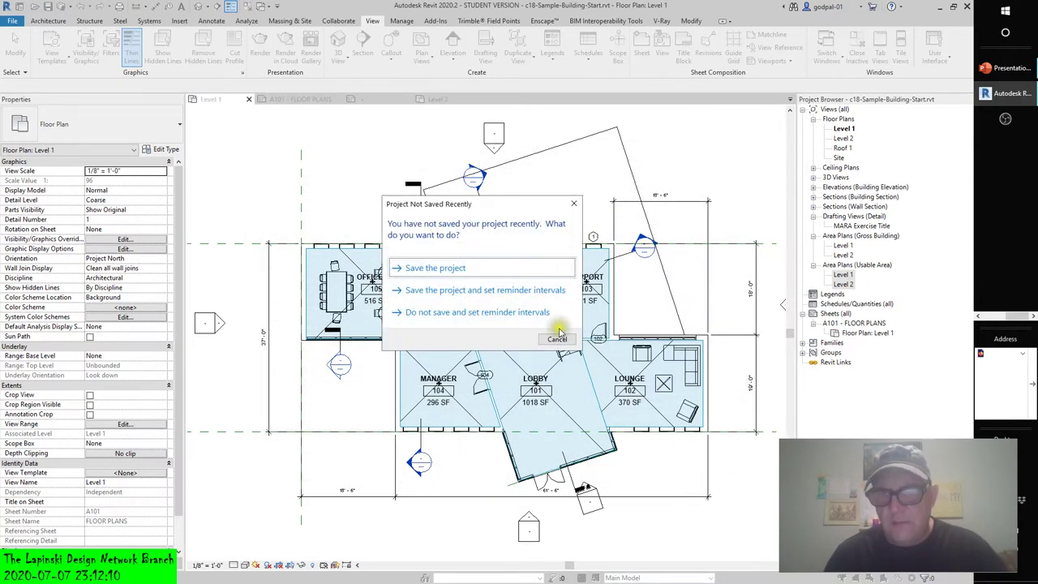
pyautogui.click(557, 341)
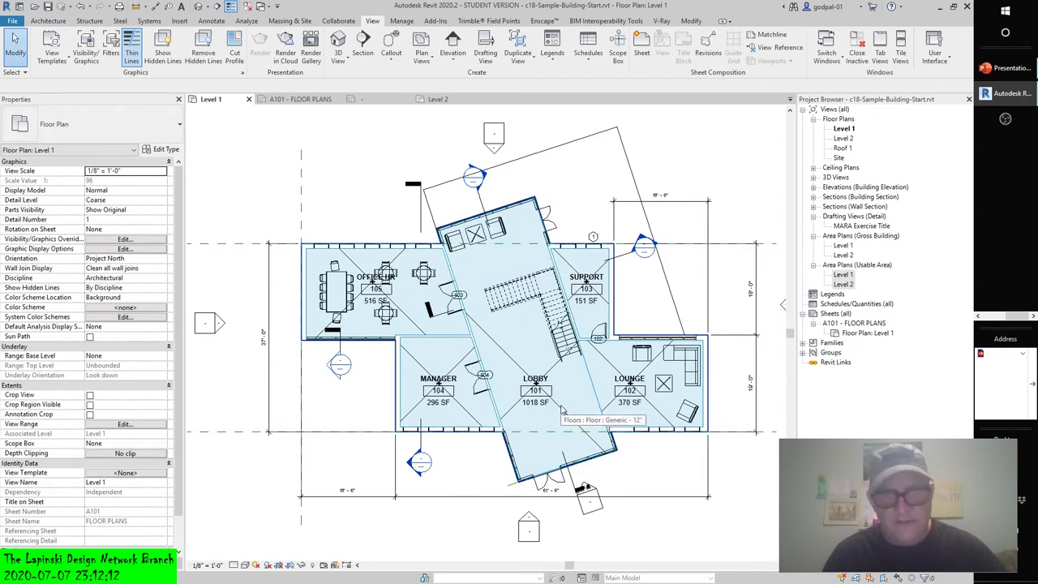
pyautogui.click(562, 411)
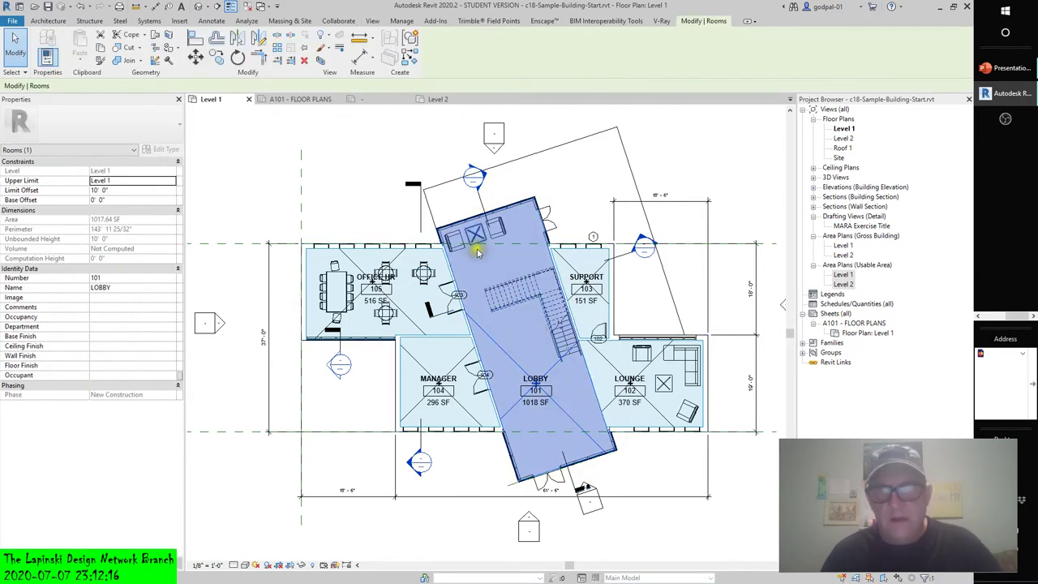
pyautogui.click(549, 172)
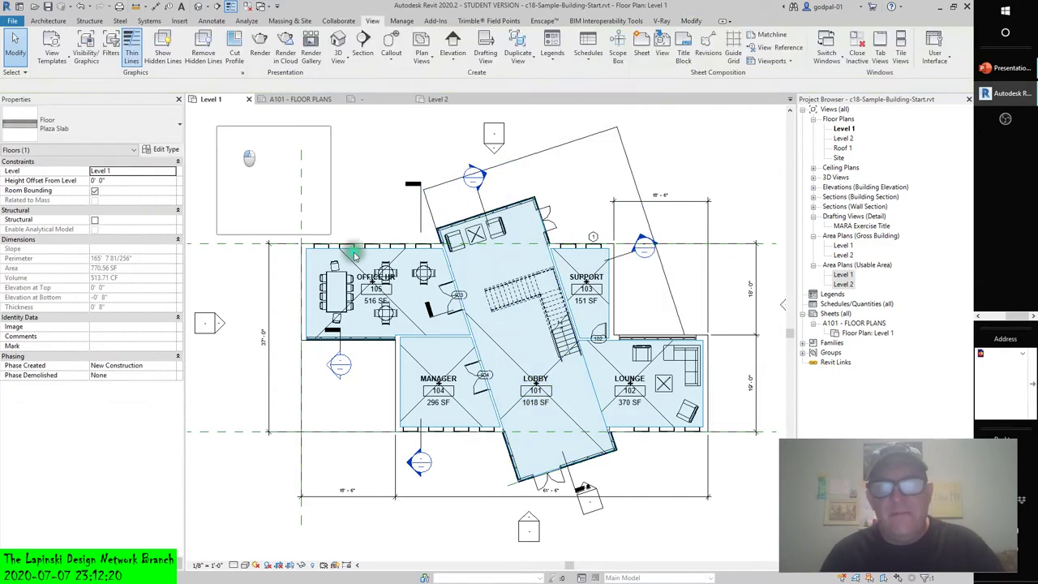
pyautogui.click(215, 133)
pyautogui.moveTo(202, 118); pyautogui.dragTo(778, 555)
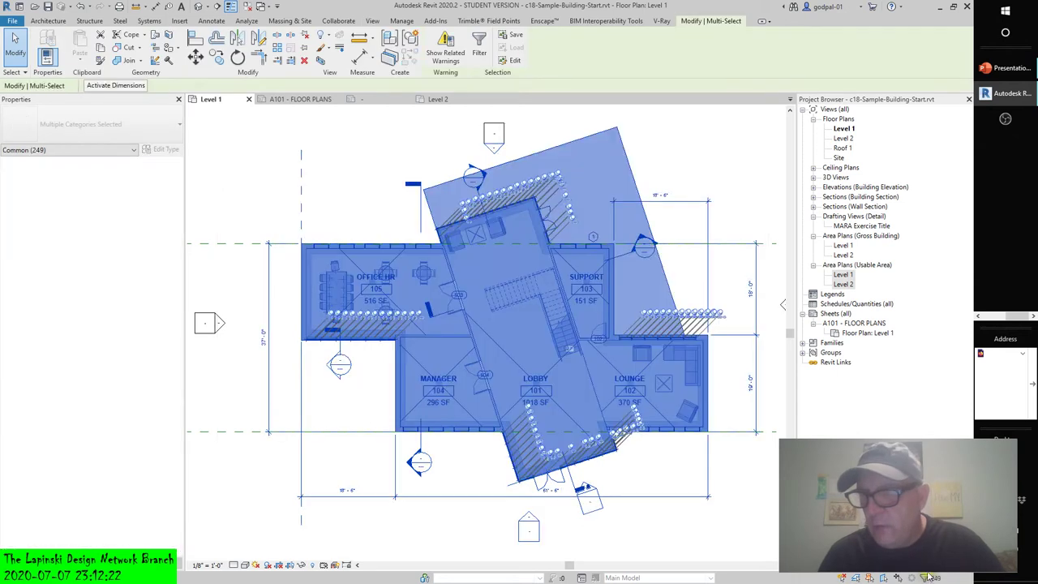
pyautogui.click(480, 53)
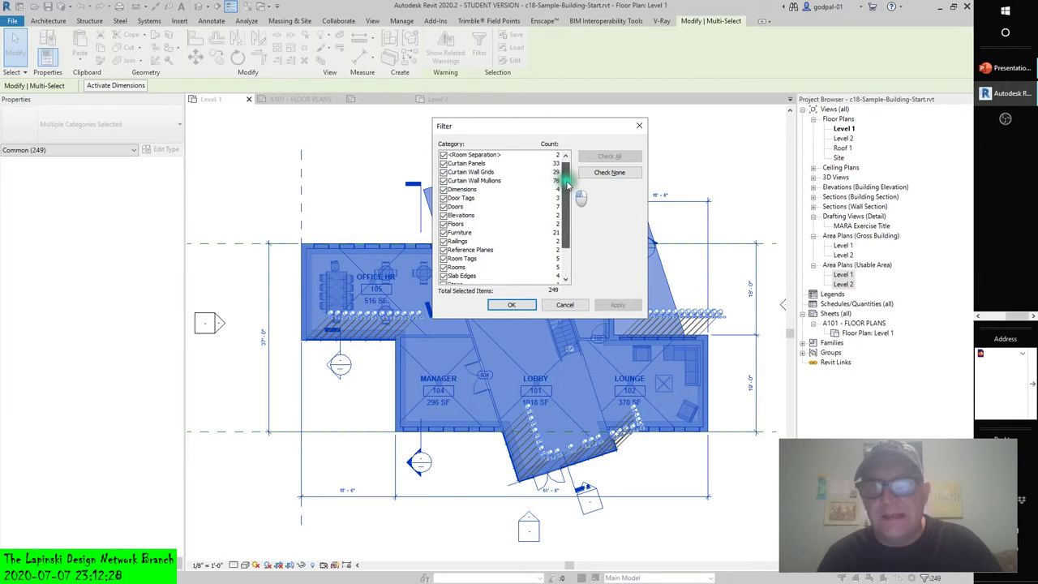
pyautogui.moveTo(565, 180)
pyautogui.mouseDown()
pyautogui.moveTo(566, 210)
pyautogui.moveTo(565, 174)
pyautogui.mouseUp()
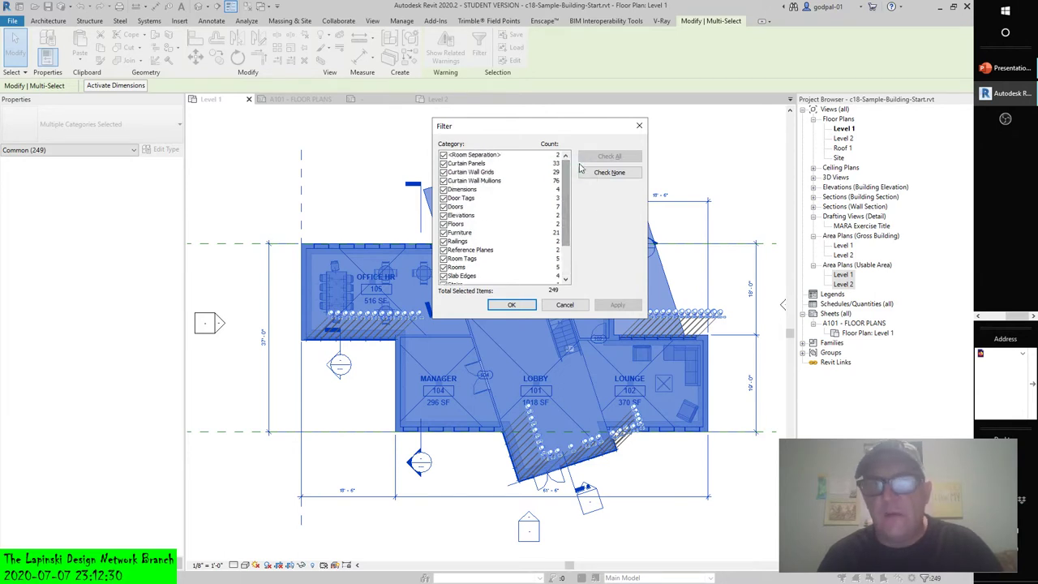
pyautogui.click(607, 173)
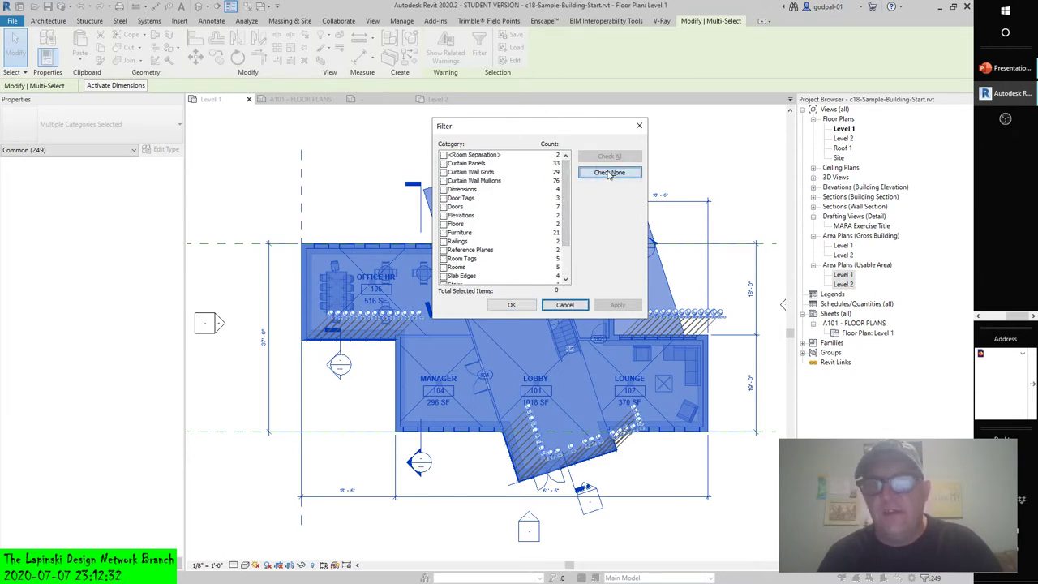
pyautogui.click(565, 306)
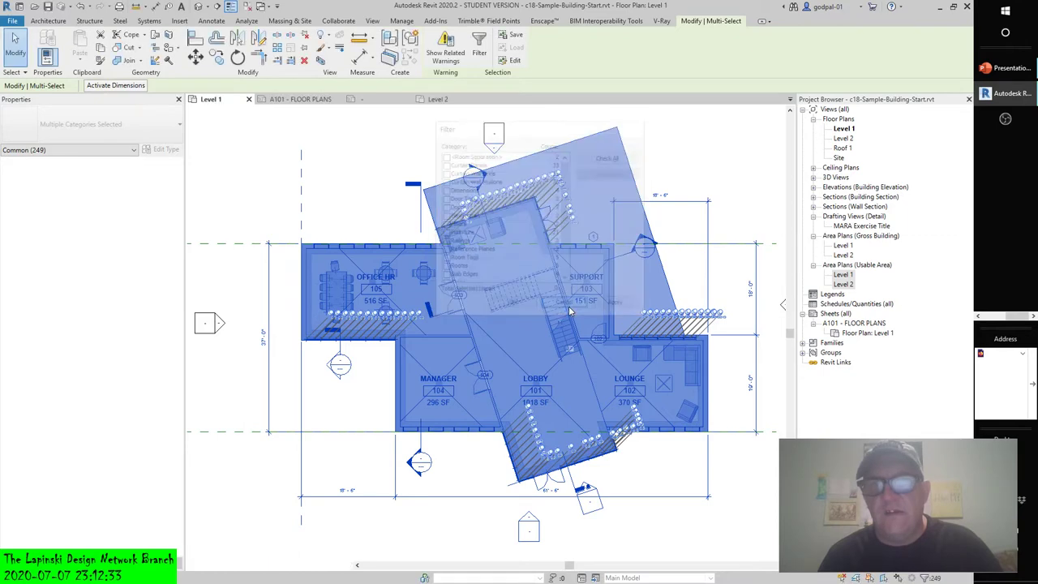
pyautogui.click(742, 184)
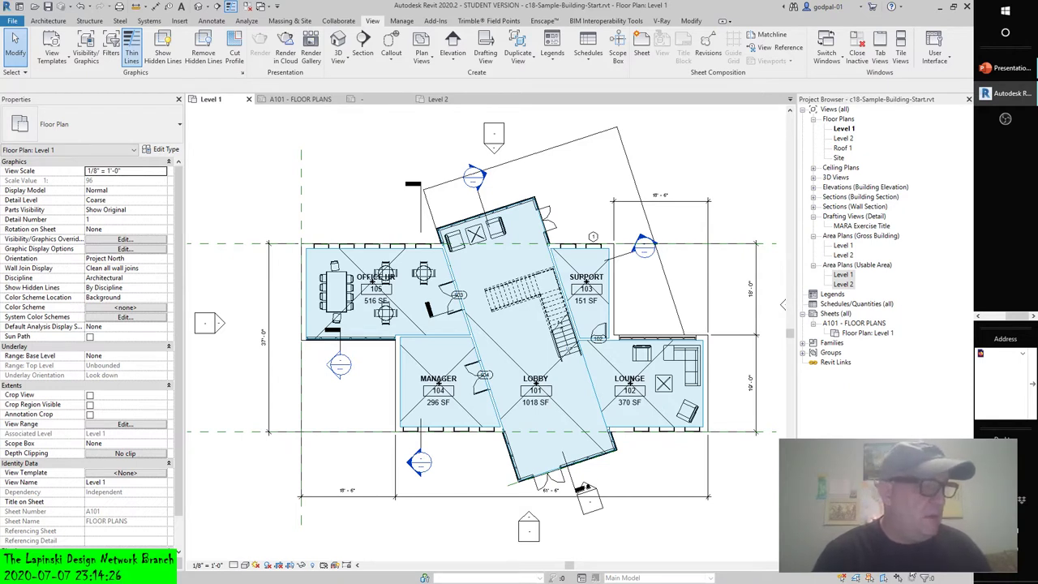
# Step: Go to the Architecture tab and expand the Room & Area panel slide-out
pyautogui.click(48, 20)
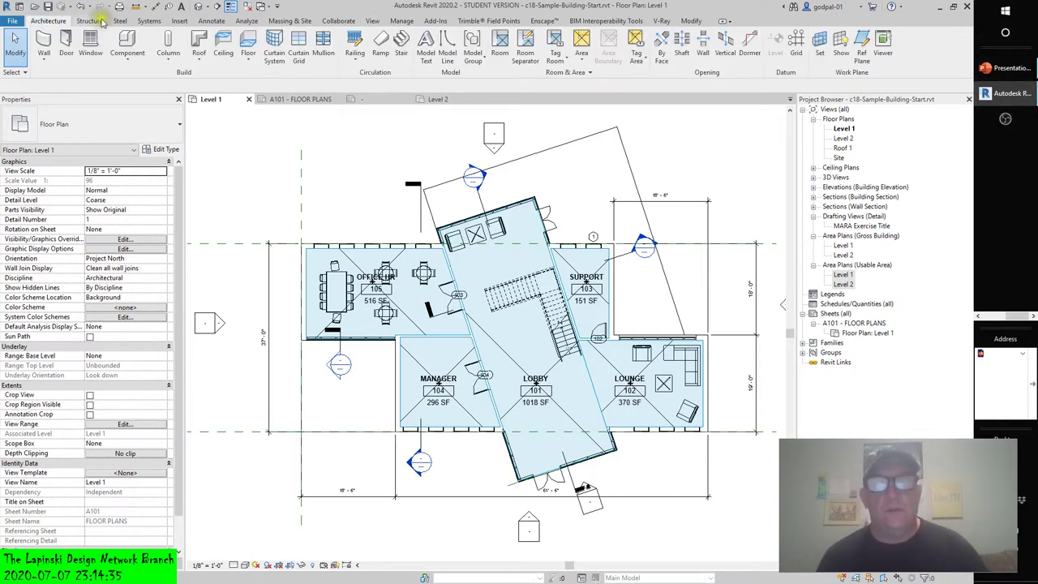
pyautogui.click(589, 73)
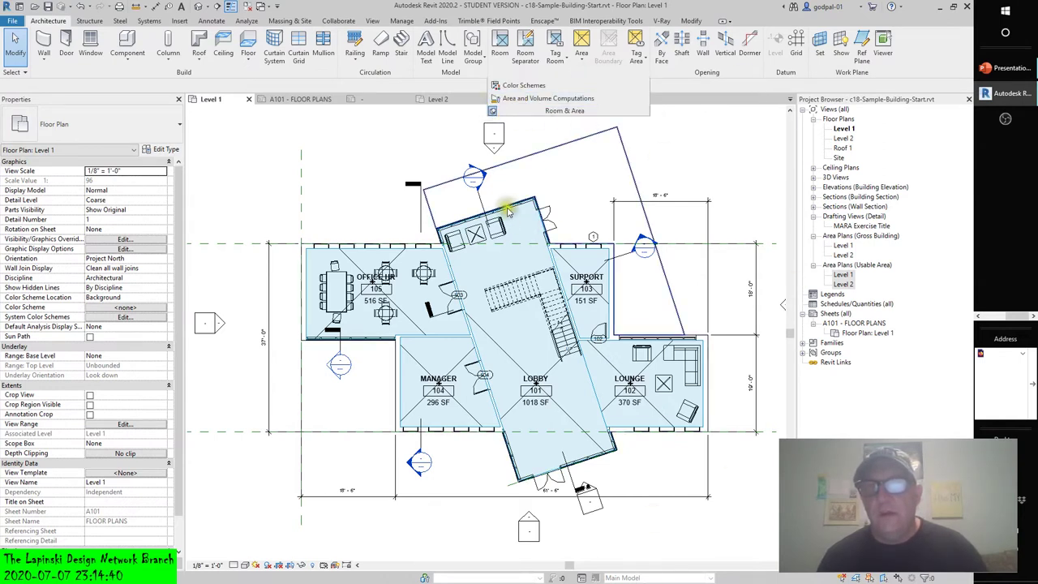
# Step: Open Area and Volume Computations from the Room & Area panel dropdown
pyautogui.click(511, 98)
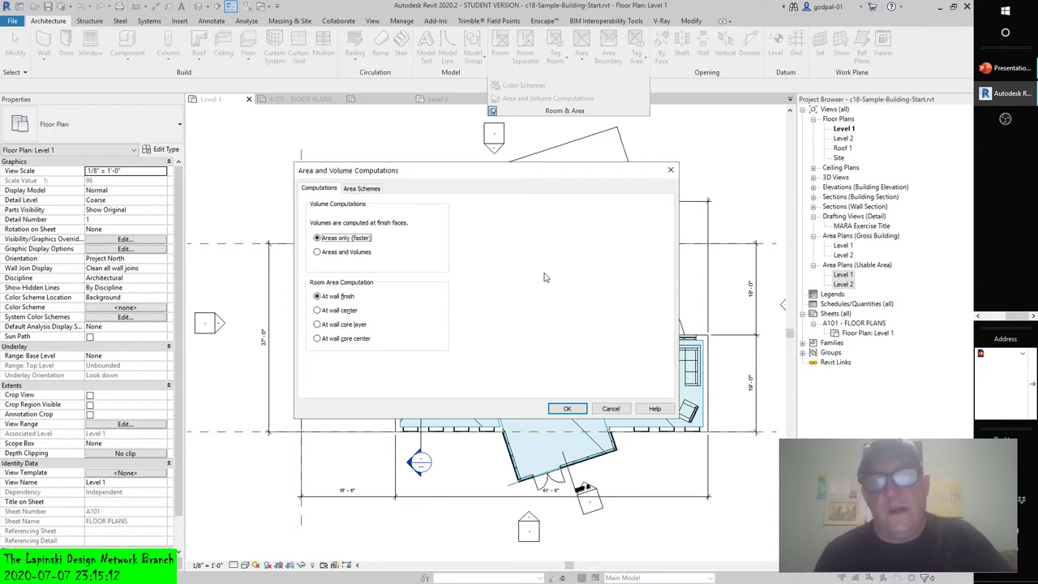
# Step: On the Area Schemes tab, select the Usable Area scheme, then accept the dialog with OK
pyautogui.click(361, 188)
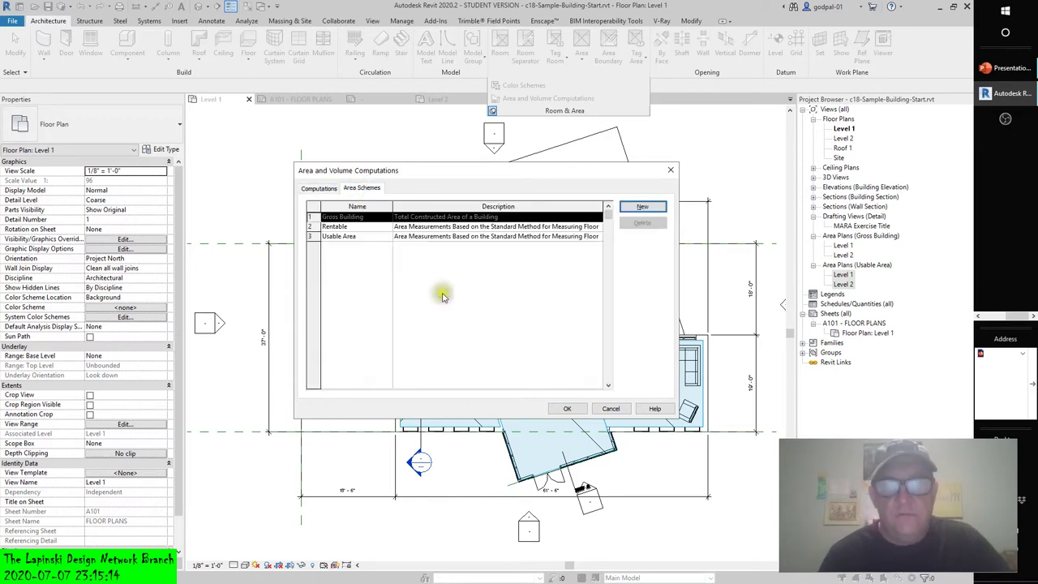
pyautogui.click(351, 236)
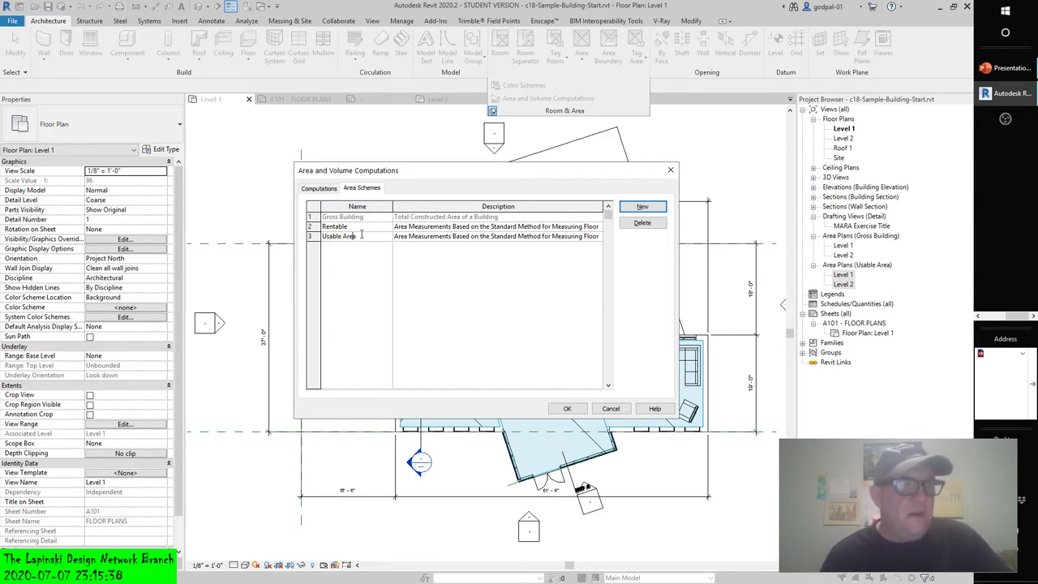
pyautogui.click(609, 410)
pyautogui.click(568, 408)
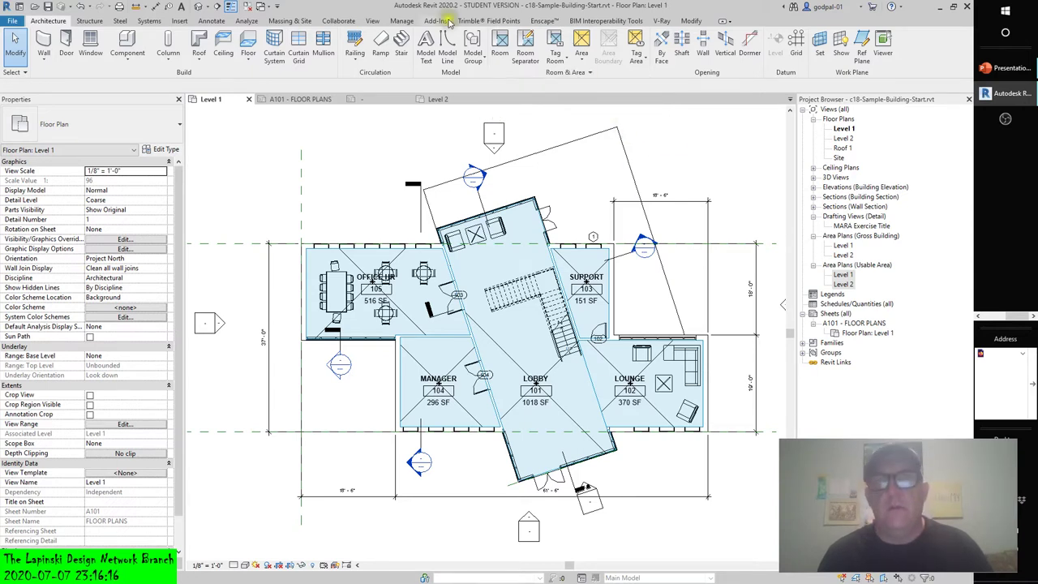
pyautogui.click(373, 23)
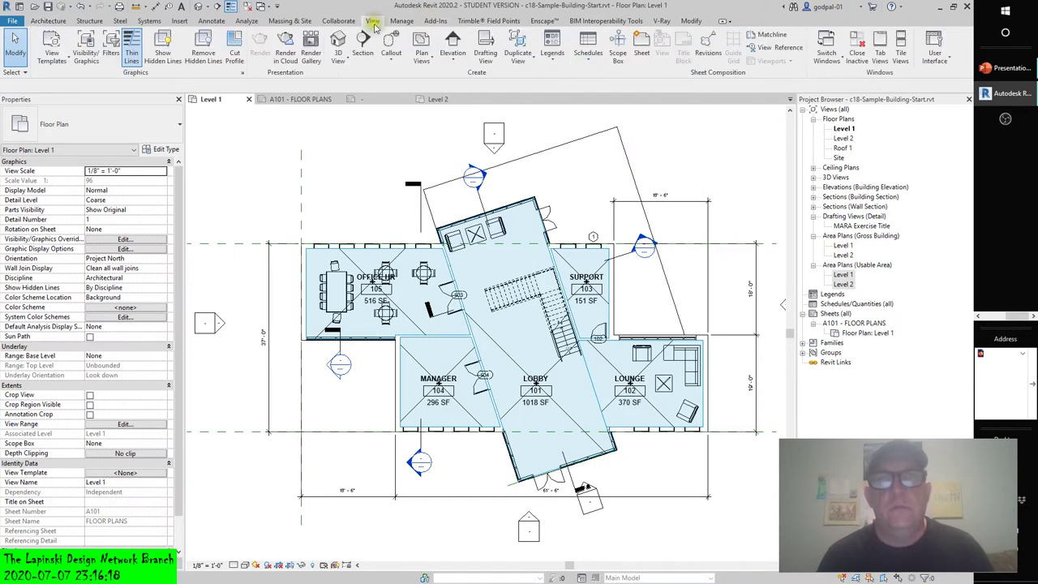
pyautogui.click(430, 59)
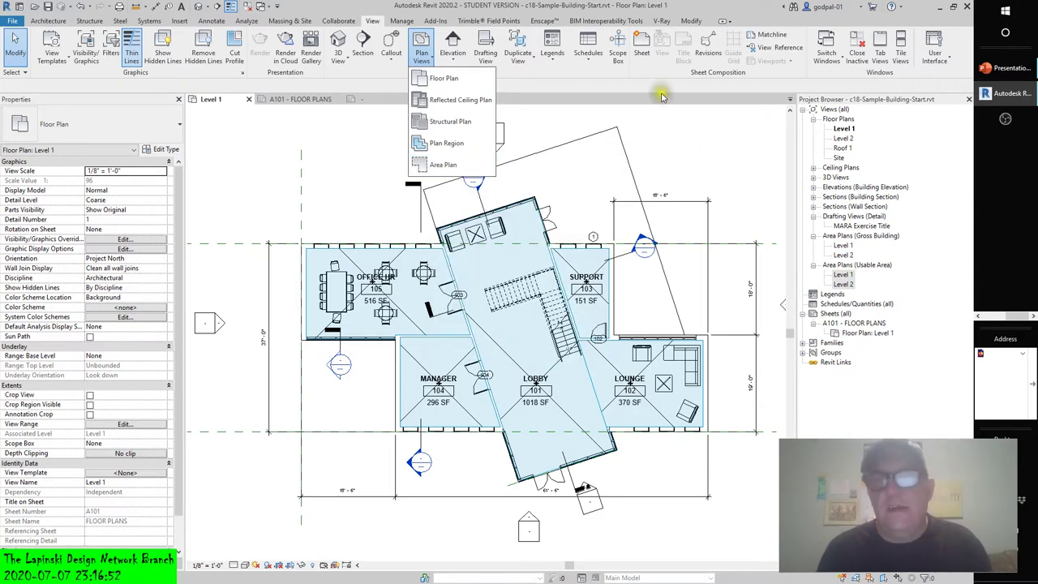
pyautogui.click(663, 104)
pyautogui.click(49, 21)
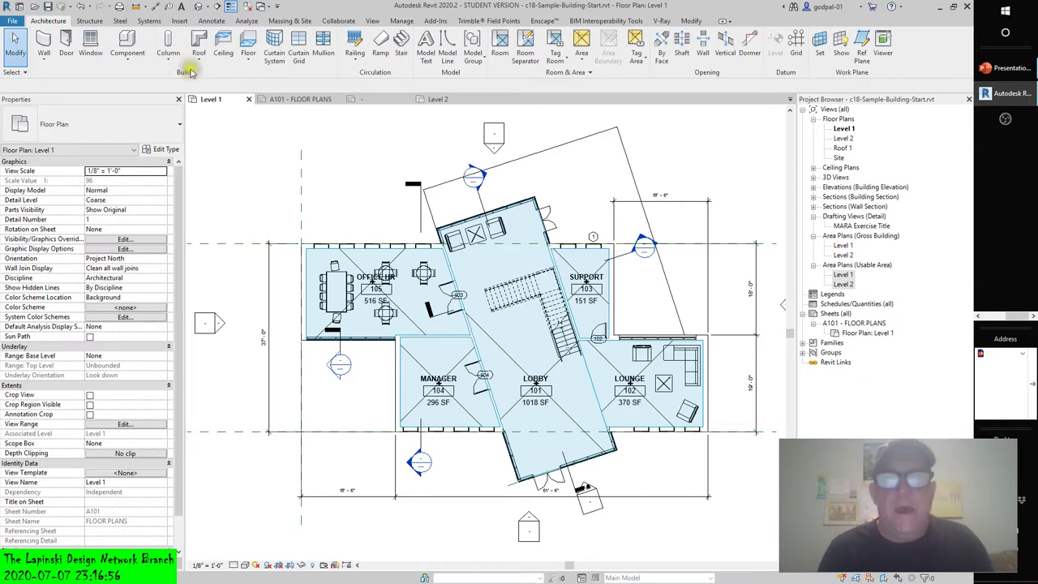
# Step: Choose Area Plan from the Area dropdown to bring up the New Area Plan dialog
pyautogui.click(584, 65)
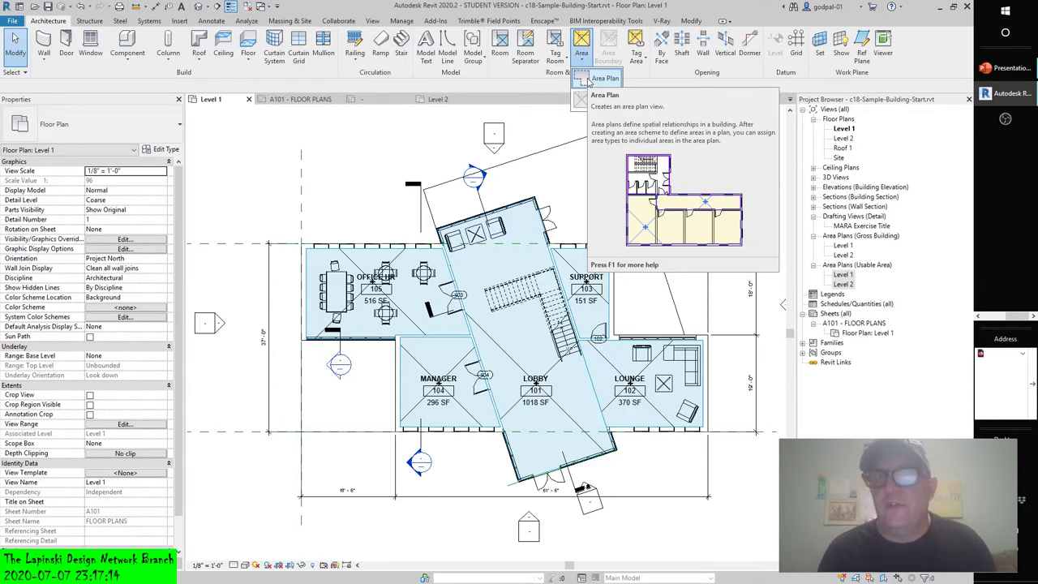
pyautogui.click(589, 80)
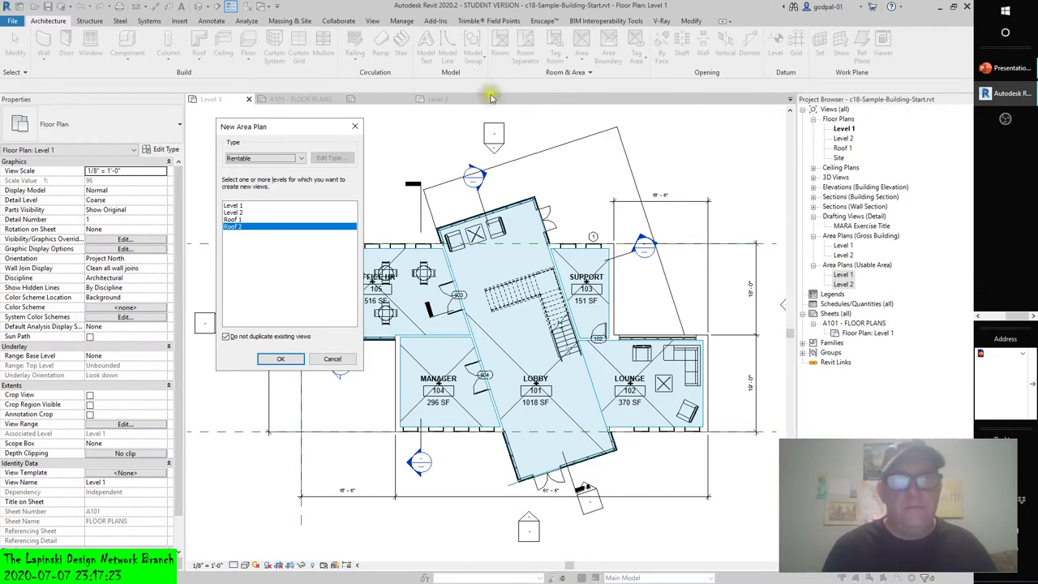
# Step: Set the New Area Plan type to Usable Area and toggle 'Do not duplicate existing views' off and on
pyautogui.click(298, 162)
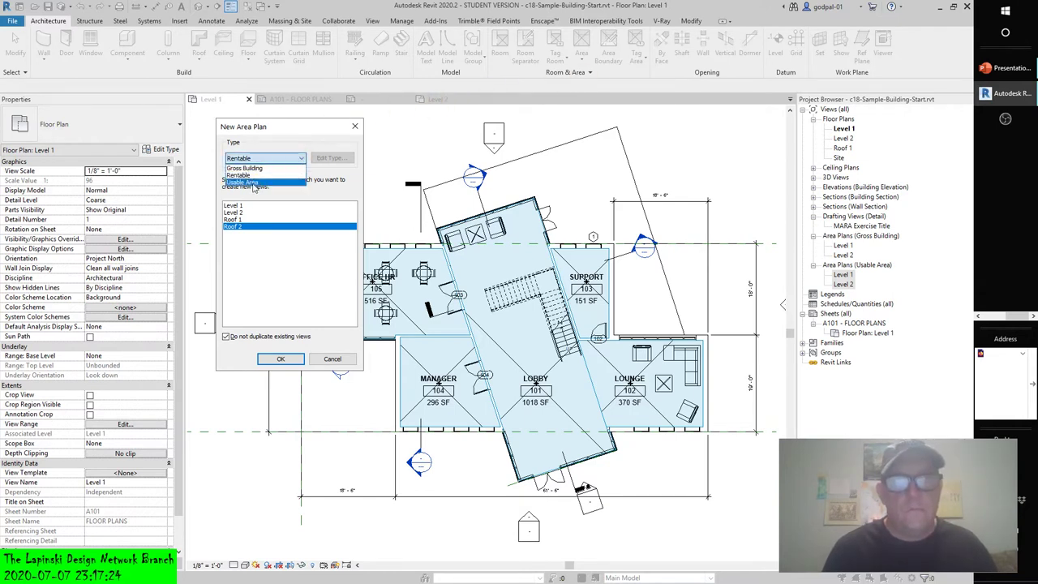
pyautogui.click(254, 184)
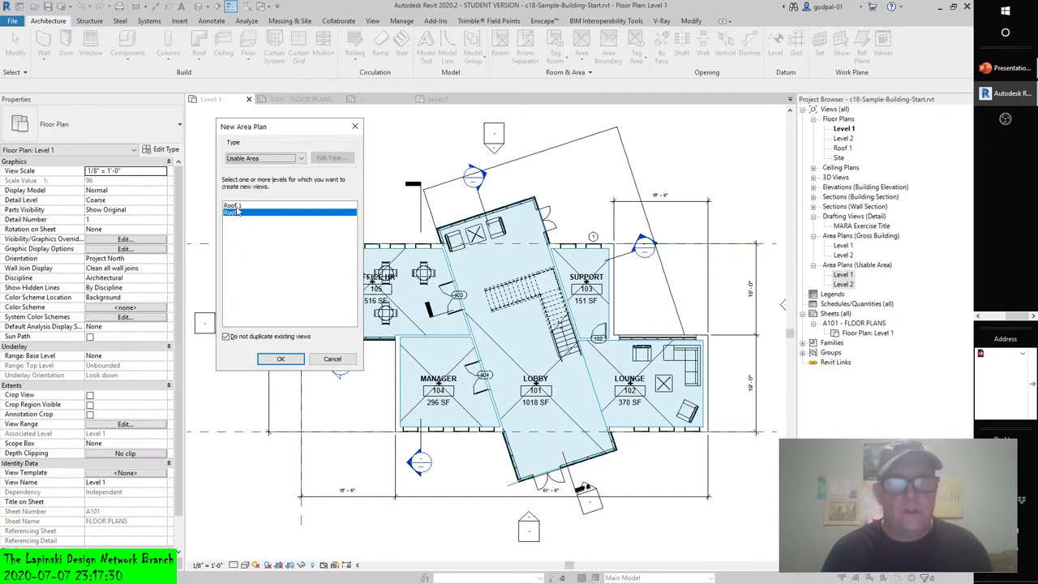
pyautogui.click(227, 336)
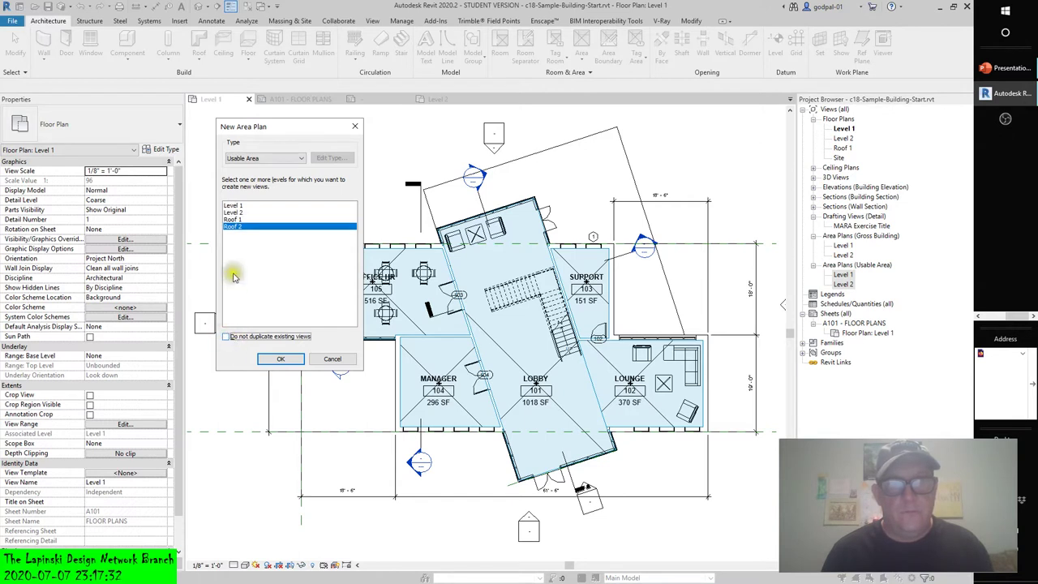
pyautogui.click(226, 336)
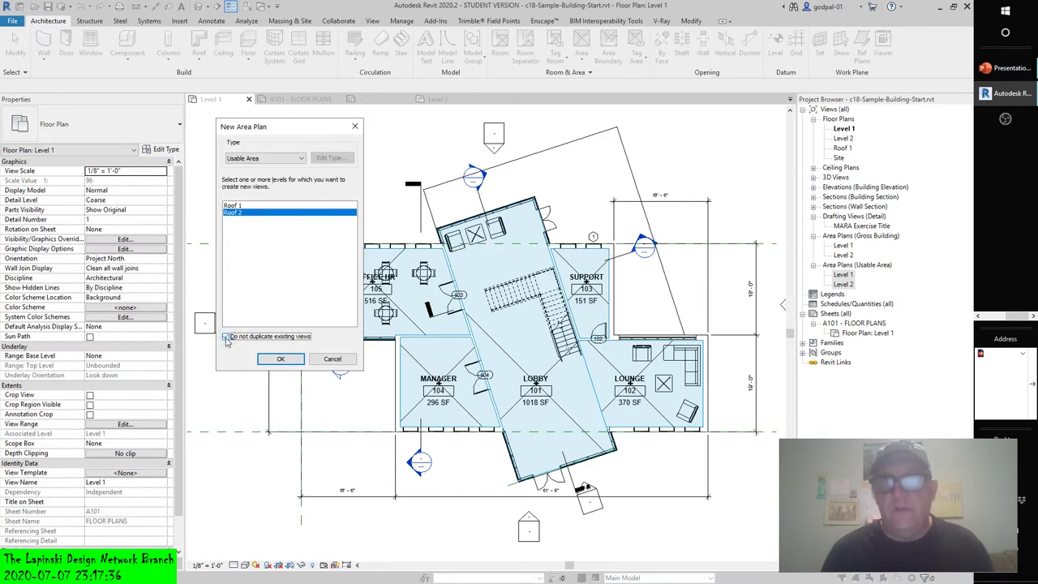
pyautogui.click(227, 337)
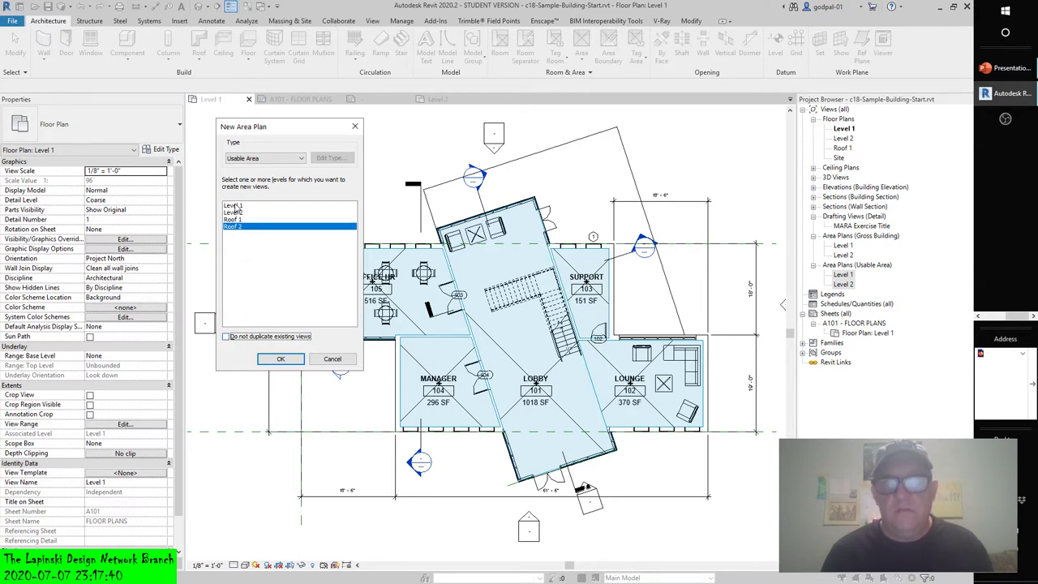
pyautogui.click(227, 338)
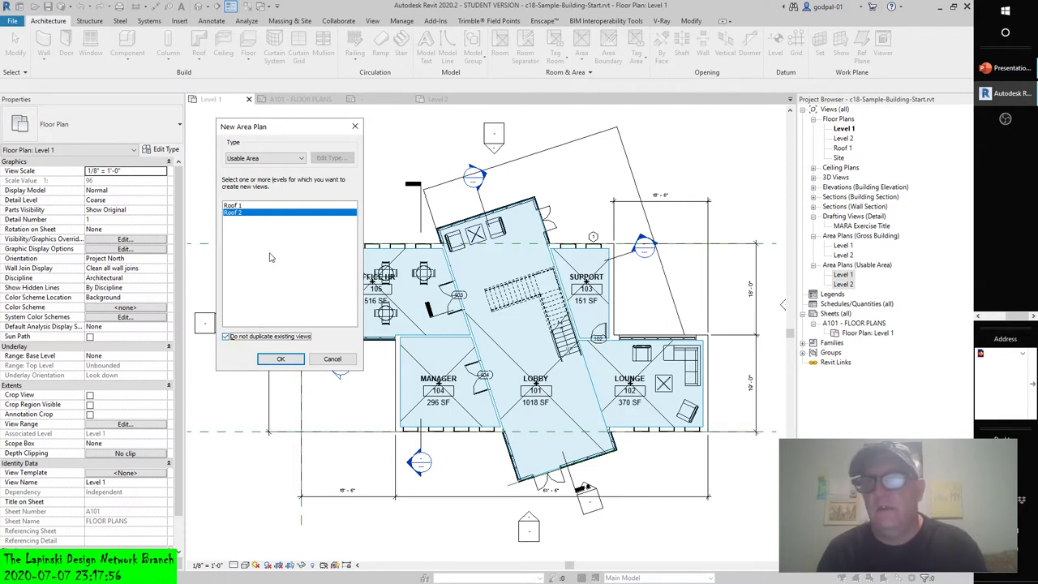
# Step: Cancel the dialog and expand Ceiling Plans, 3D Views, Elevations and Sections in the Project Browser
pyautogui.click(330, 356)
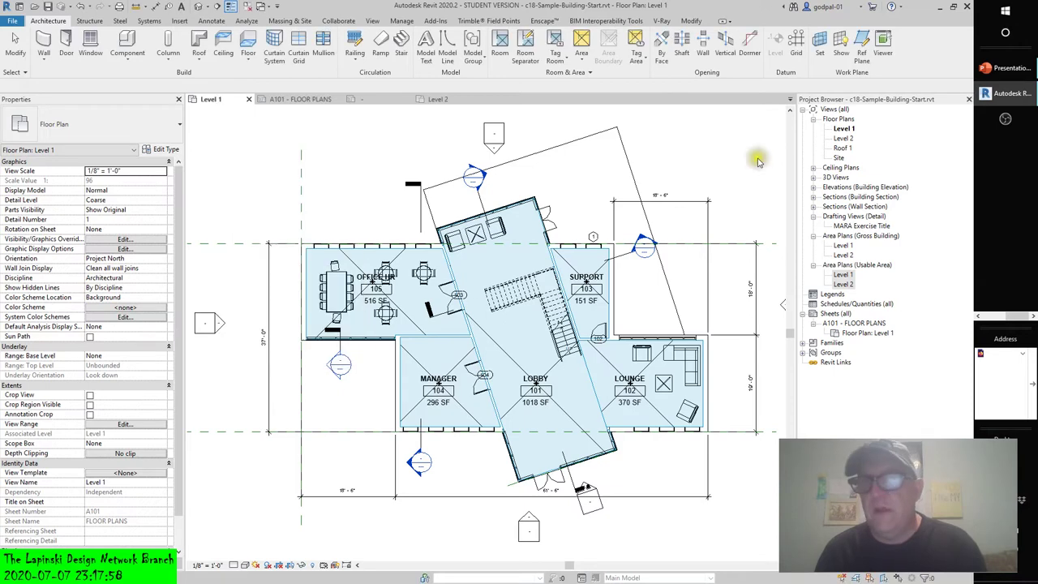
pyautogui.click(813, 168)
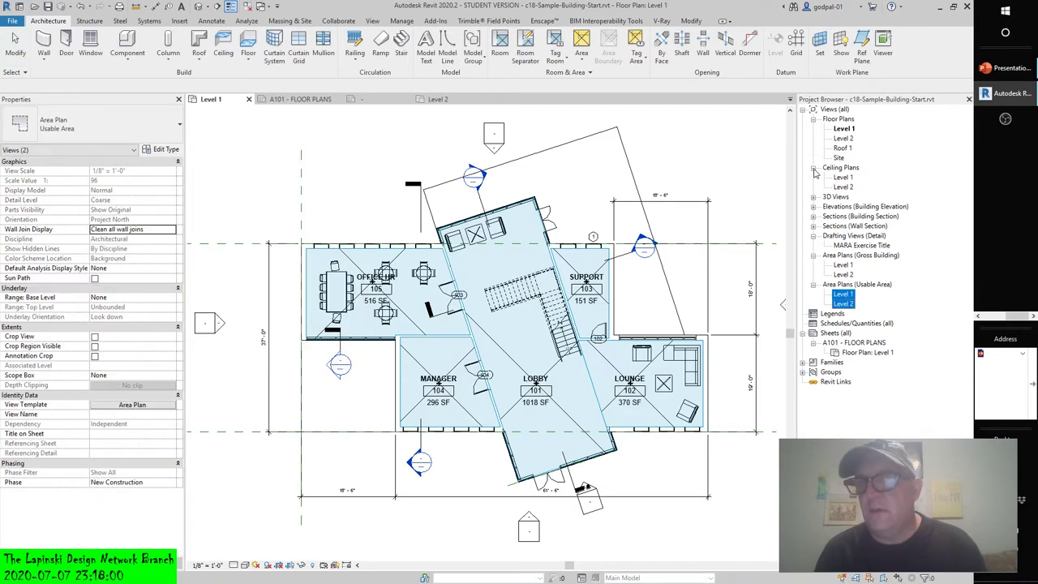
pyautogui.click(814, 197)
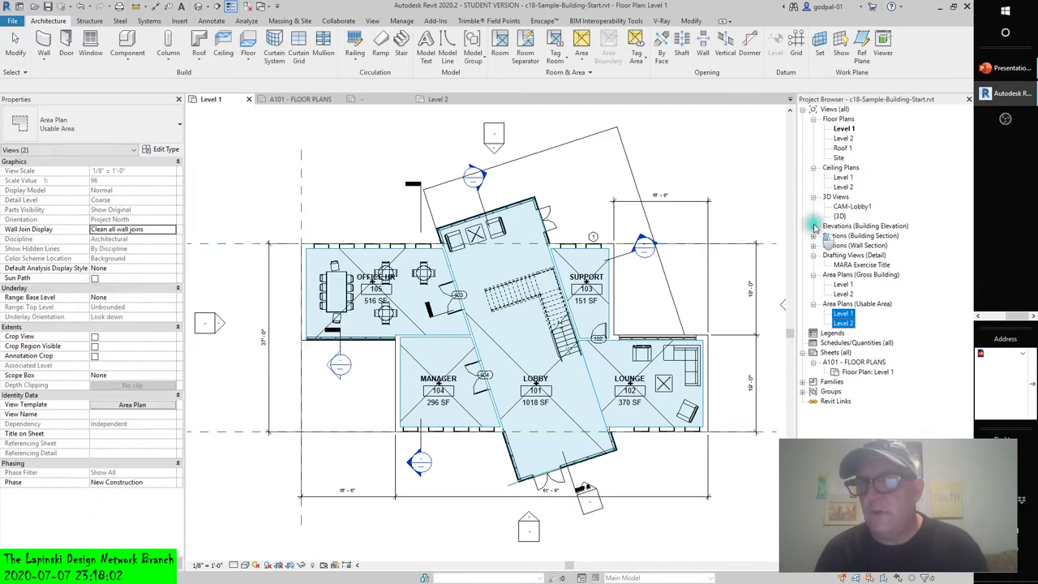
pyautogui.click(813, 227)
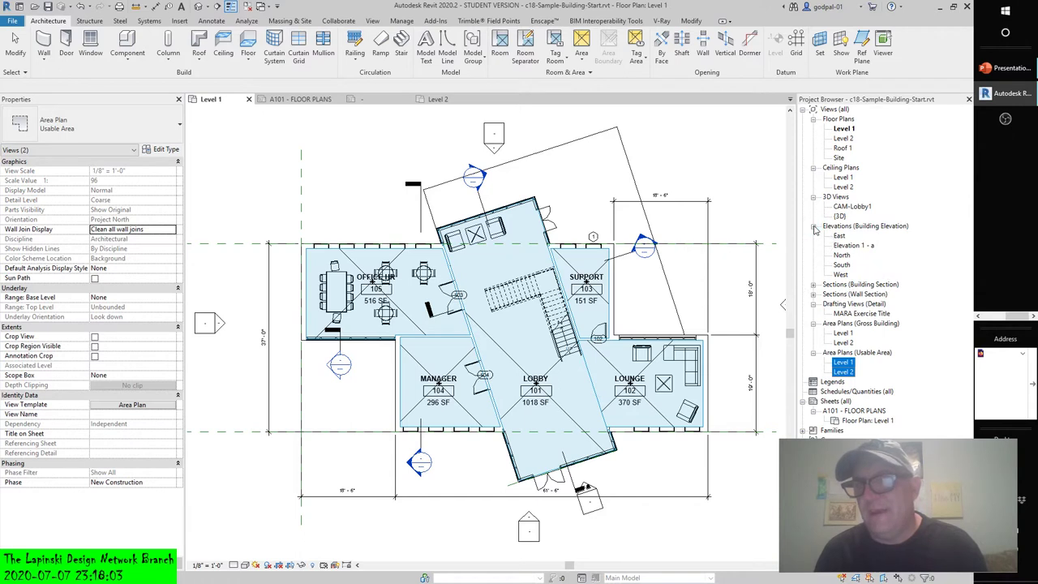
pyautogui.click(813, 285)
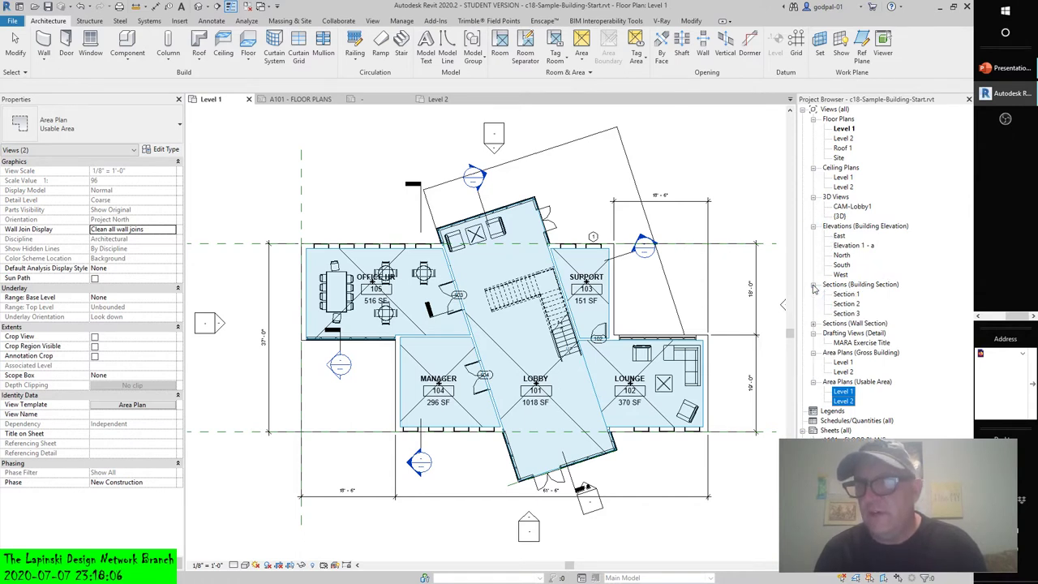
pyautogui.click(814, 324)
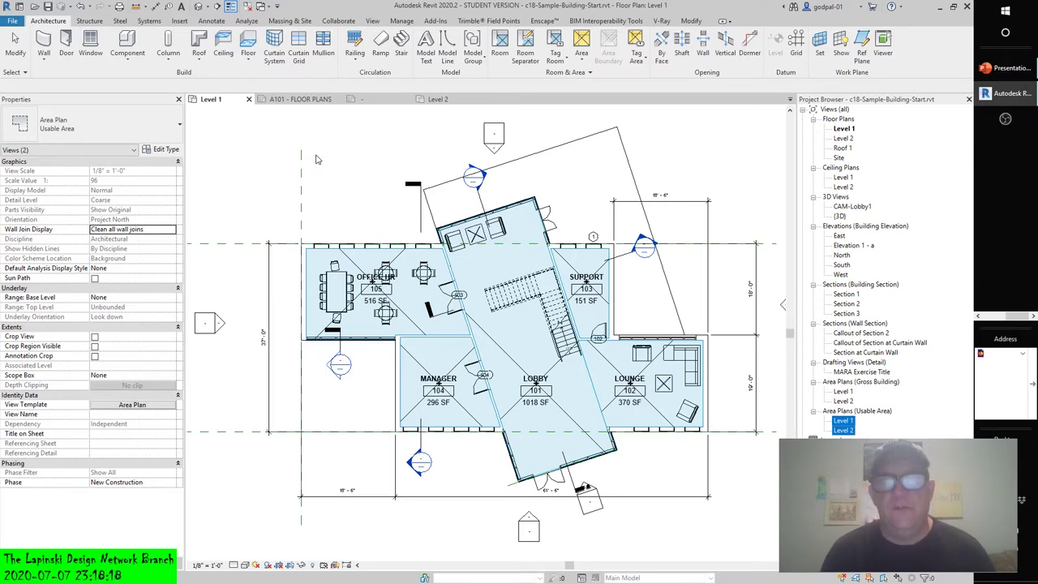
# Step: Start a new Area Plan from the Architecture tab's Area dropdown
pyautogui.click(581, 49)
pyautogui.click(582, 65)
pyautogui.click(590, 78)
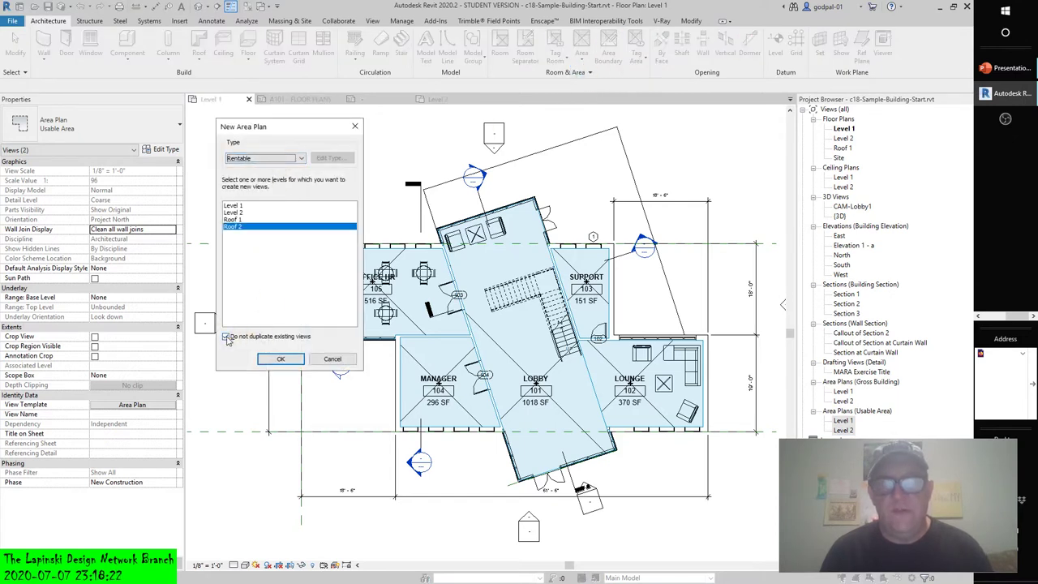
# Step: Create Usable Area plans for Level 1 and Level 2 with 'Do not duplicate existing views' unchecked
pyautogui.click(226, 336)
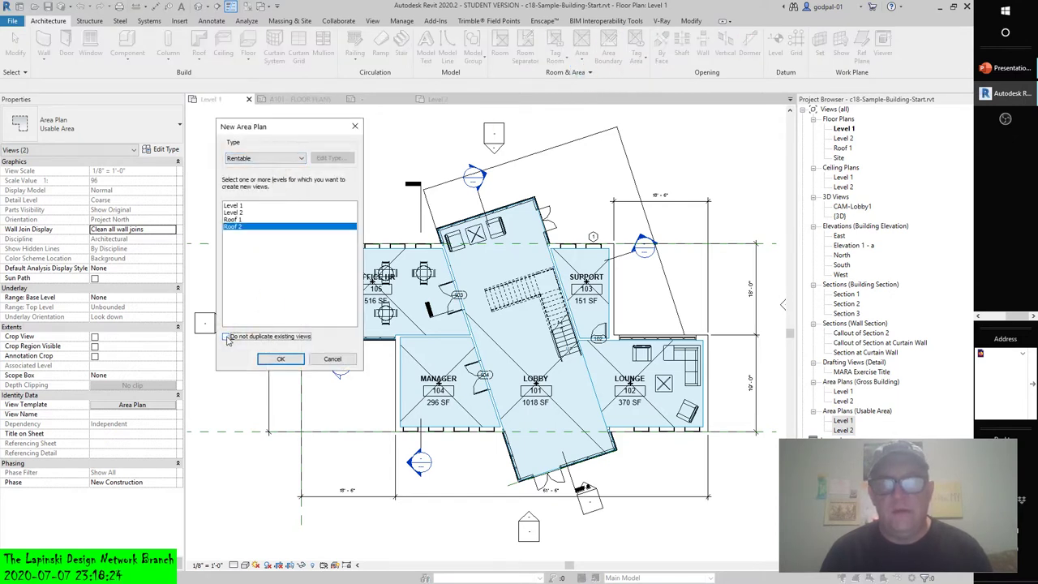
pyautogui.click(238, 159)
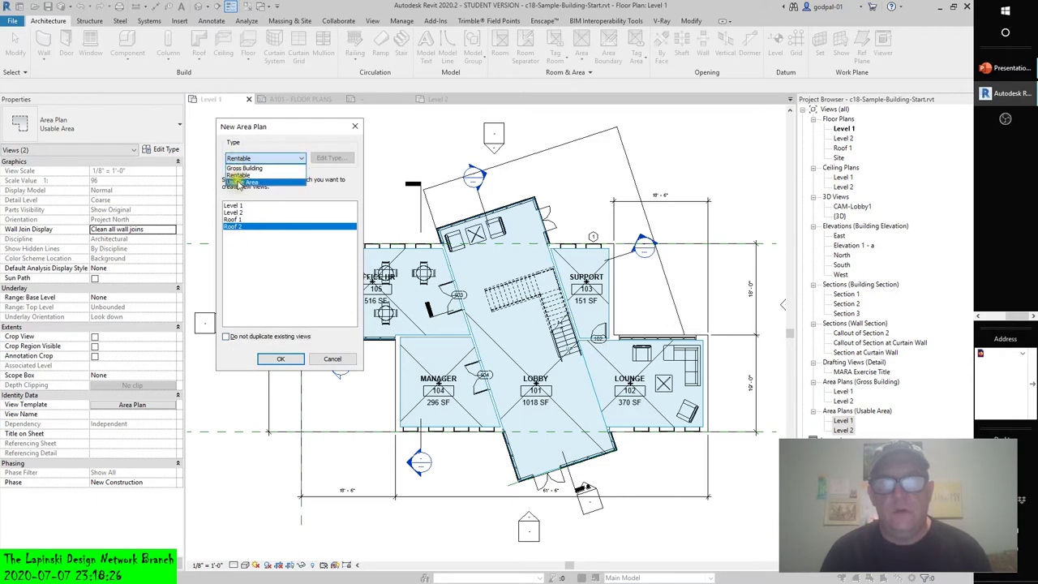
pyautogui.click(239, 184)
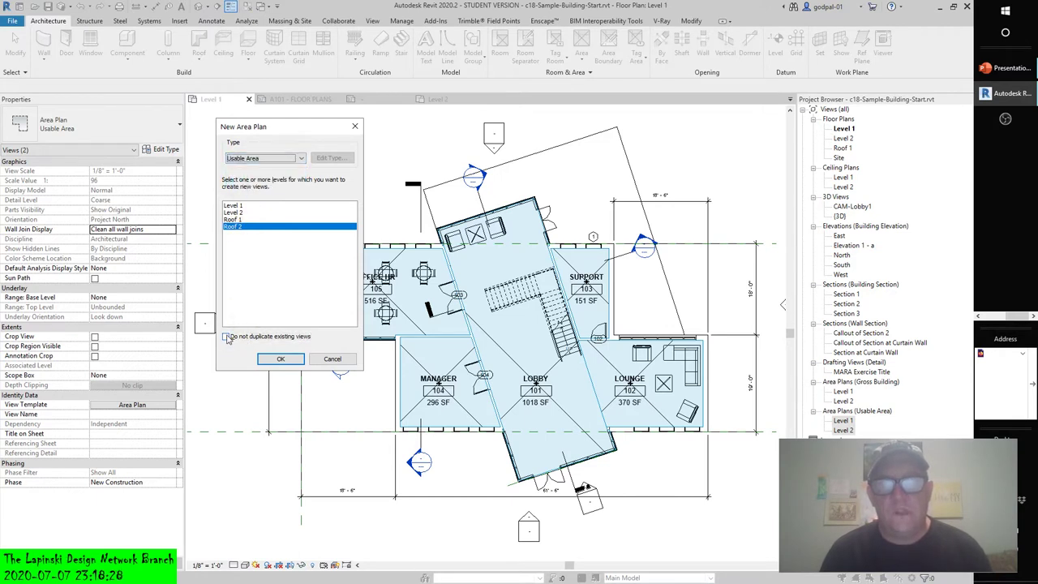
pyautogui.click(227, 336)
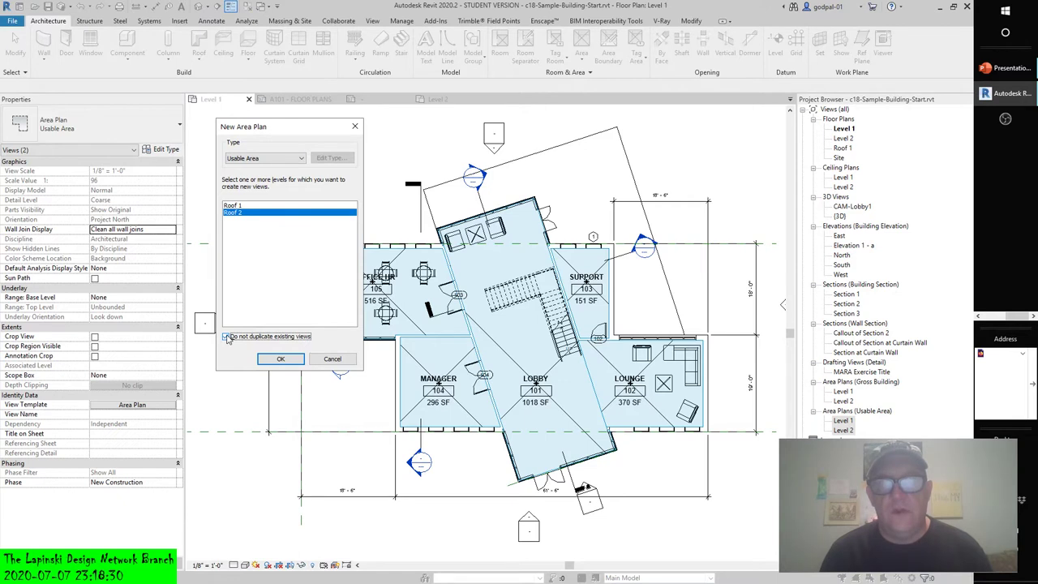
pyautogui.click(227, 337)
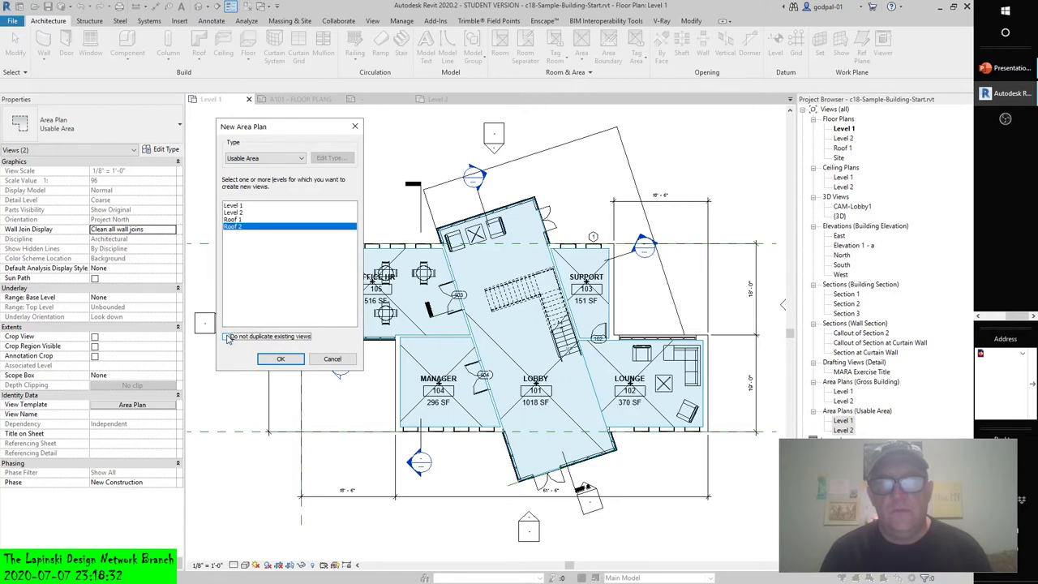
pyautogui.click(228, 337)
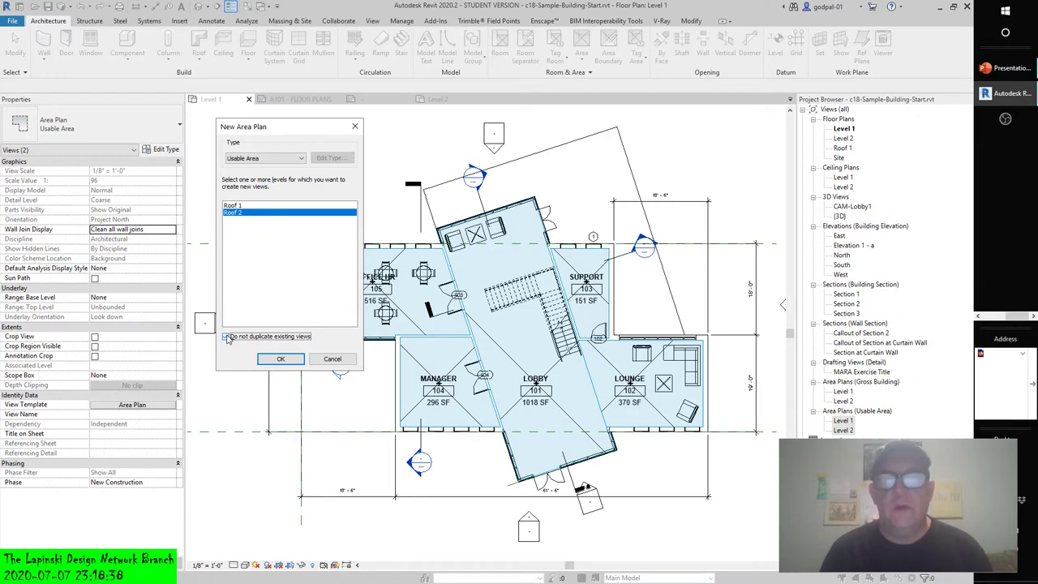
pyautogui.click(227, 337)
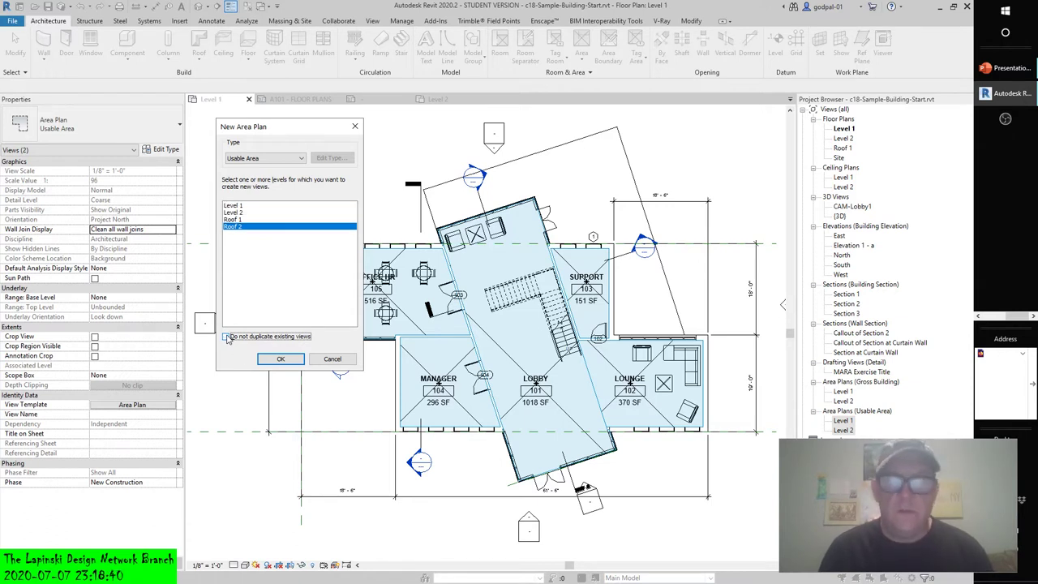
pyautogui.click(234, 206)
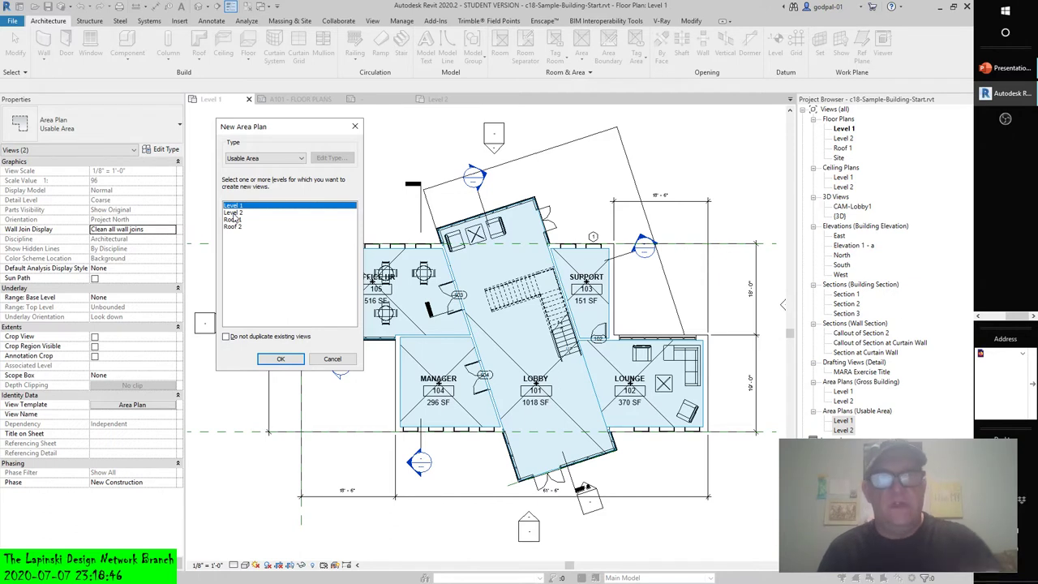
pyautogui.keyDown('ctrl'); pyautogui.click(233, 212); pyautogui.keyUp('ctrl')
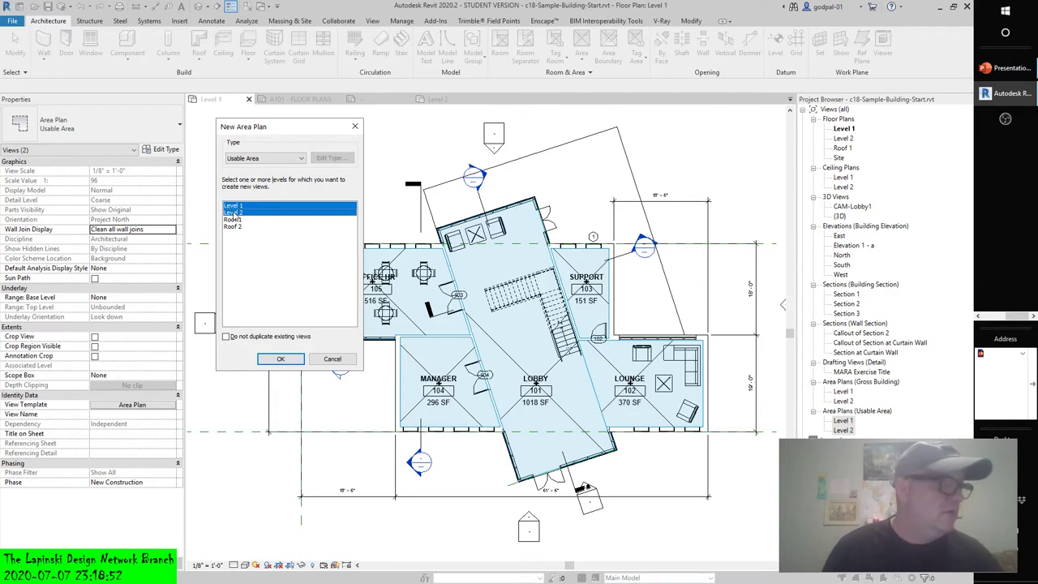
pyautogui.click(281, 358)
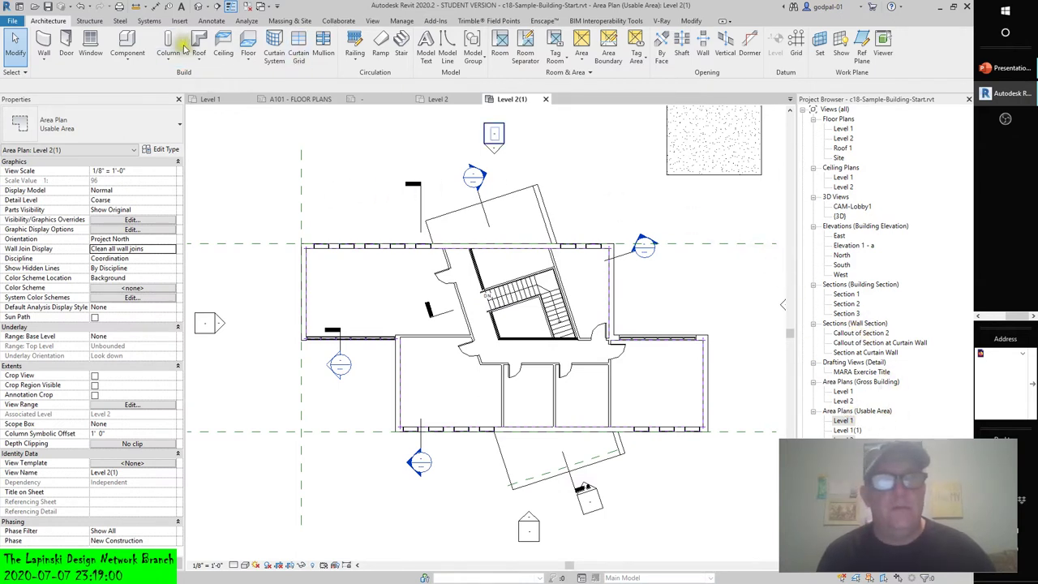
# Step: Close the Level 2(1) view and delete the Level 1 and Level 2 Usable Area plans
pyautogui.click(81, 6)
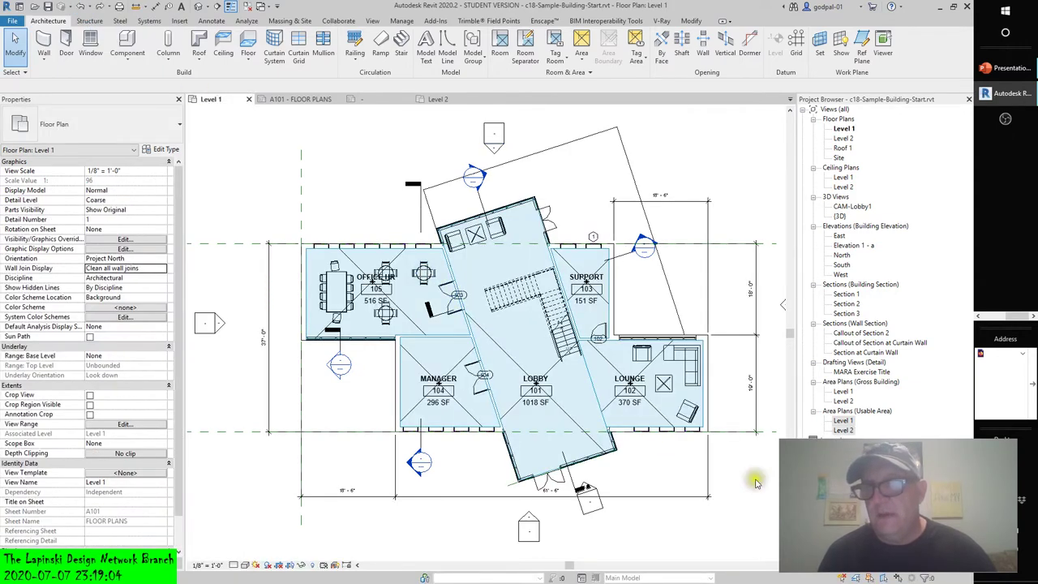
pyautogui.click(844, 430)
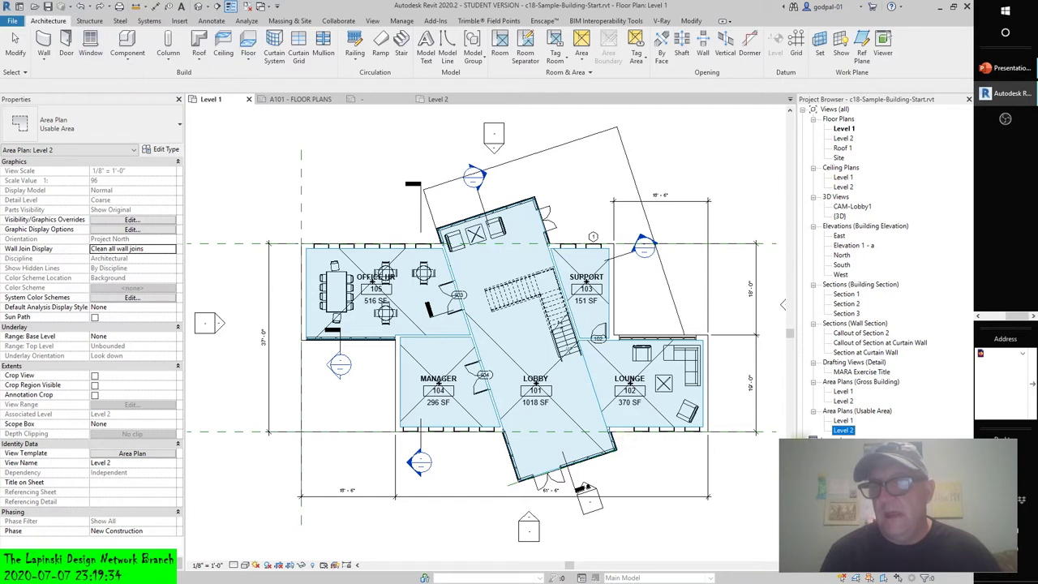
pyautogui.click(843, 420)
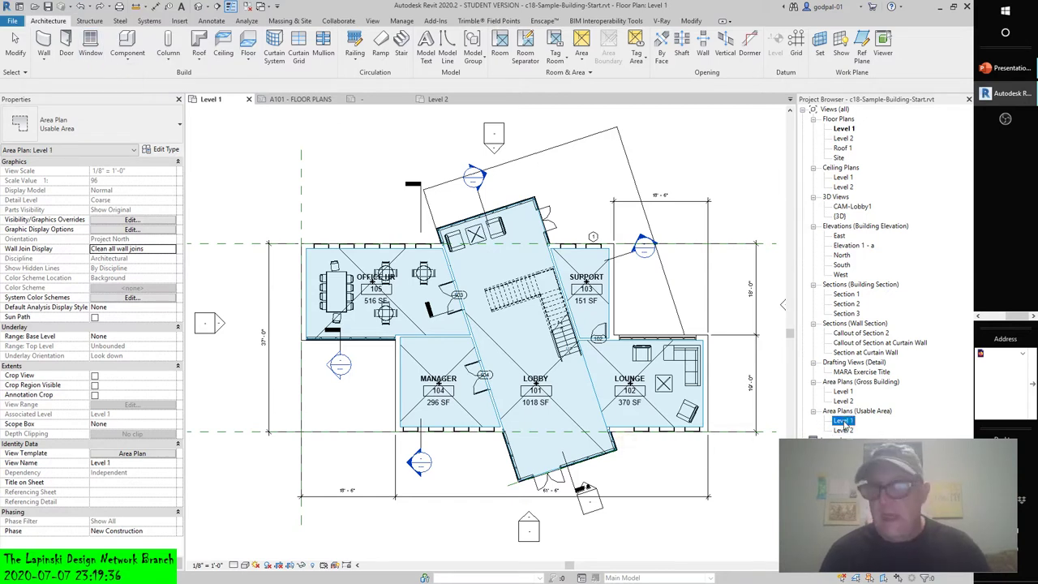
pyautogui.keyDown('ctrl'); pyautogui.click(844, 429); pyautogui.keyUp('ctrl')
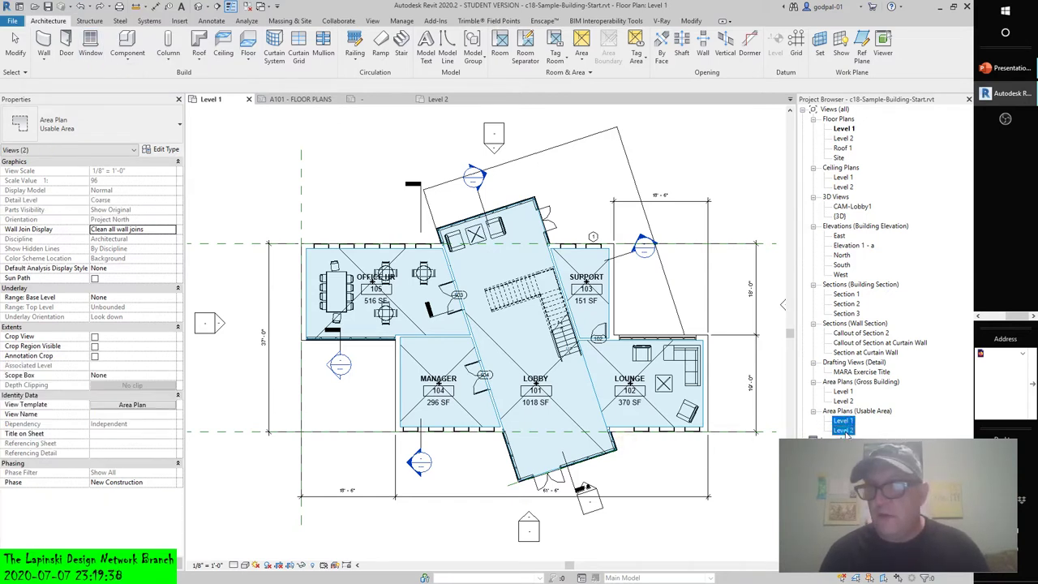
pyautogui.click(892, 497)
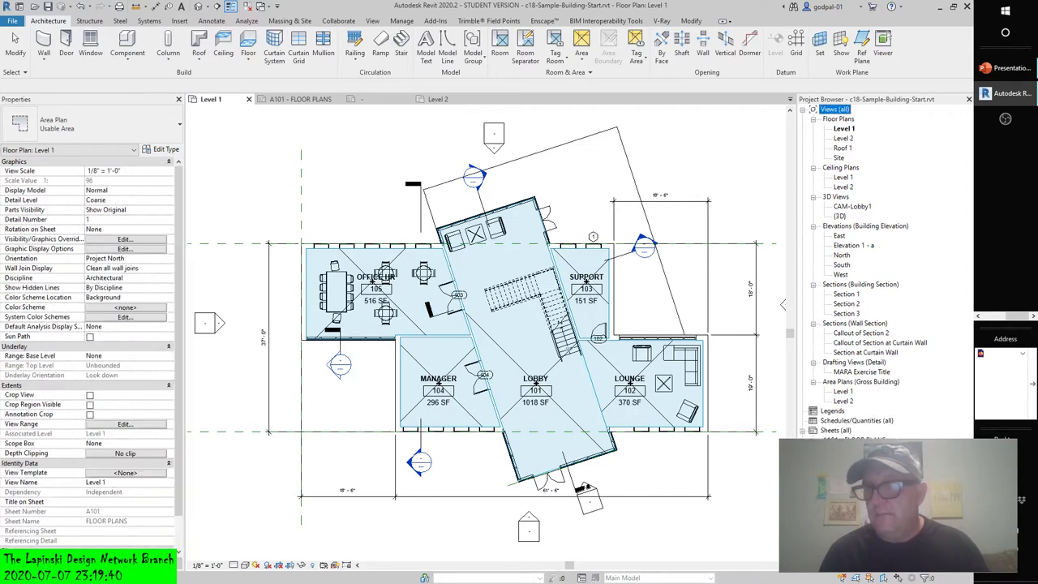
pyautogui.click(363, 163)
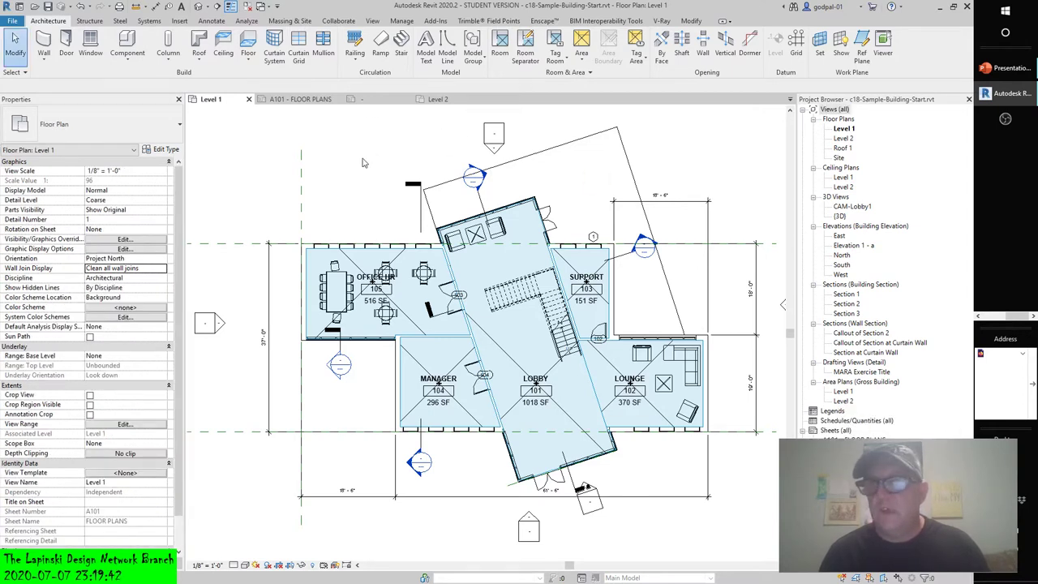
# Step: Create new Usable Area plans for Level 1 and Level 2
pyautogui.click(582, 64)
pyautogui.click(599, 78)
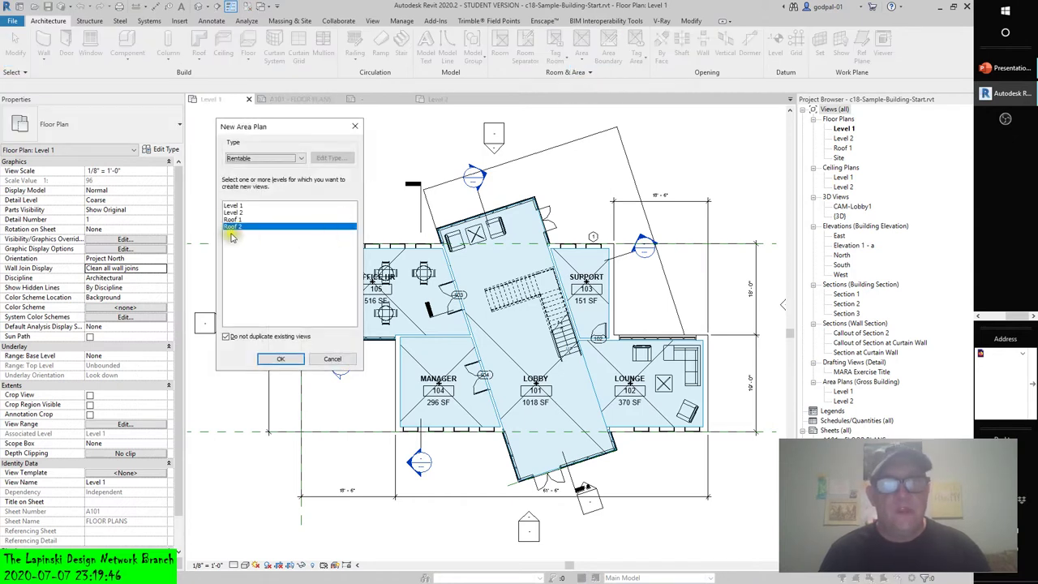
pyautogui.click(259, 158)
pyautogui.click(245, 176)
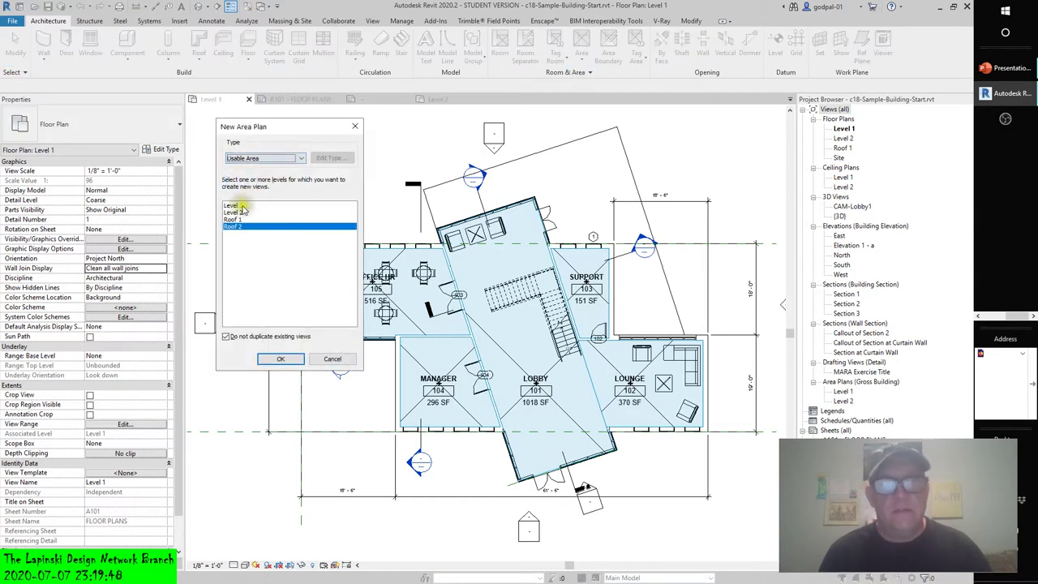
pyautogui.click(240, 207)
pyautogui.keyDown('shift'); pyautogui.click(233, 212); pyautogui.keyUp('shift')
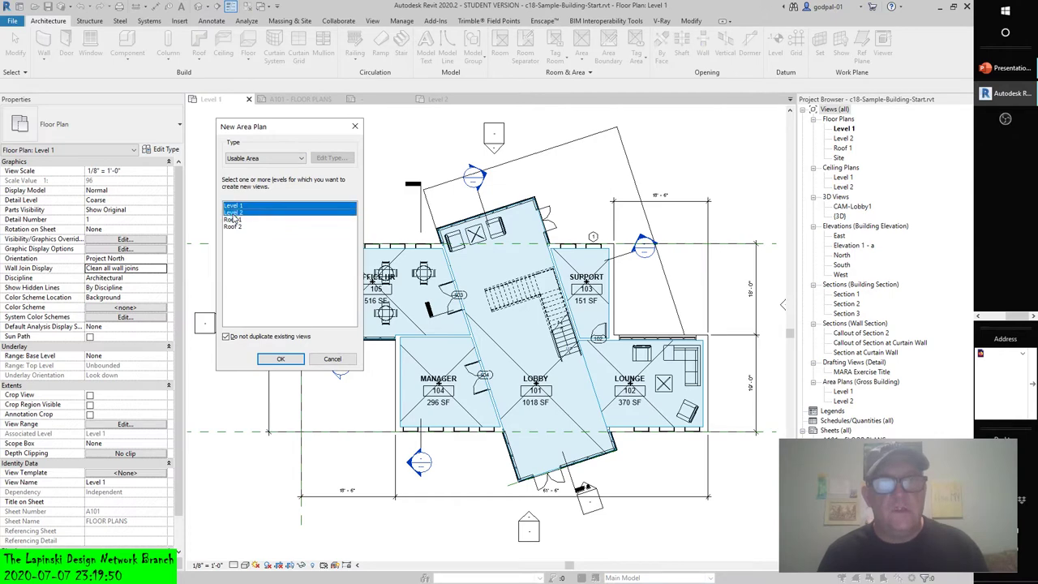
pyautogui.click(281, 359)
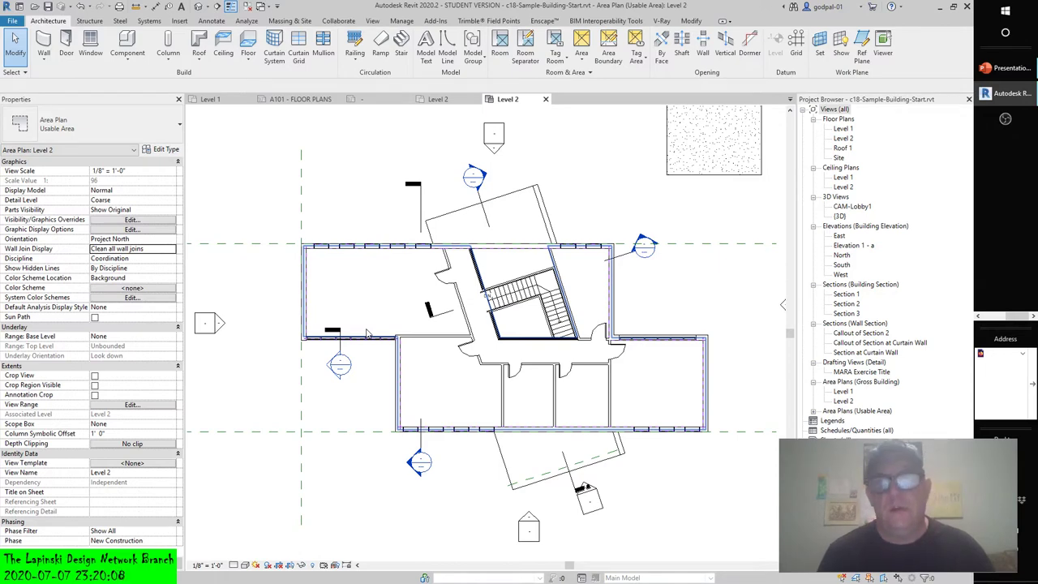
# Step: Close the Level 2 area plan view
pyautogui.click(459, 390)
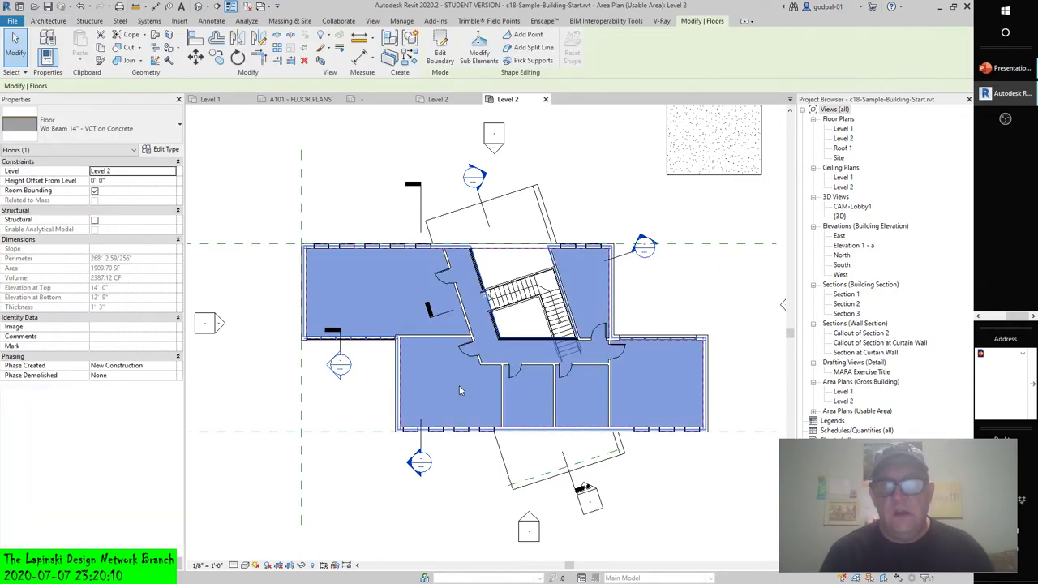
pyautogui.press('Escape')
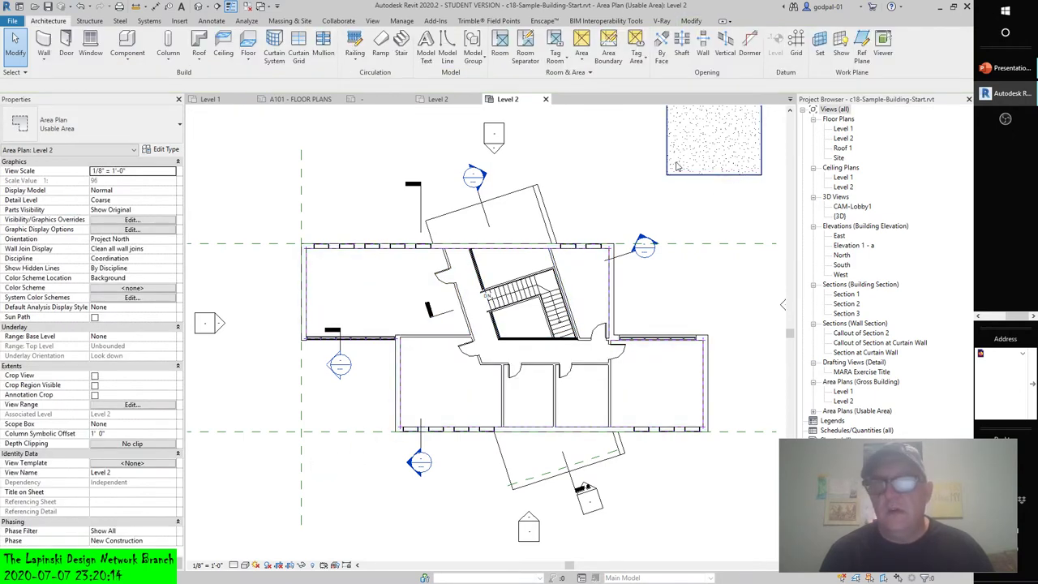
pyautogui.click(545, 99)
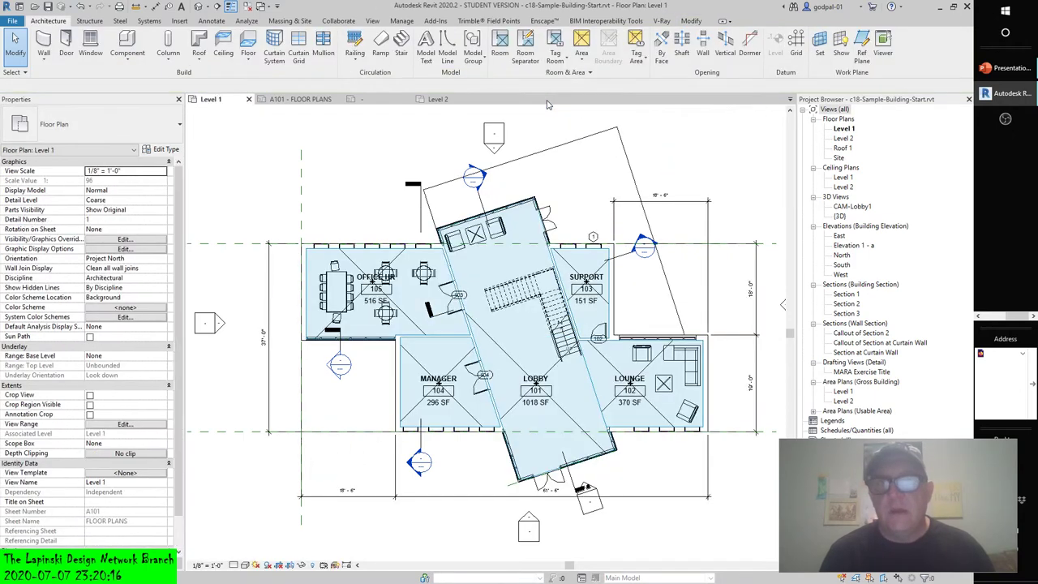
# Step: Close the Level 2, title block family, A101 sheet and Level 1 views without saving the family
pyautogui.click(476, 99)
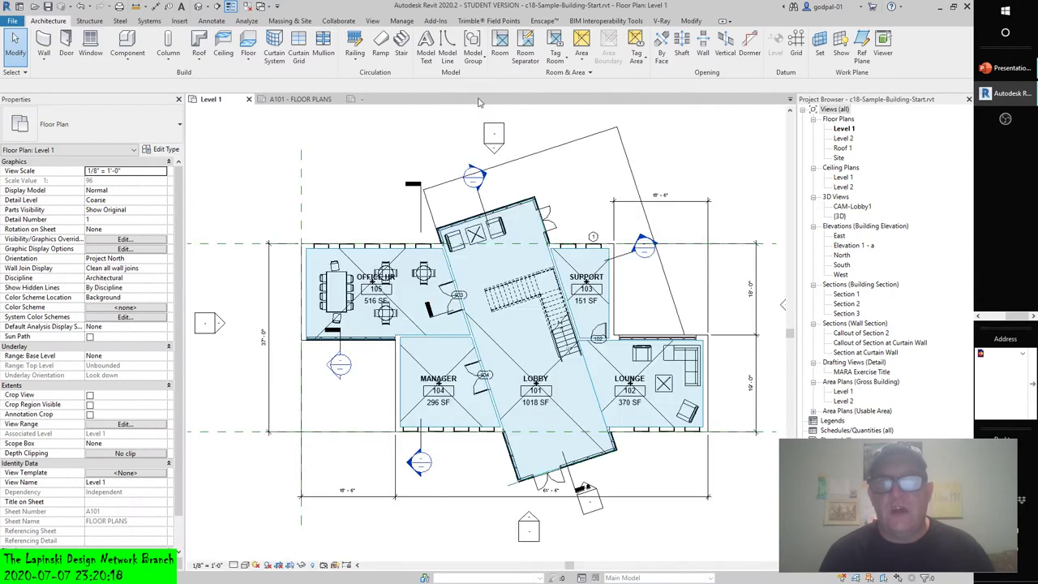
pyautogui.click(362, 99)
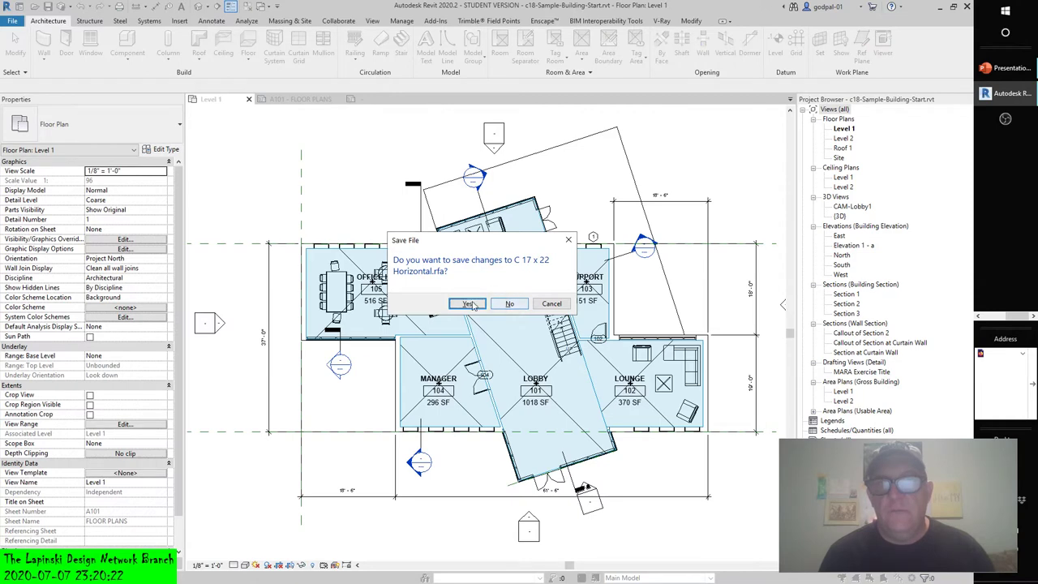
pyautogui.click(509, 303)
pyautogui.click(313, 99)
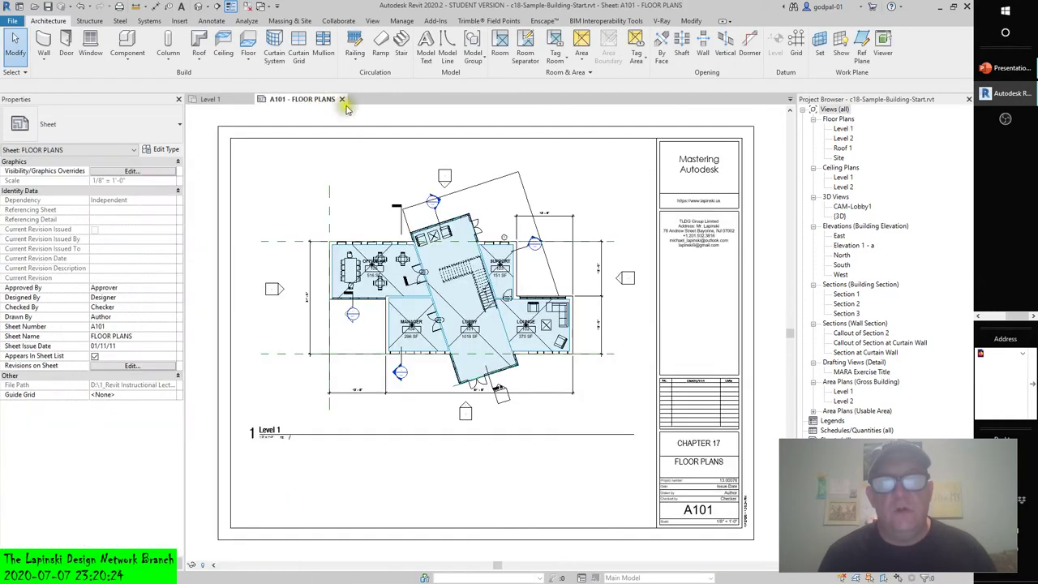
pyautogui.click(341, 99)
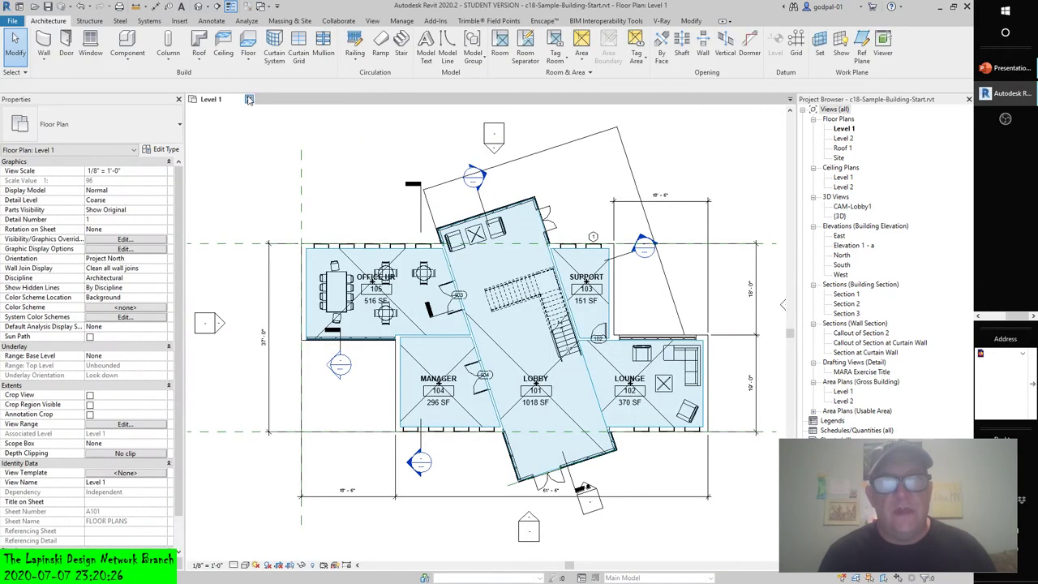
pyautogui.click(250, 99)
pyautogui.click(509, 303)
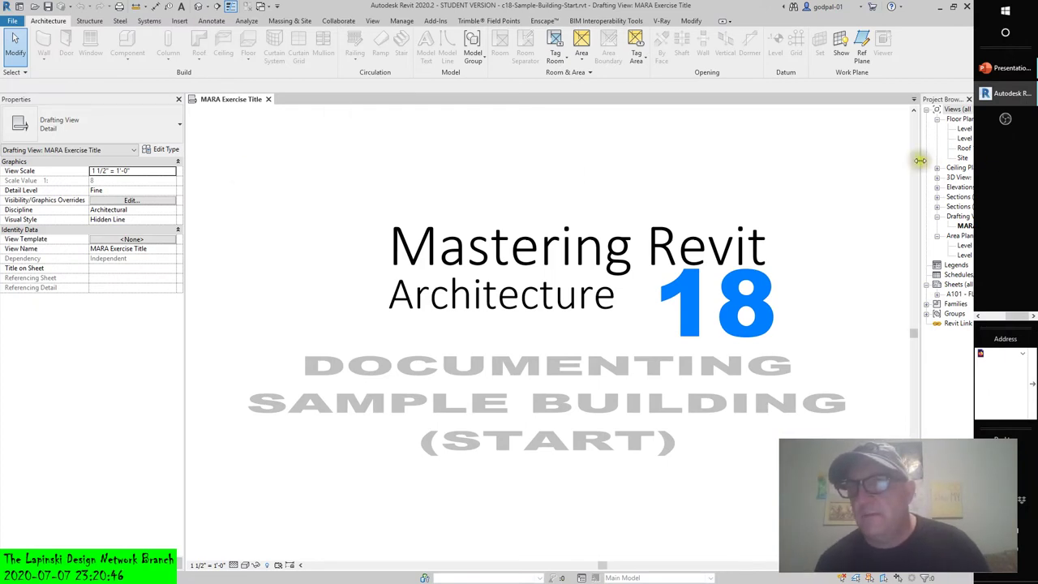
# Step: Widen the Project Browser and zoom the drafting view to fit
pyautogui.moveTo(920, 163); pyautogui.dragTo(805, 179)
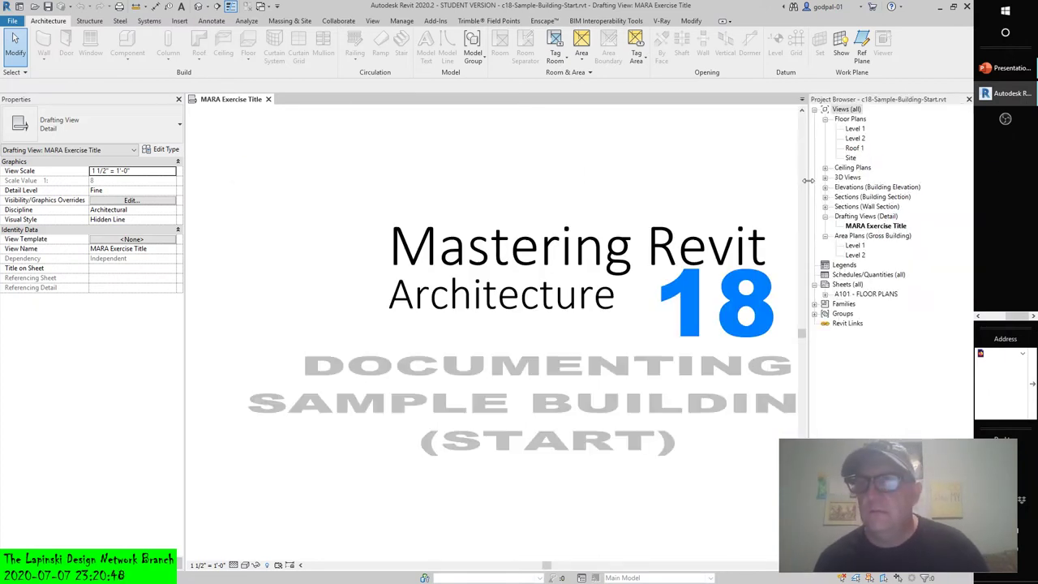
pyautogui.middleClick(552, 156)
pyautogui.middleClick(552, 156)
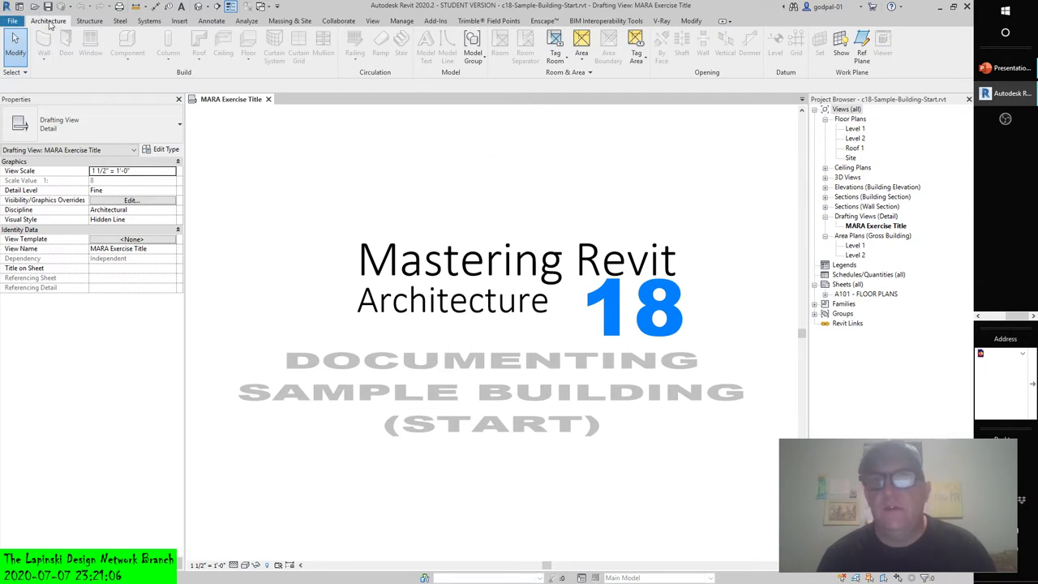
# Step: Open the New Area Plan dialog, review the area scheme list, and cancel it
pyautogui.click(582, 50)
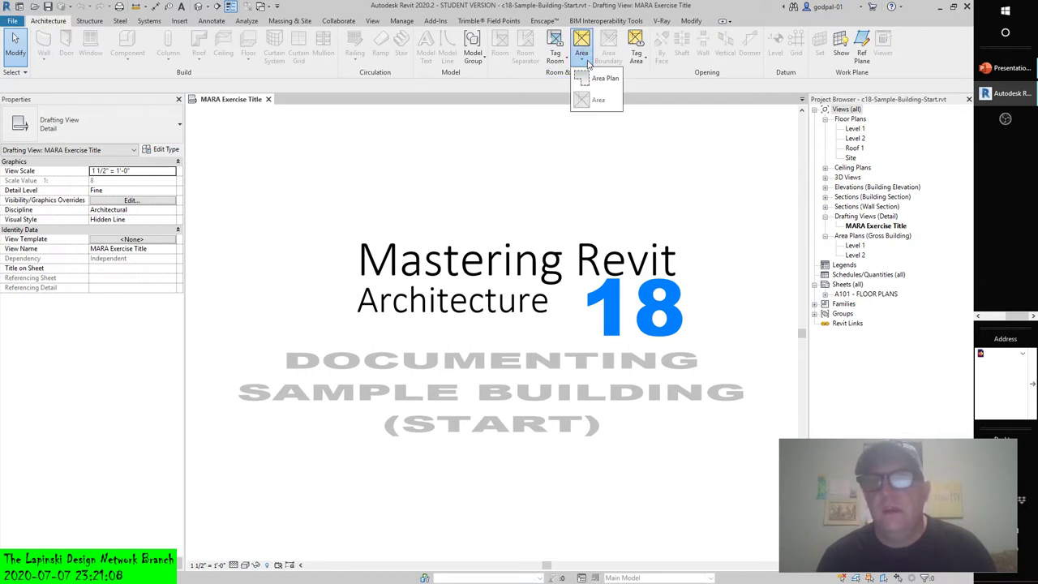
pyautogui.click(600, 78)
pyautogui.click(247, 159)
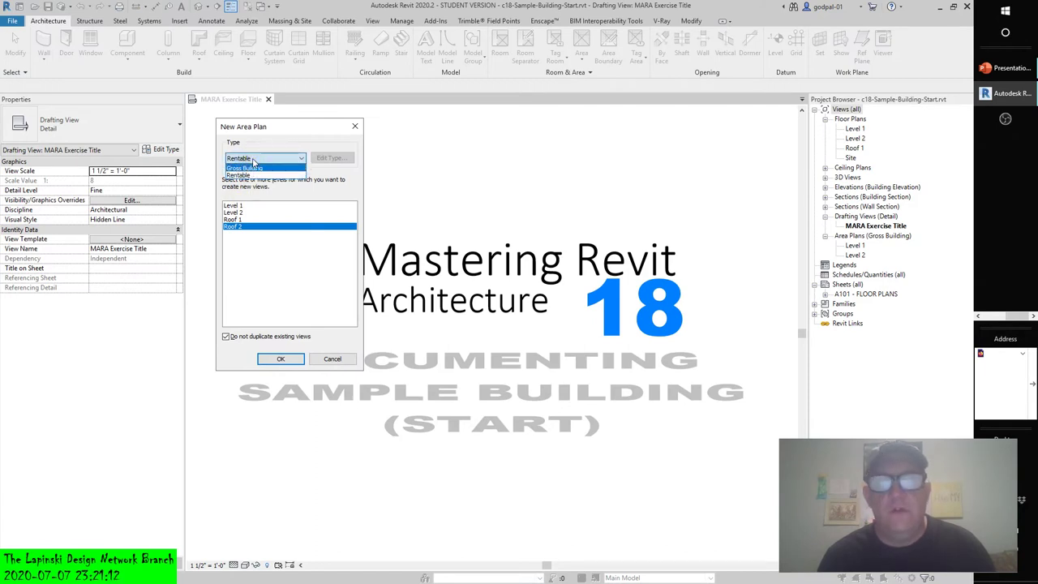
pyautogui.click(332, 359)
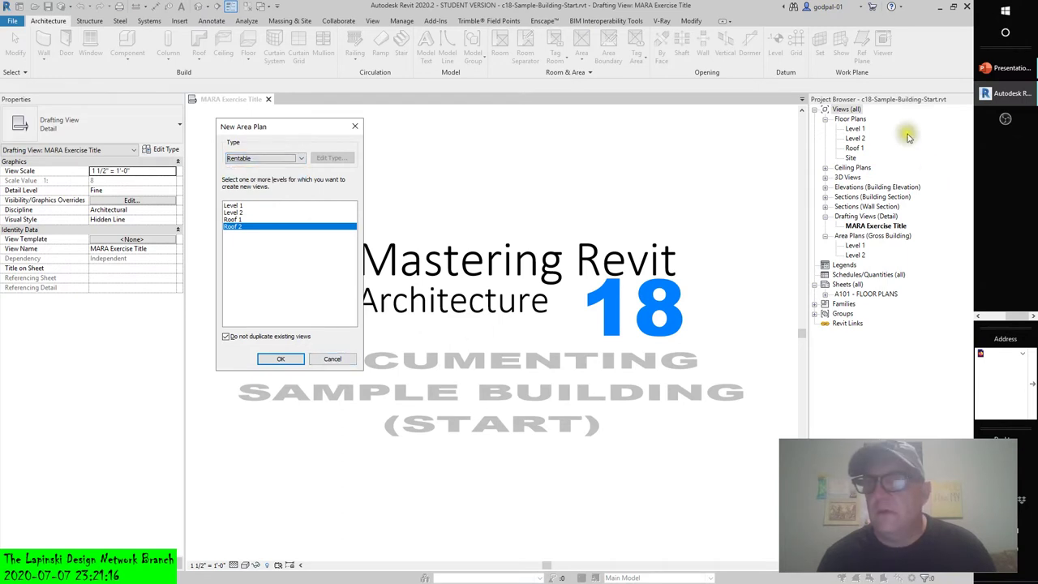
pyautogui.click(858, 130)
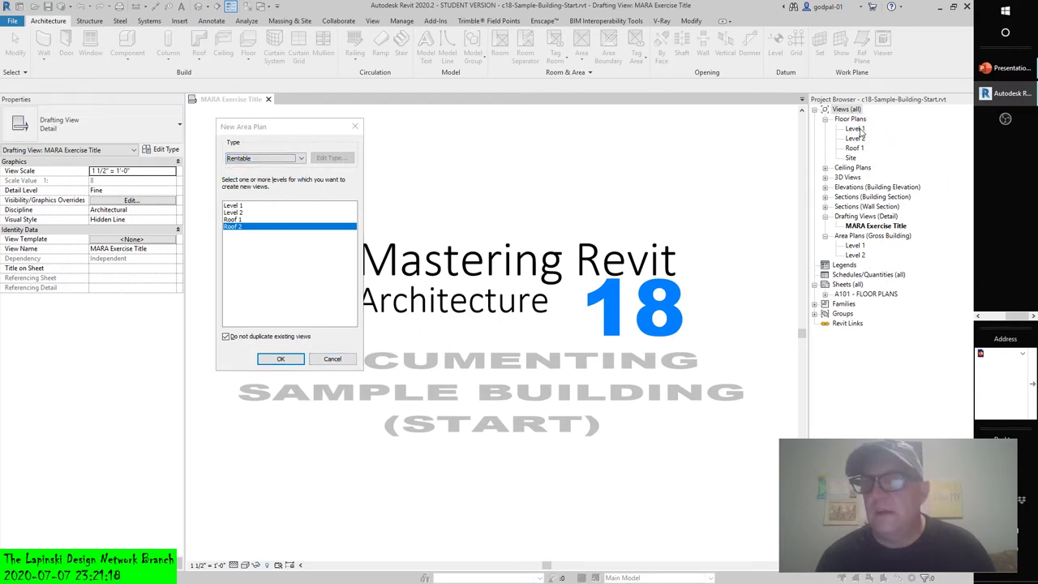
pyautogui.click(333, 359)
# Step: Open the Level 1 floor plan, recheck the New Area Plan schemes keeping Rentable, then cancel
pyautogui.doubleClick(853, 129)
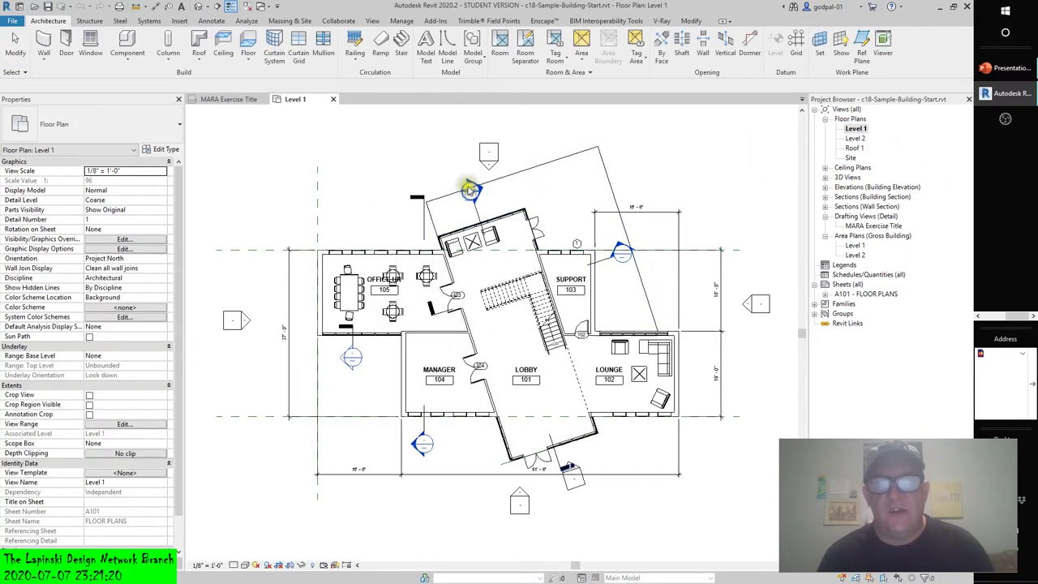
pyautogui.click(581, 61)
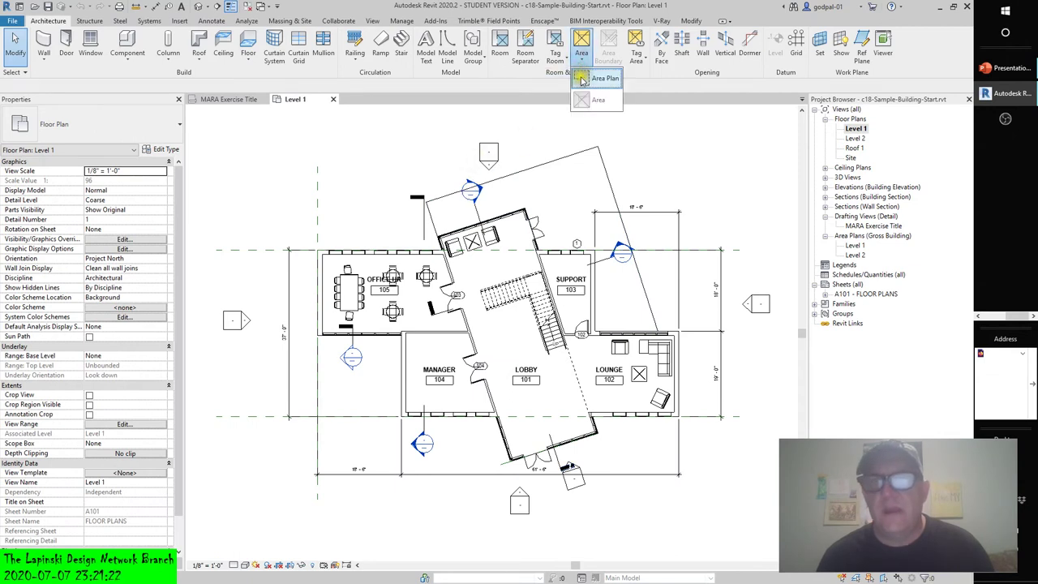
pyautogui.click(596, 91)
pyautogui.click(234, 158)
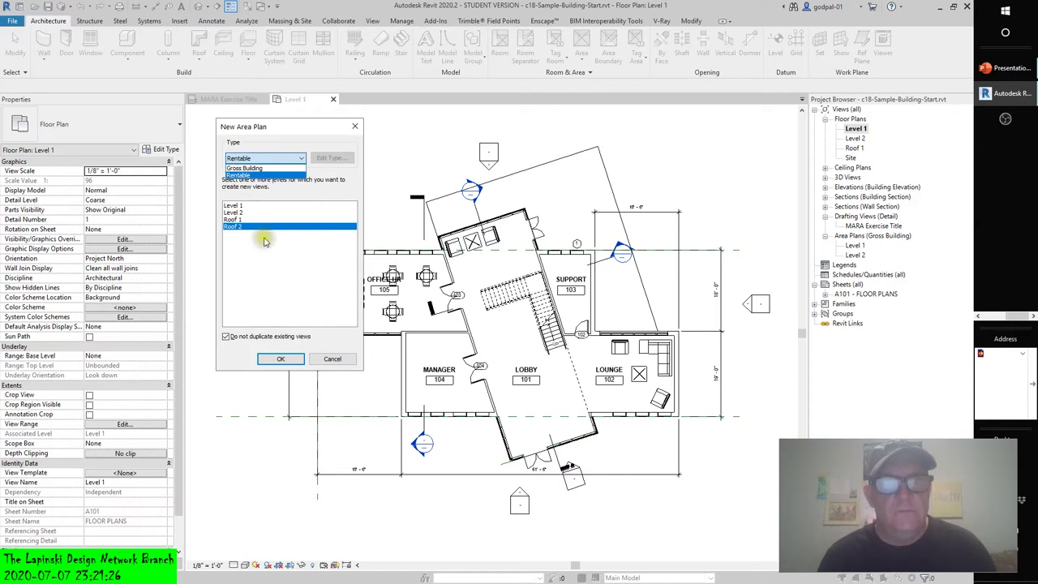
pyautogui.click(284, 278)
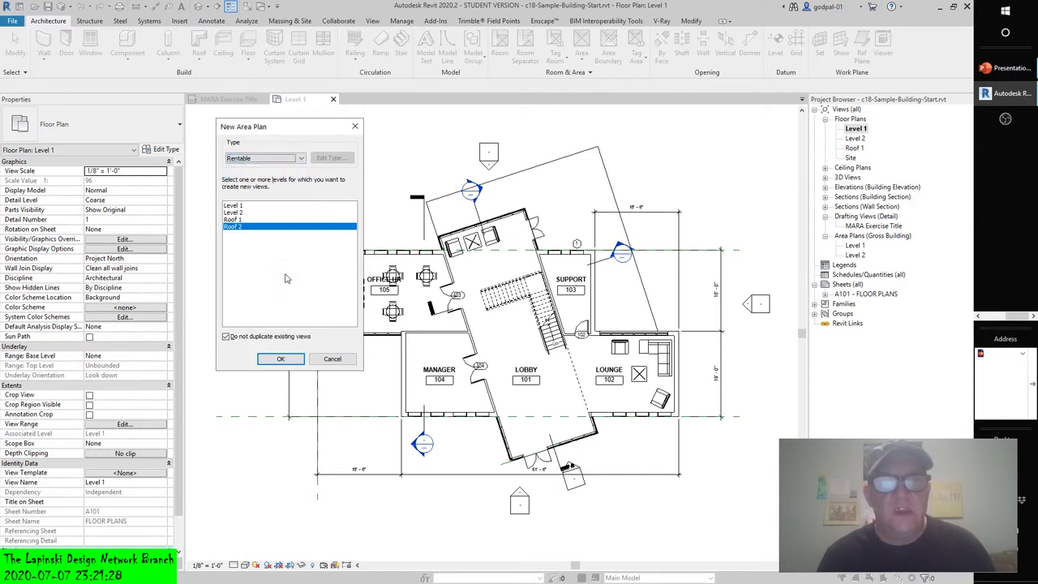
pyautogui.click(333, 358)
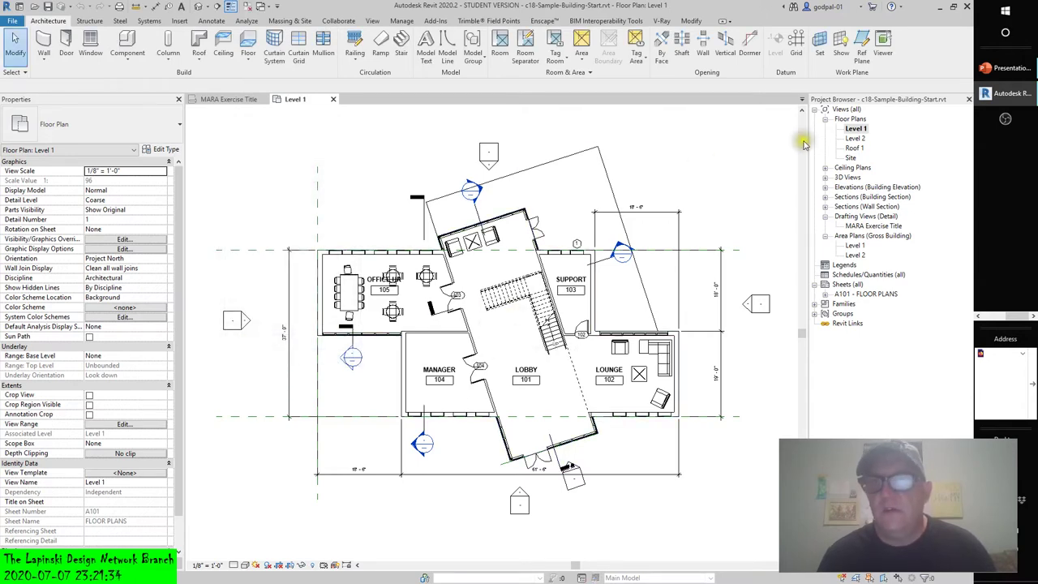
# Step: Open the Level 2 floor plan, check the available area scheme types, then cancel
pyautogui.doubleClick(855, 139)
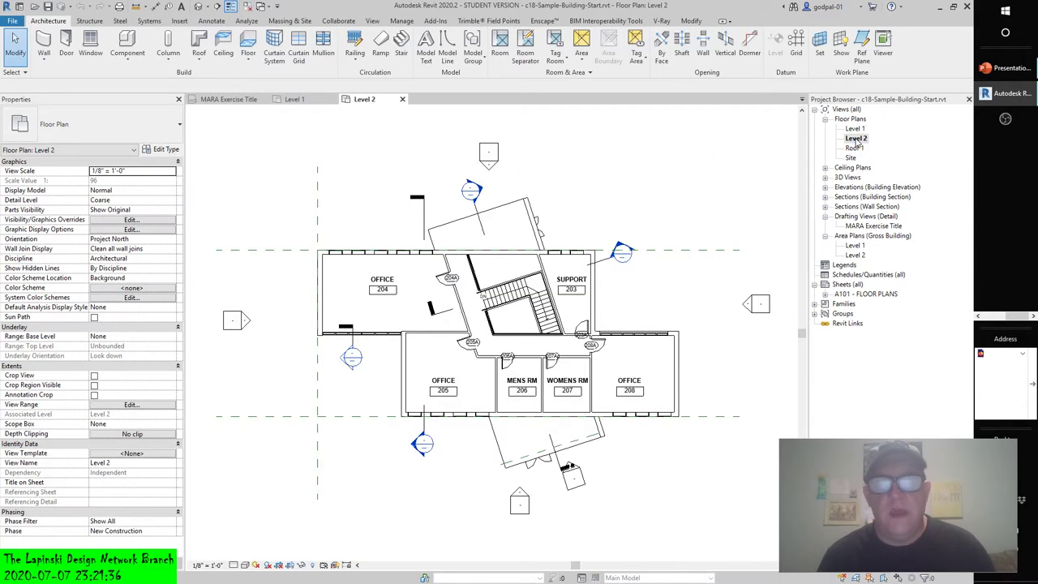
pyautogui.click(580, 78)
pyautogui.click(244, 158)
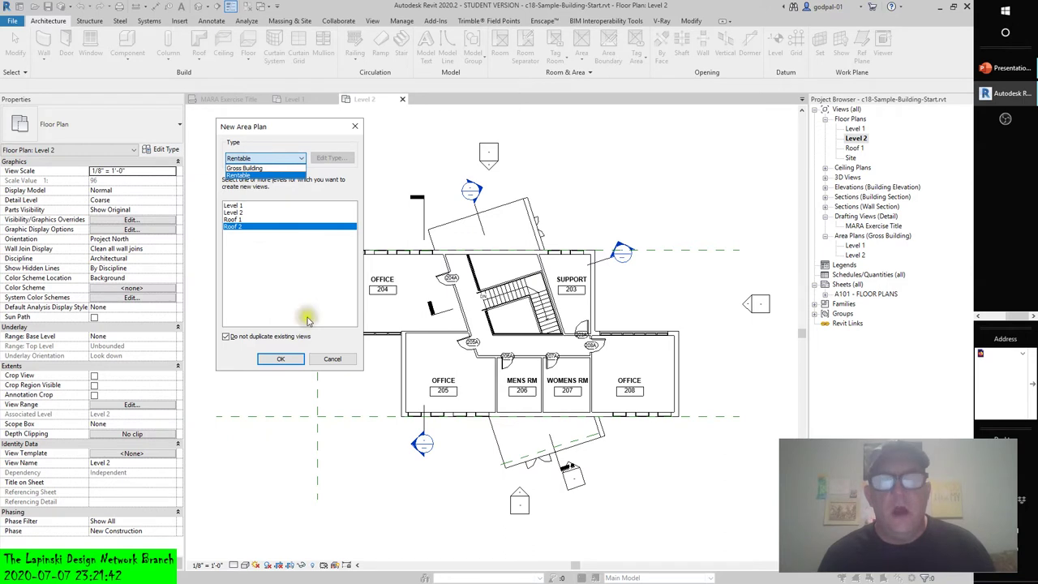
pyautogui.click(337, 363)
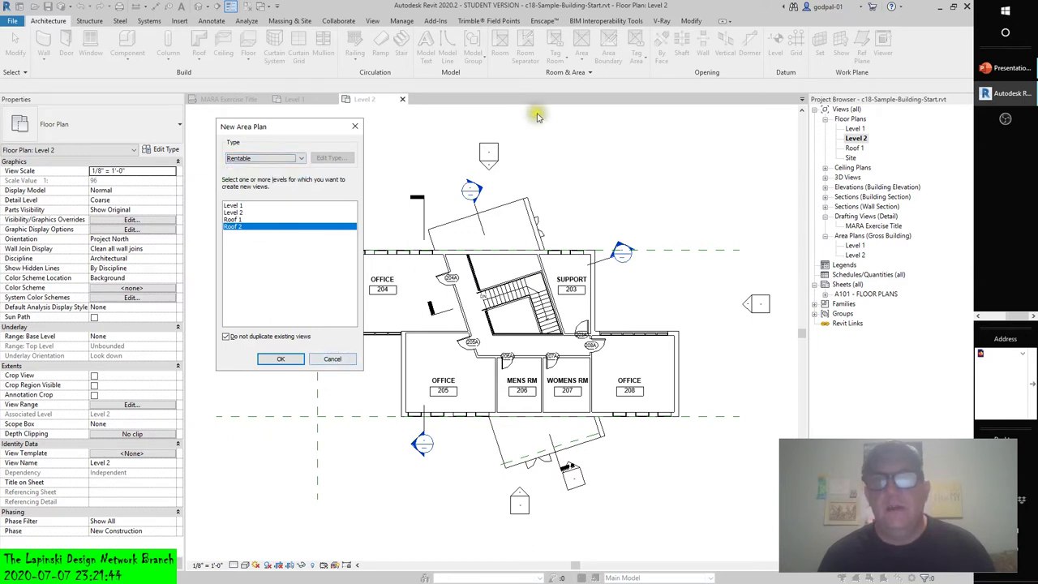
pyautogui.click(332, 359)
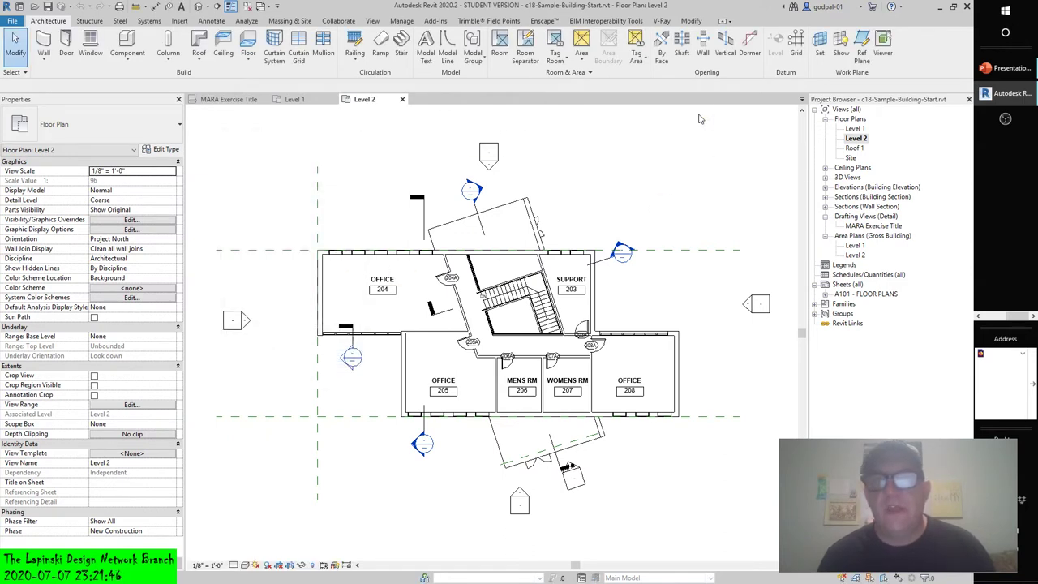
# Step: In Area and Volume Computations, add a new area scheme renamed 'Usable Area' and confirm
pyautogui.click(589, 73)
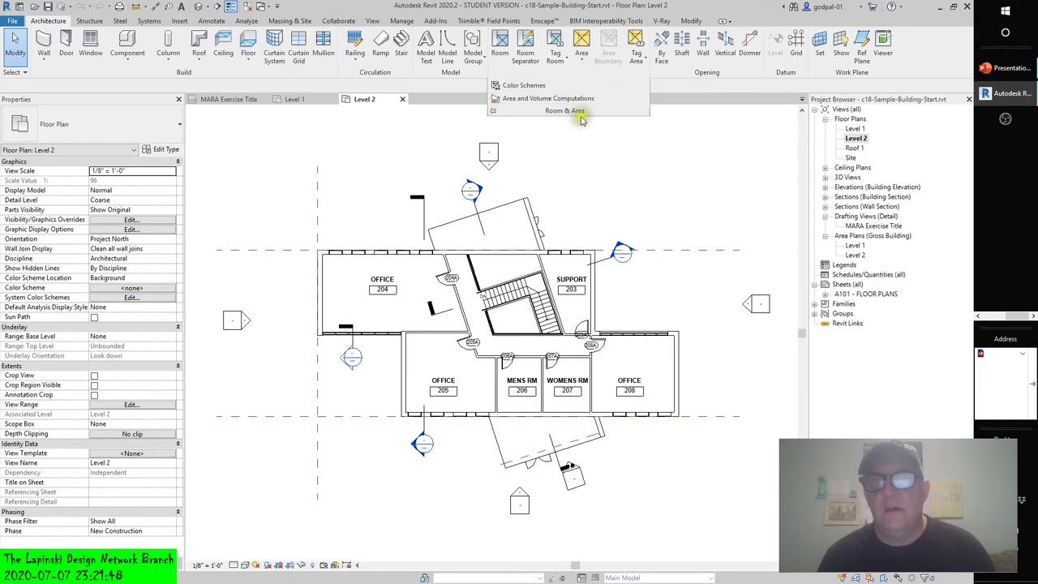
pyautogui.click(531, 98)
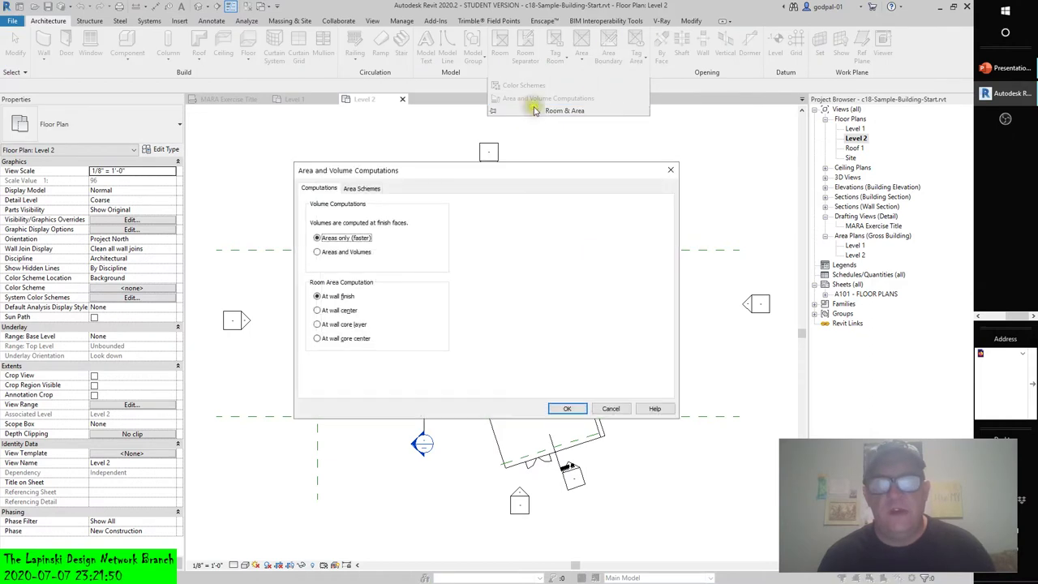
pyautogui.click(357, 189)
pyautogui.click(642, 207)
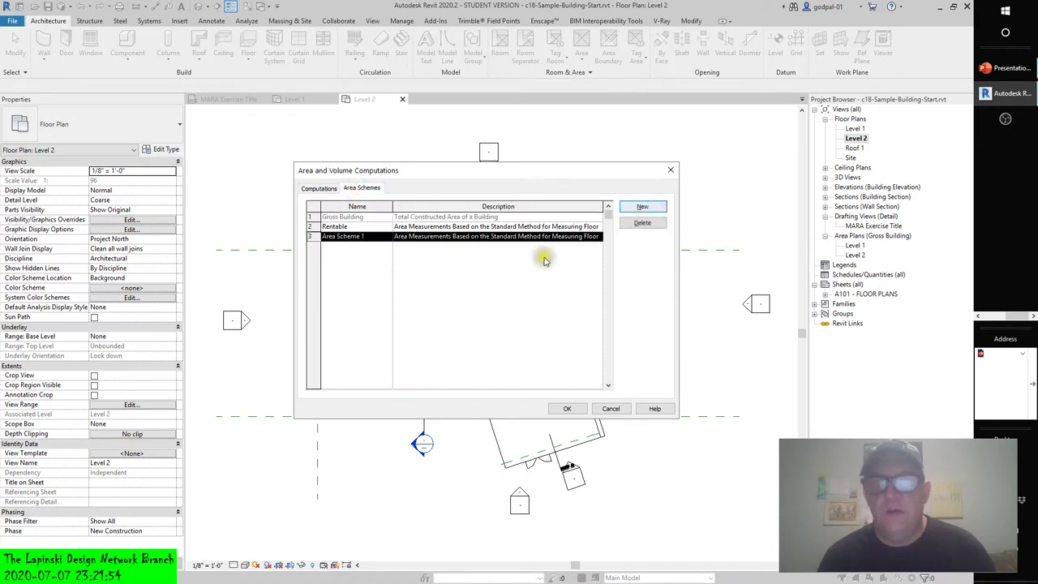
pyautogui.click(360, 236)
pyautogui.moveTo(374, 235); pyautogui.dragTo(158, 240)
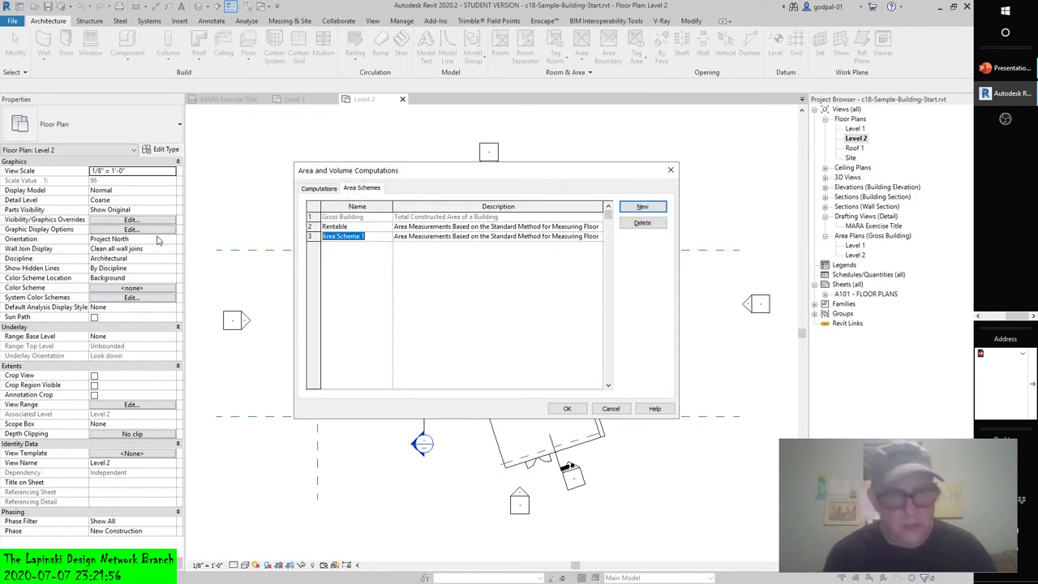
pyautogui.write('Usable Area')
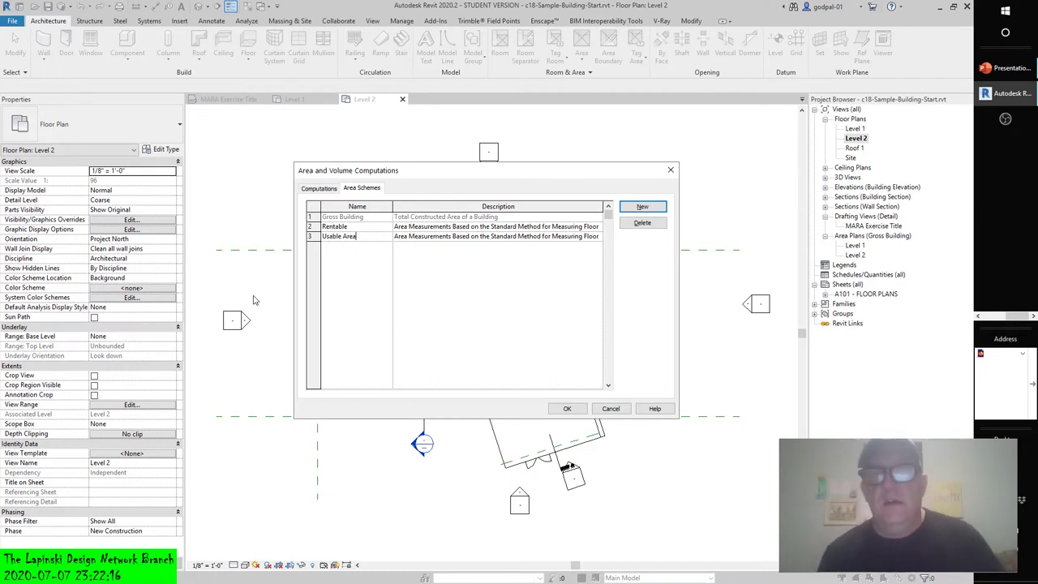
pyautogui.click(566, 408)
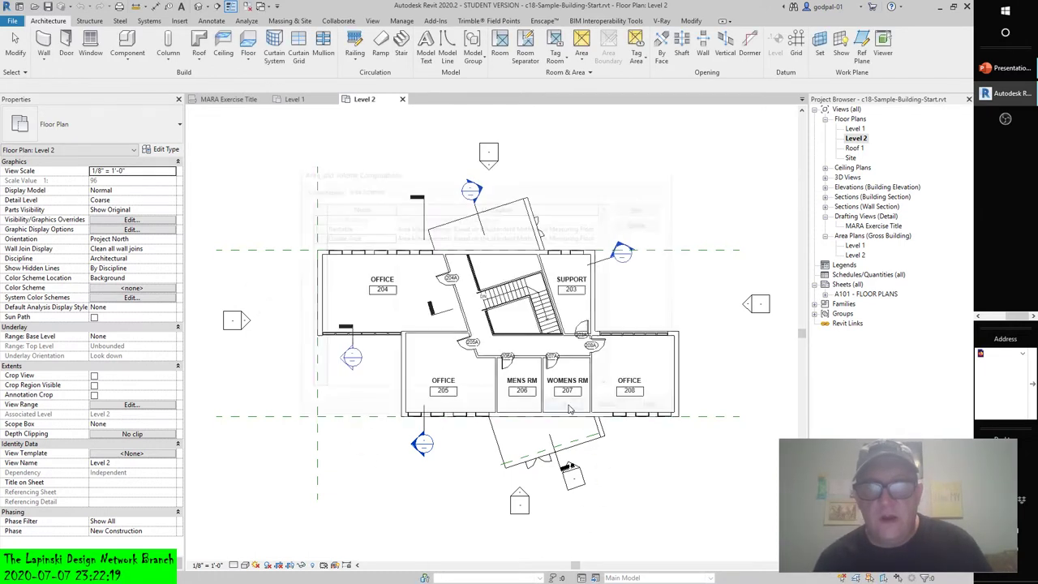
# Step: Create Usable Area plans for Level 1 and Level 2, accepting automatic external-wall boundary lines
pyautogui.click(582, 59)
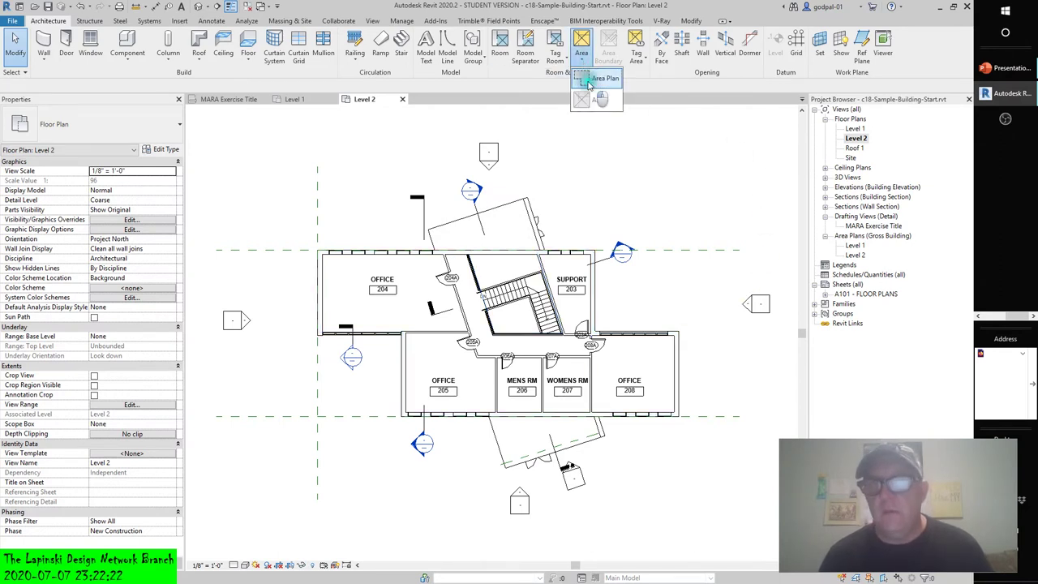
pyautogui.click(596, 77)
pyautogui.click(264, 159)
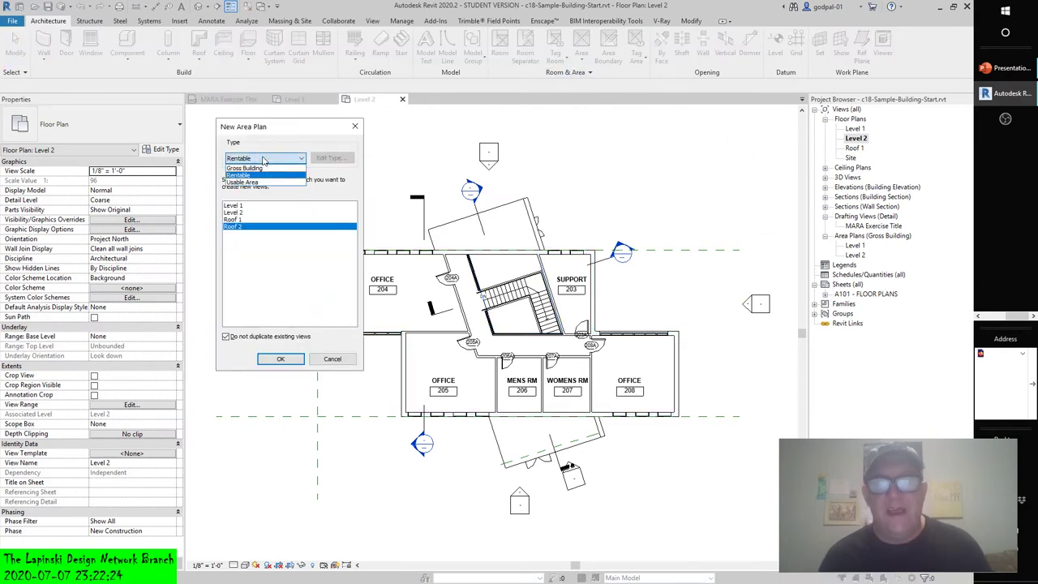
pyautogui.click(250, 182)
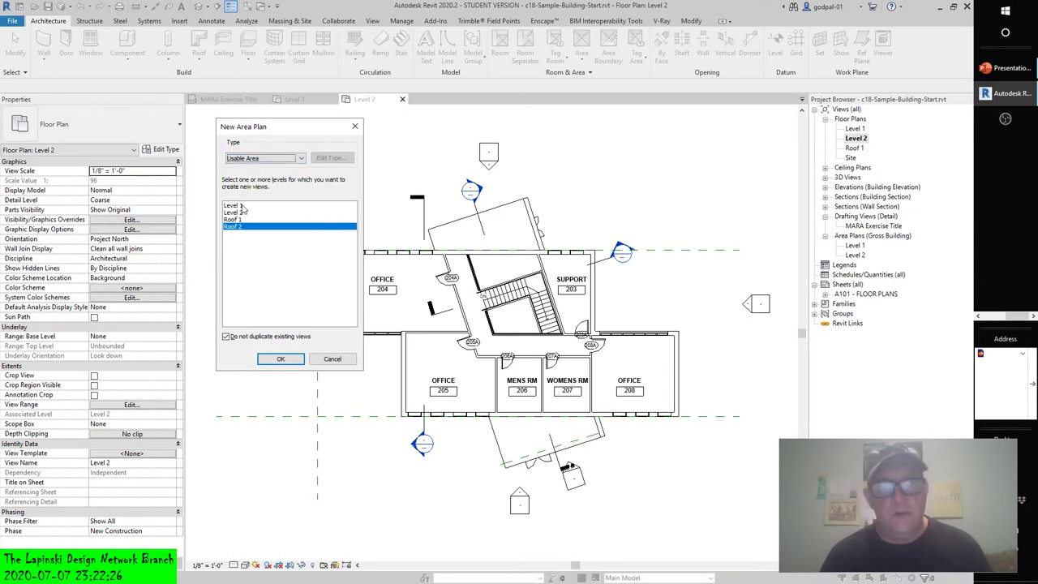
pyautogui.click(242, 205)
pyautogui.keyDown('shift'); pyautogui.click(244, 212); pyautogui.keyUp('shift')
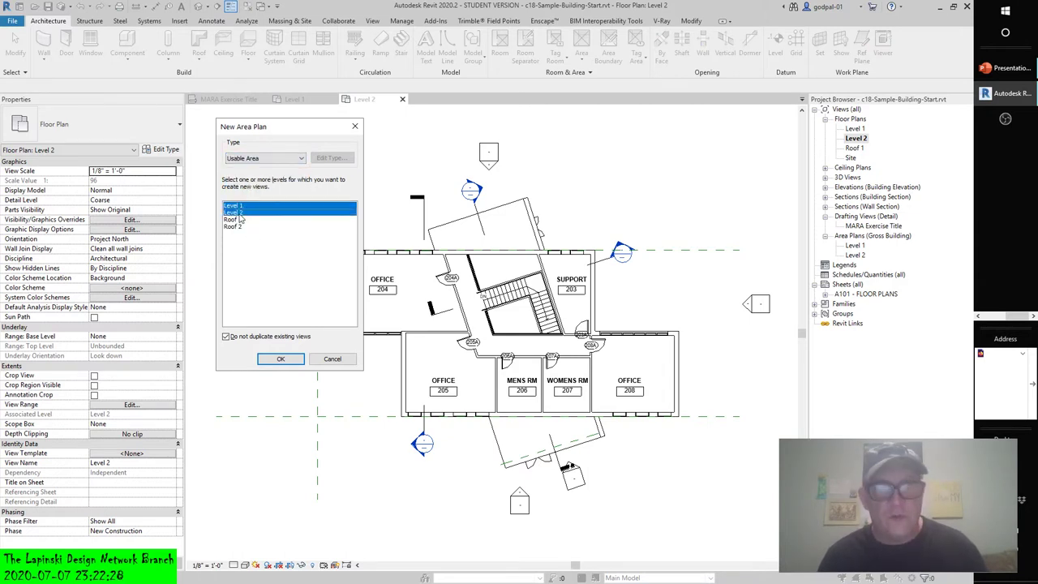
pyautogui.click(278, 360)
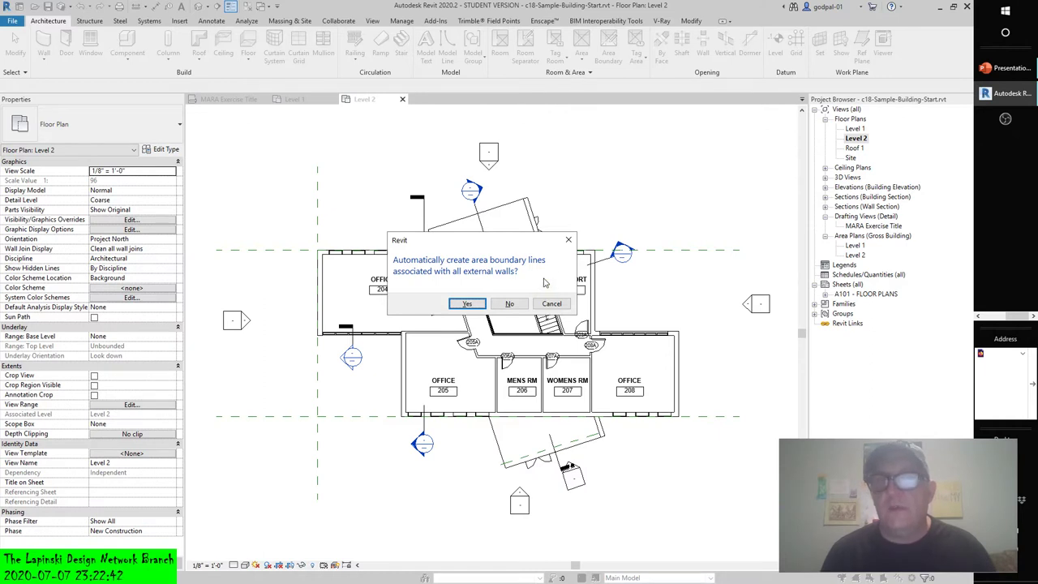
pyautogui.click(467, 303)
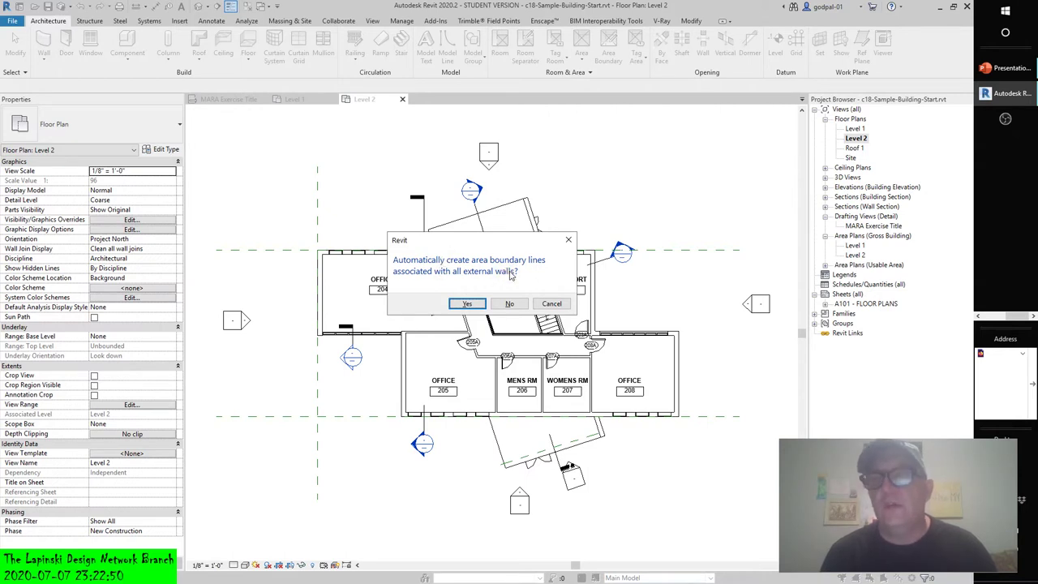
pyautogui.click(468, 303)
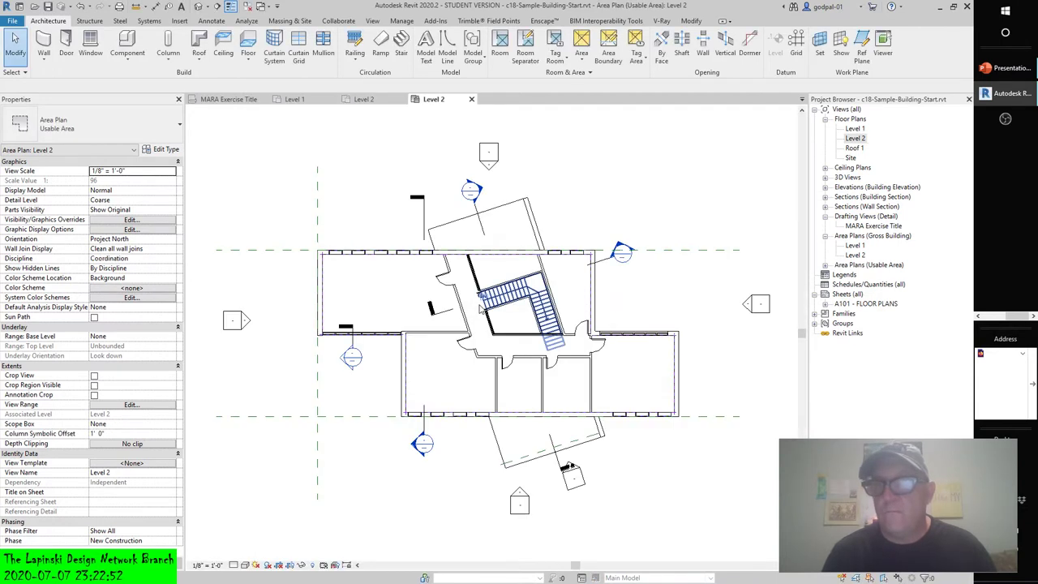
# Step: Expand Area Plans (Usable Area) in the Project Browser to show the Level 1 and 2 views
pyautogui.click(825, 265)
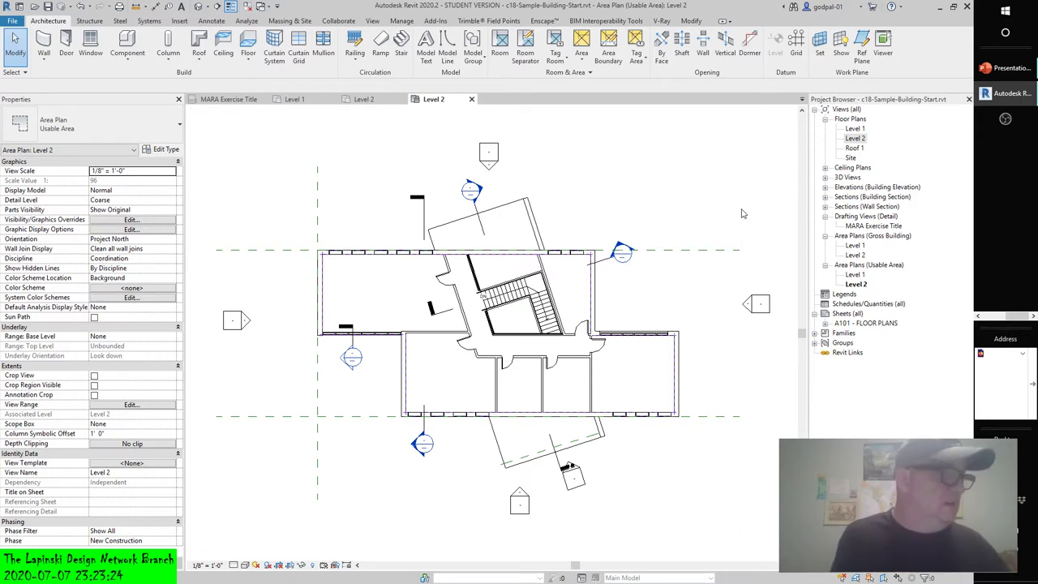
pyautogui.click(740, 202)
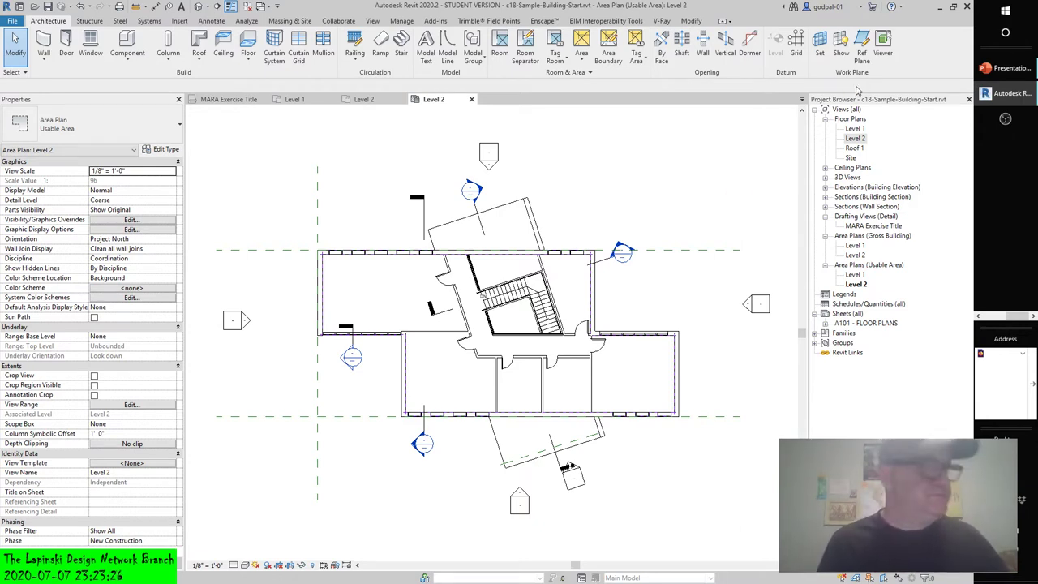
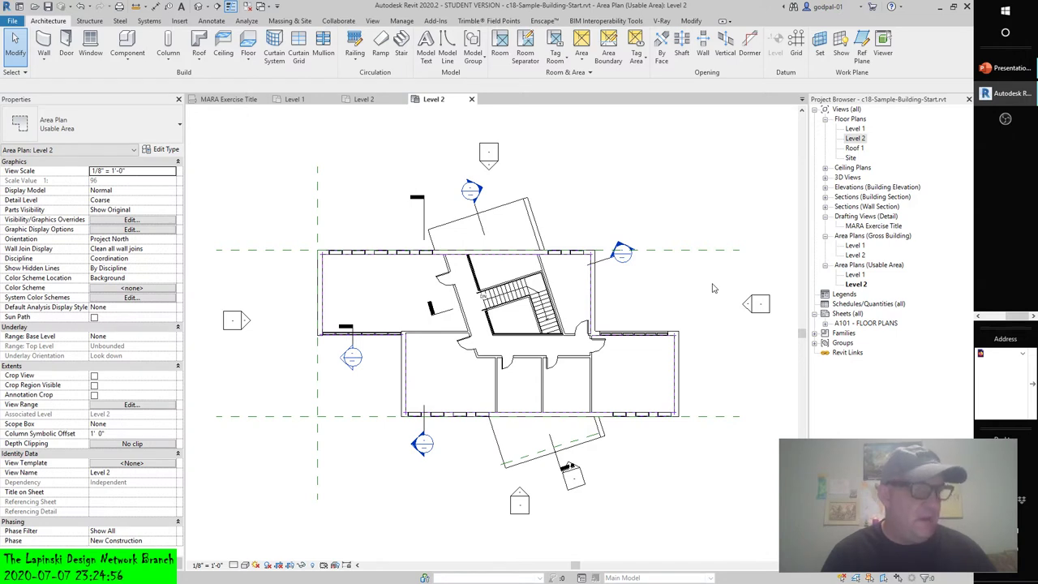
# Step: Select both the Level 1 and Level 2 Usable Area plan views in the Project Browser
pyautogui.click(856, 274)
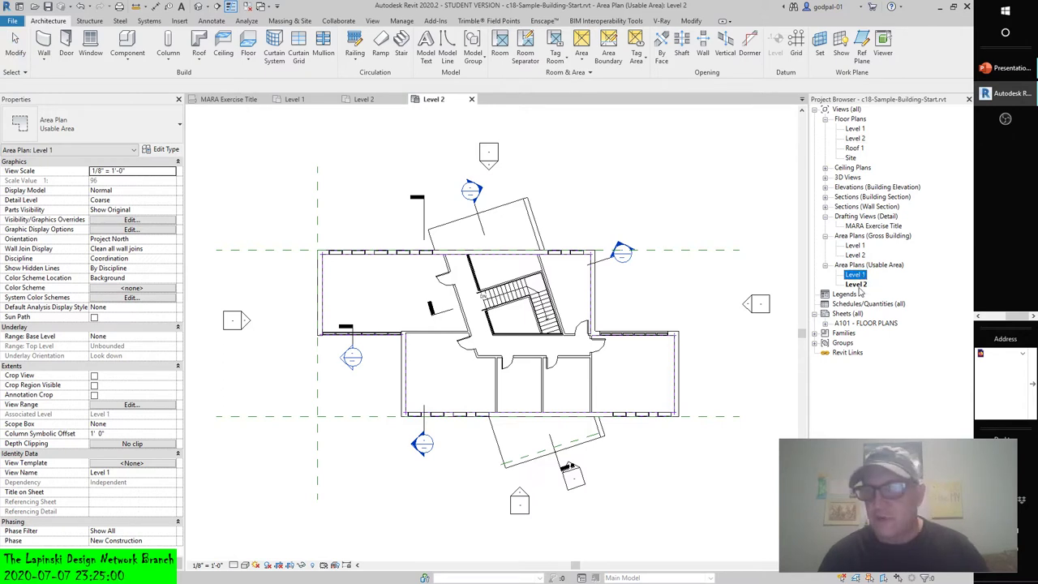
pyautogui.keyDown('ctrl'); pyautogui.click(855, 284); pyautogui.keyUp('ctrl')
# Step: Bring up the context menu for the two selected Usable Area plans
pyautogui.rightClick(856, 287)
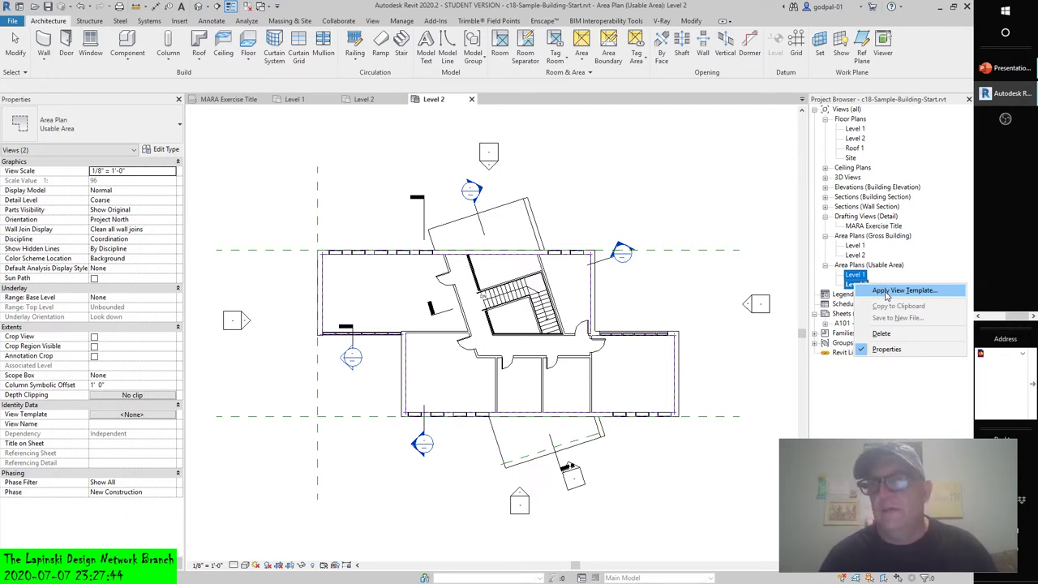
# Step: Apply the Area Plan view template's properties to both Usable Area plans
pyautogui.click(887, 294)
pyautogui.click(313, 219)
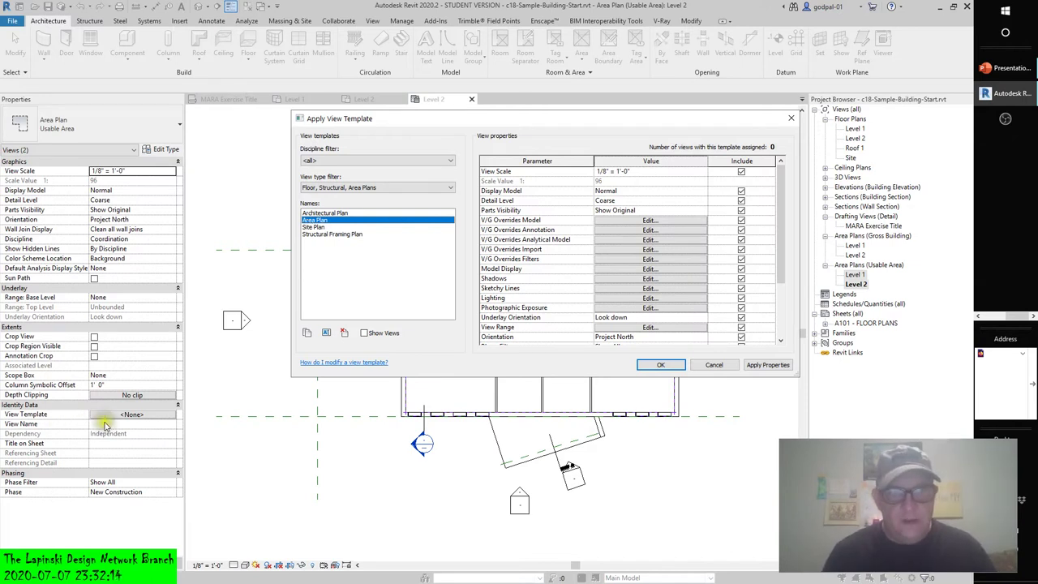
pyautogui.click(765, 366)
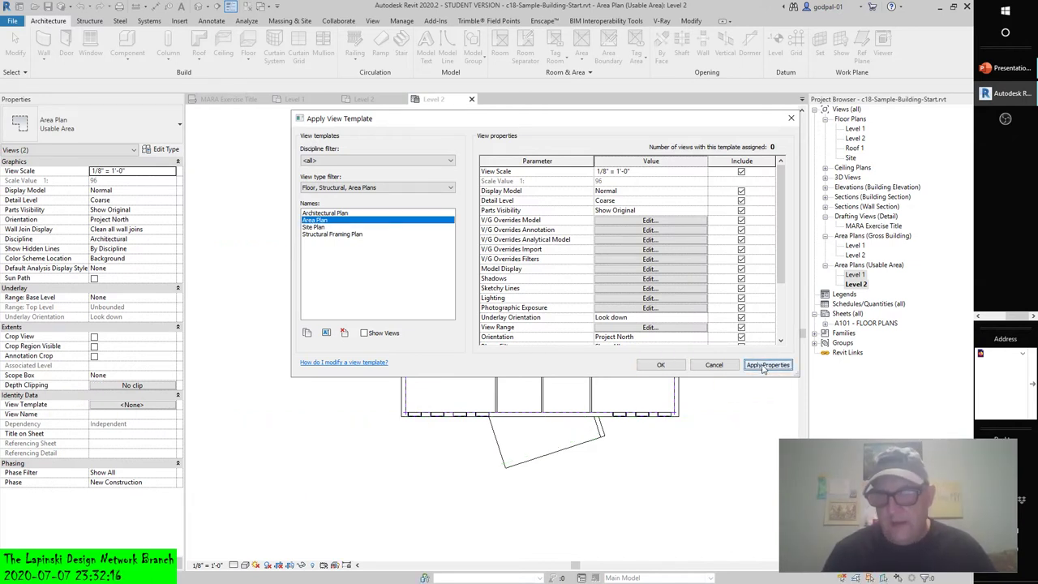
# Step: Assign Area Plan as the linked view template for both Usable Area plans
pyautogui.click(661, 365)
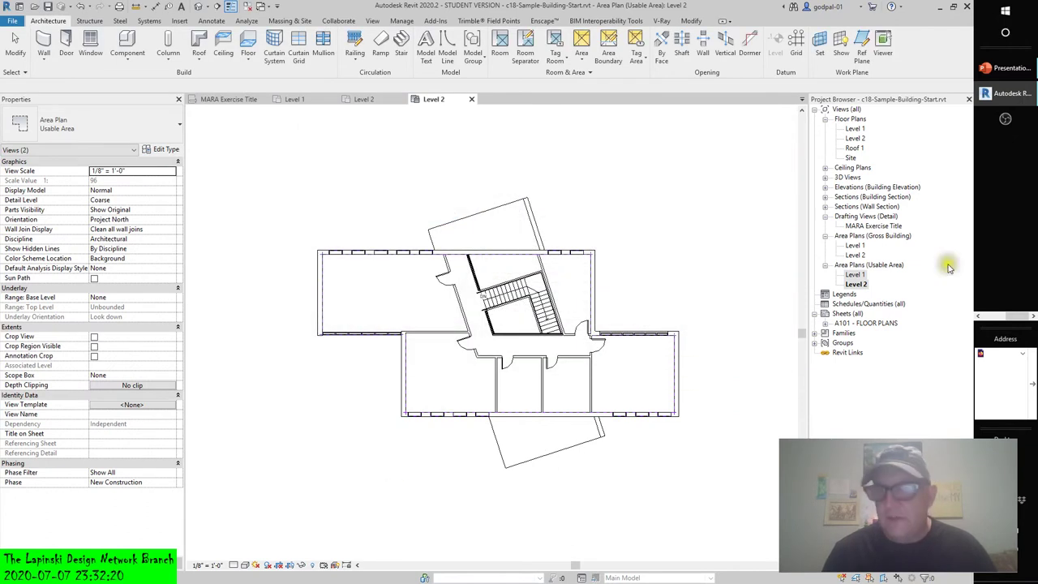
pyautogui.click(132, 404)
pyautogui.click(341, 228)
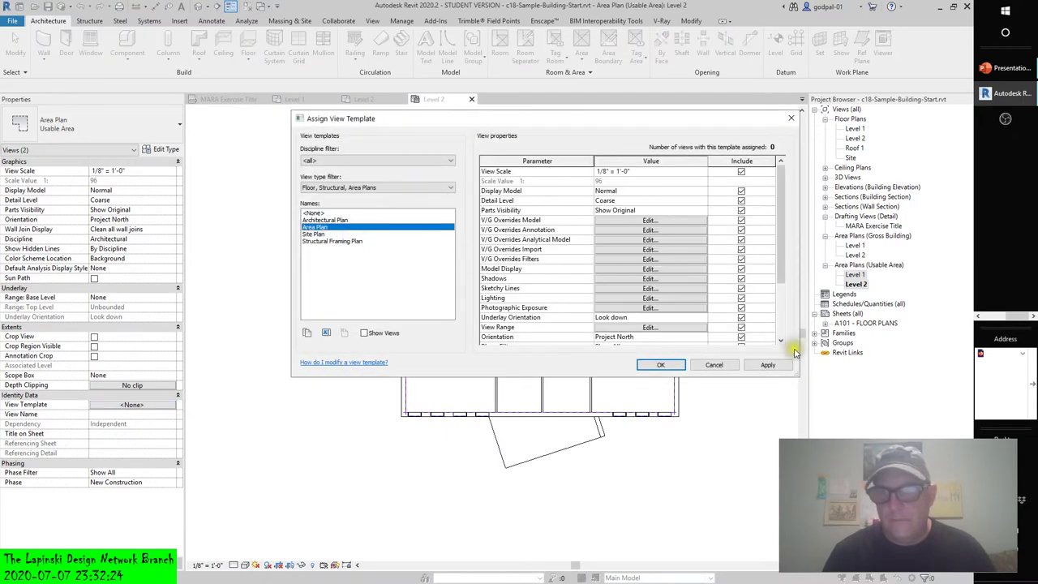
pyautogui.click(768, 365)
pyautogui.click(661, 365)
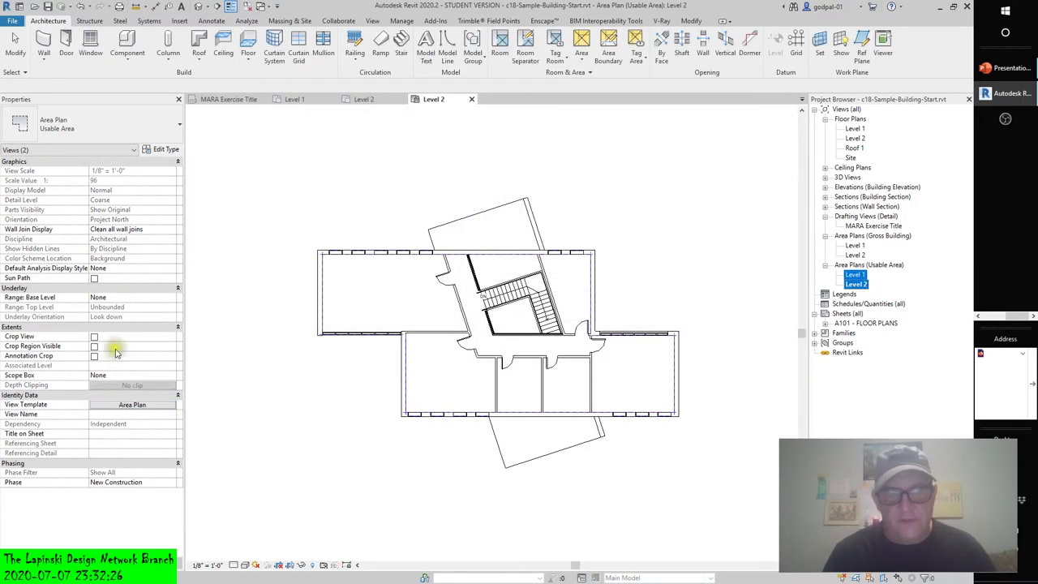
# Step: Review the Level 2 view's scale, detail level and visual style options without changing them
pyautogui.click(202, 570)
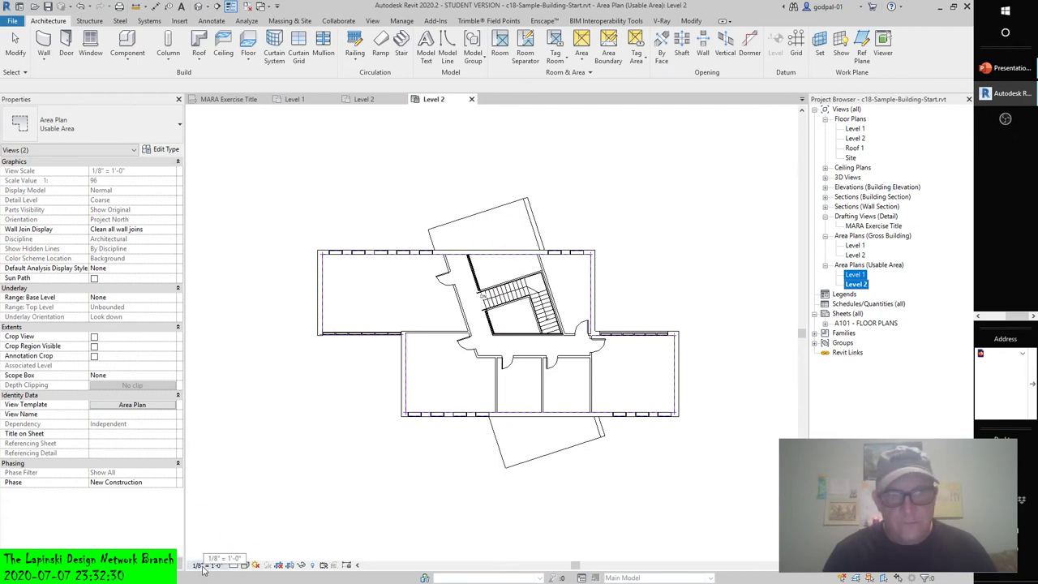
pyautogui.click(204, 566)
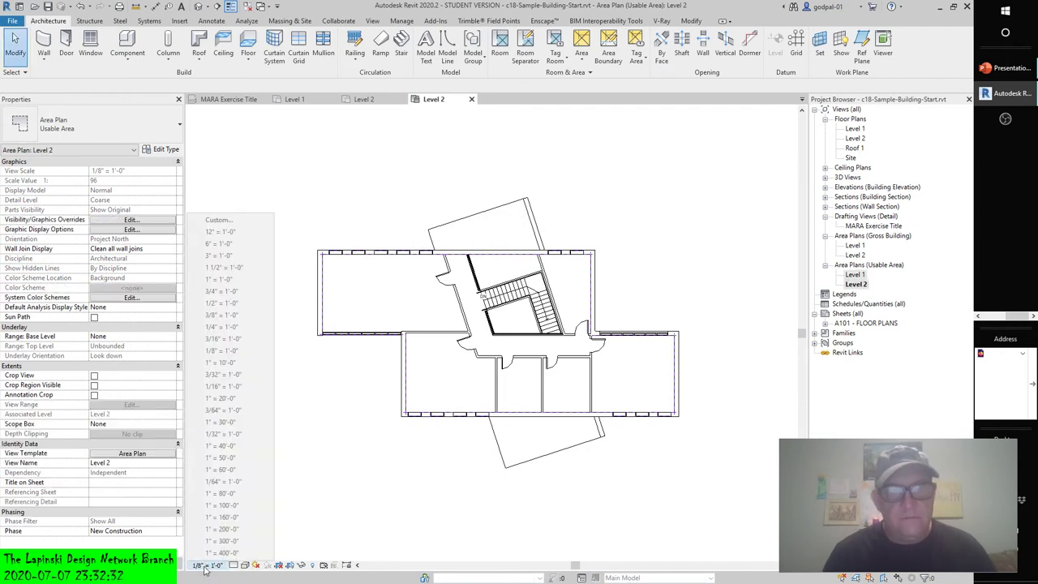
pyautogui.click(320, 411)
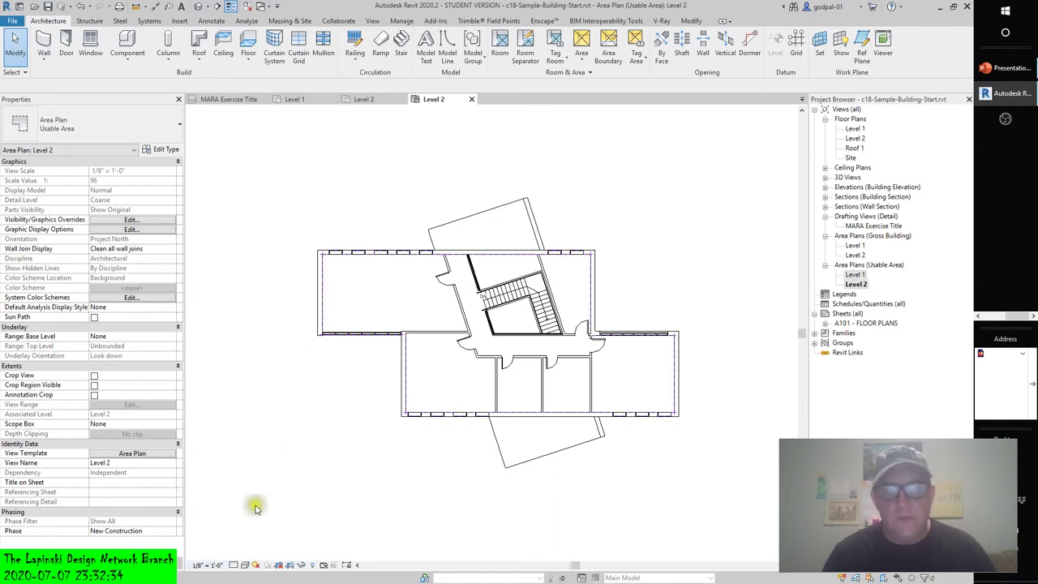
pyautogui.click(235, 565)
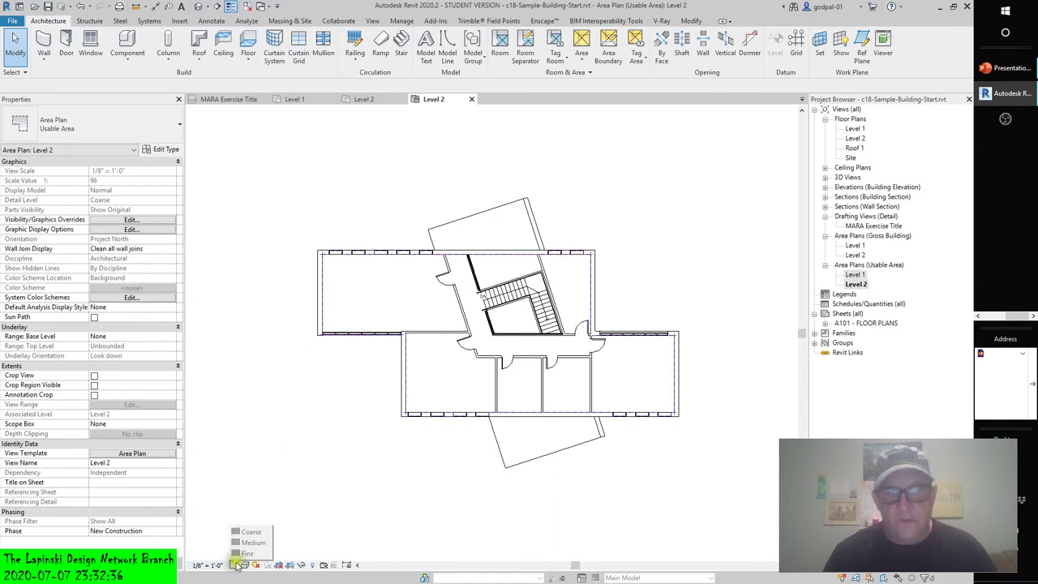
pyautogui.click(248, 565)
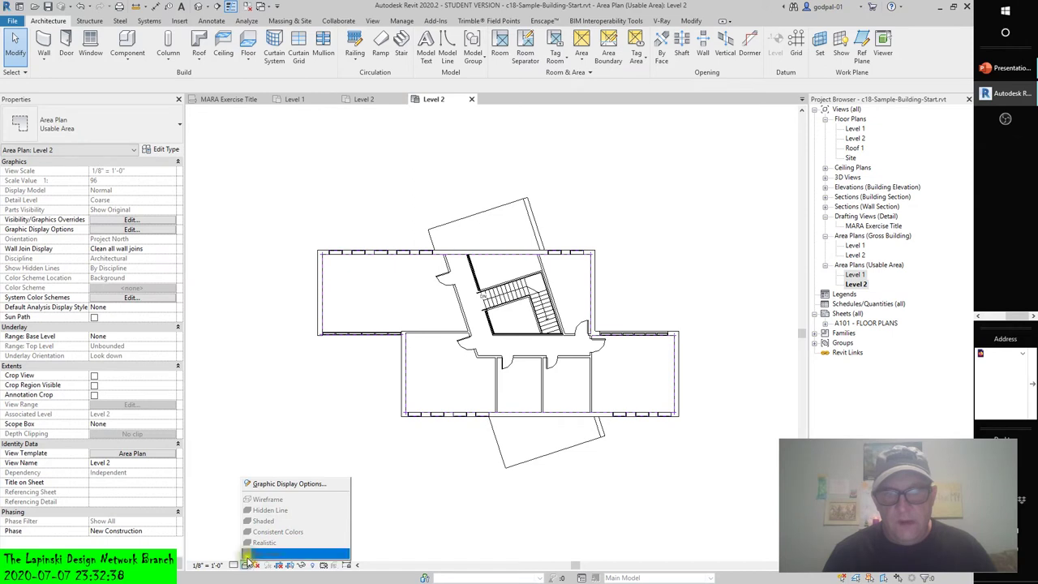
pyautogui.click(655, 255)
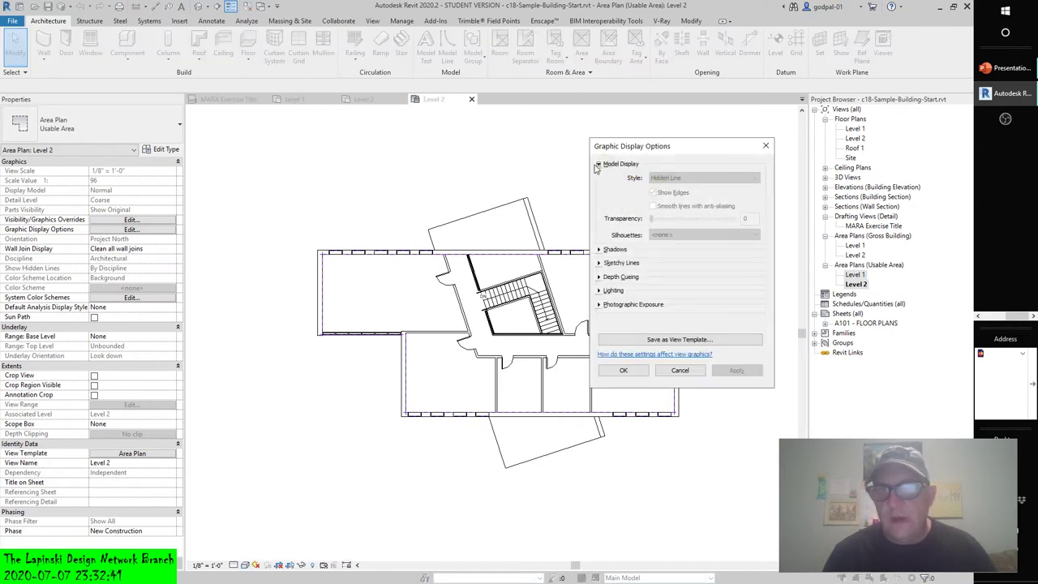
pyautogui.click(598, 249)
pyautogui.click(598, 282)
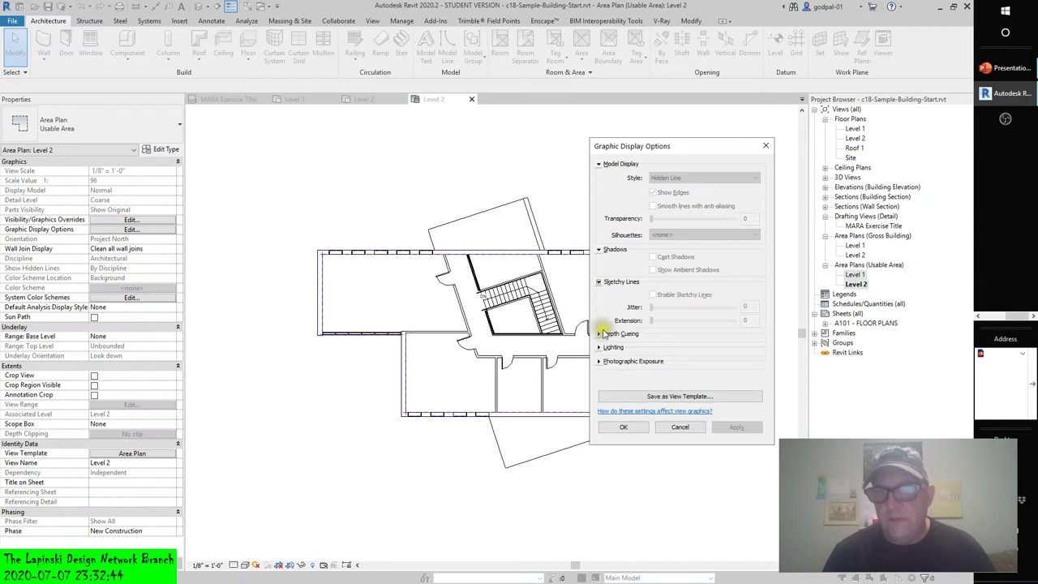
pyautogui.click(599, 334)
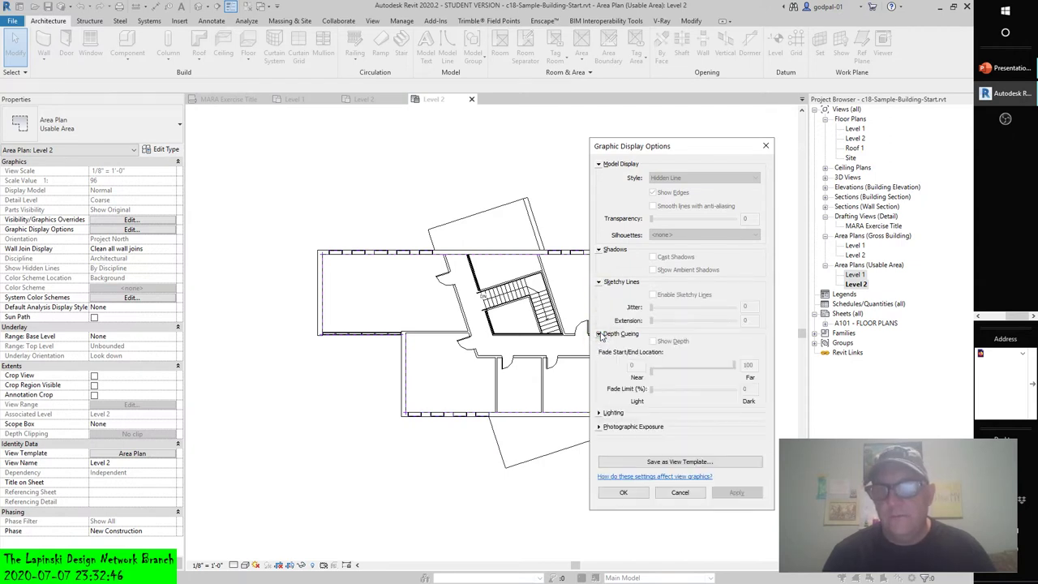
pyautogui.click(598, 413)
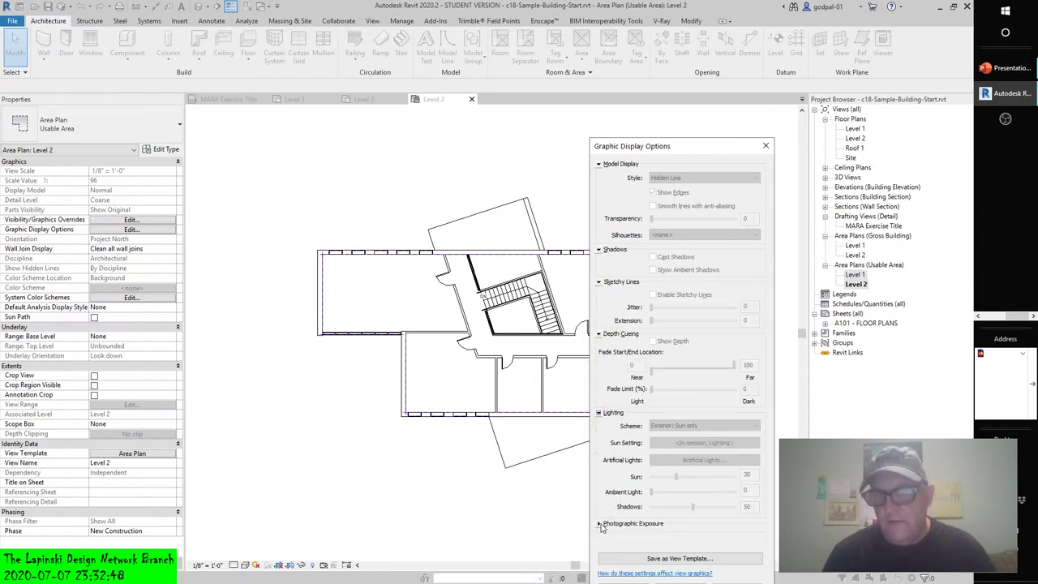
pyautogui.click(598, 523)
pyautogui.moveTo(634, 150); pyautogui.dragTo(665, 47)
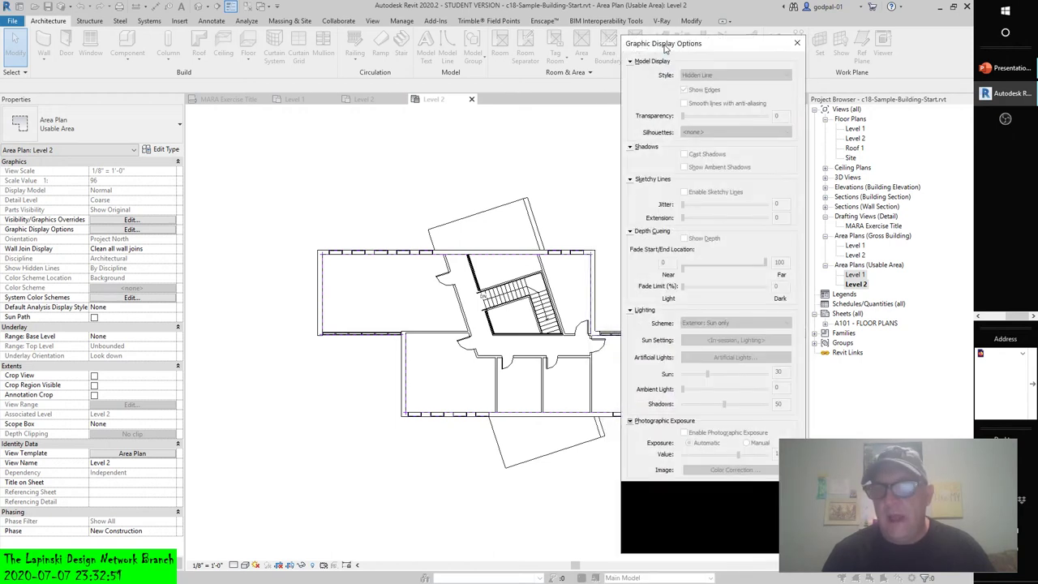
pyautogui.click(797, 43)
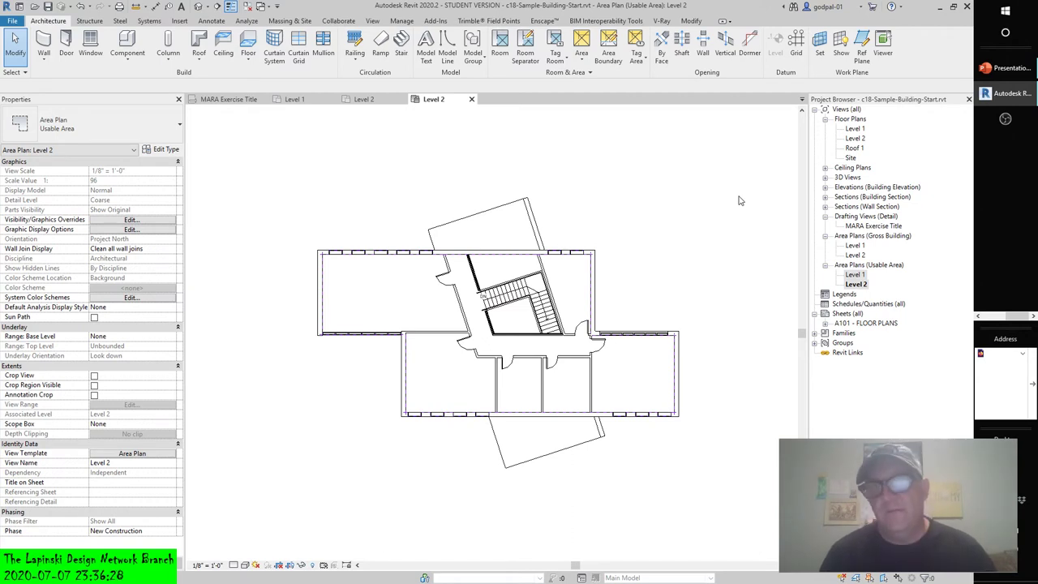
pyautogui.click(854, 130)
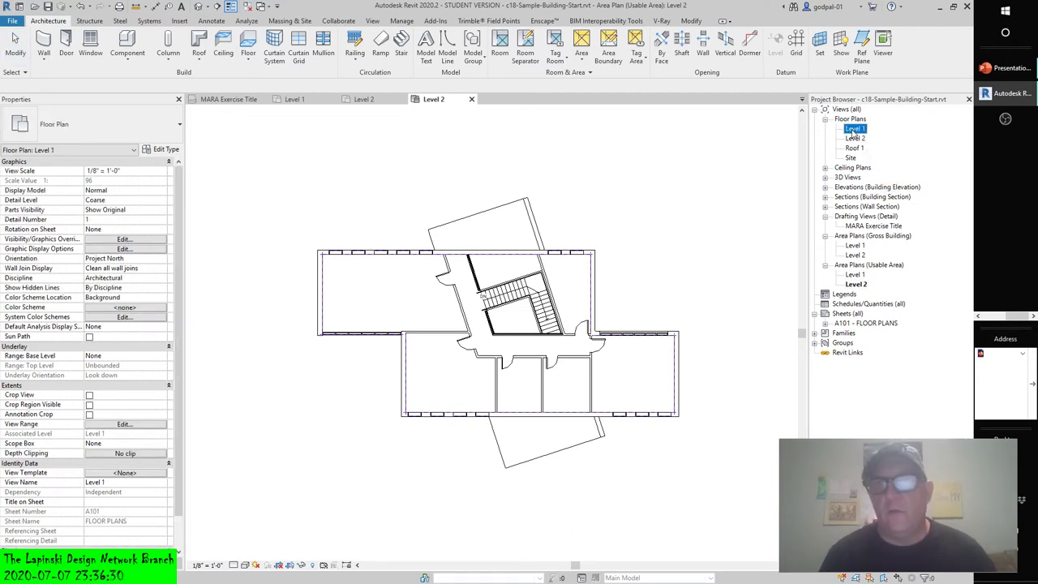
# Step: Bring up the context menu for the Level 1 floor plan
pyautogui.rightClick(853, 131)
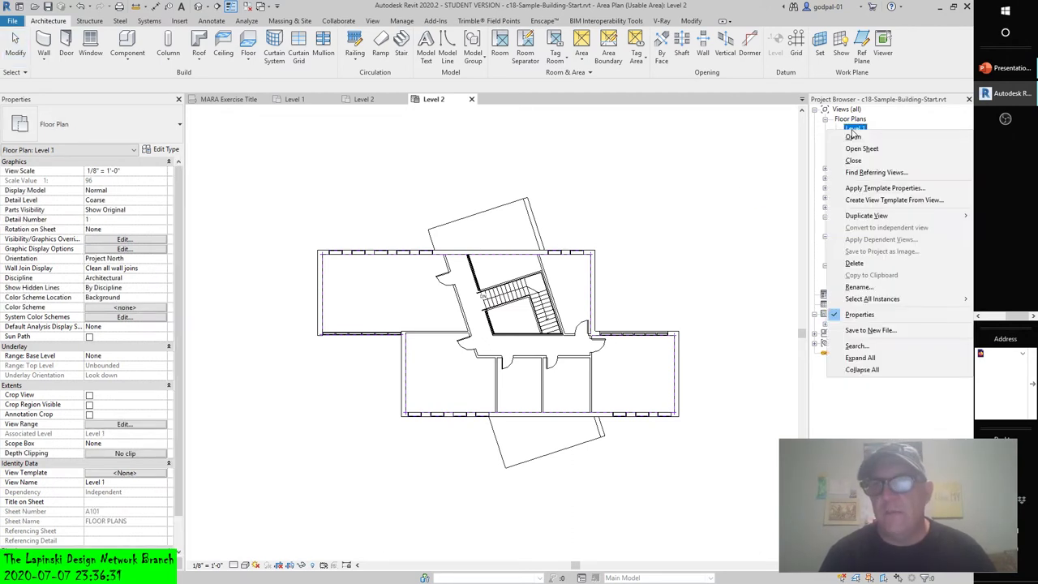
# Step: Open the view template settings for Level 1 and cancel, leaving no template applied
pyautogui.click(862, 191)
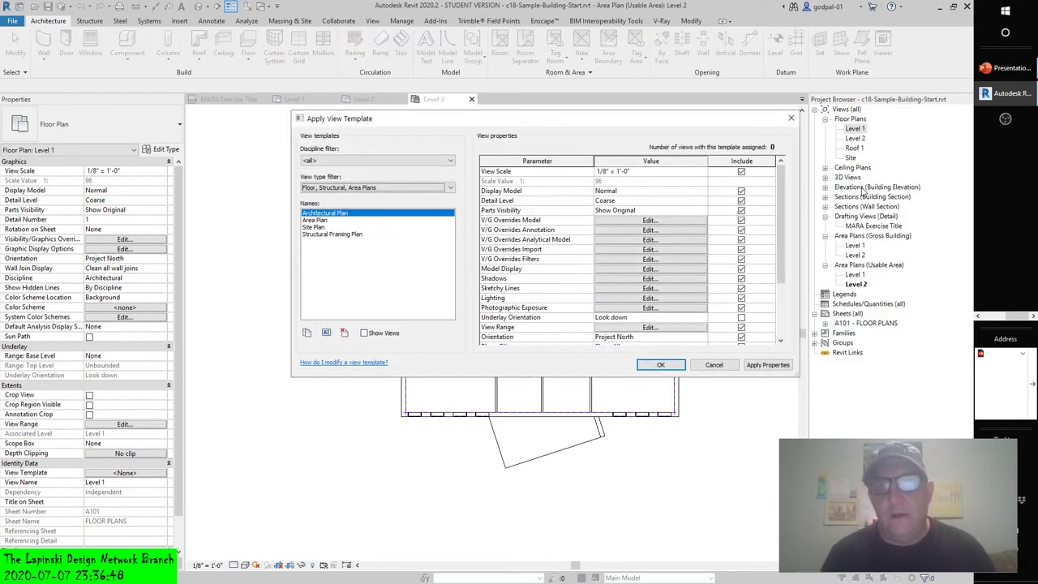
pyautogui.click(713, 365)
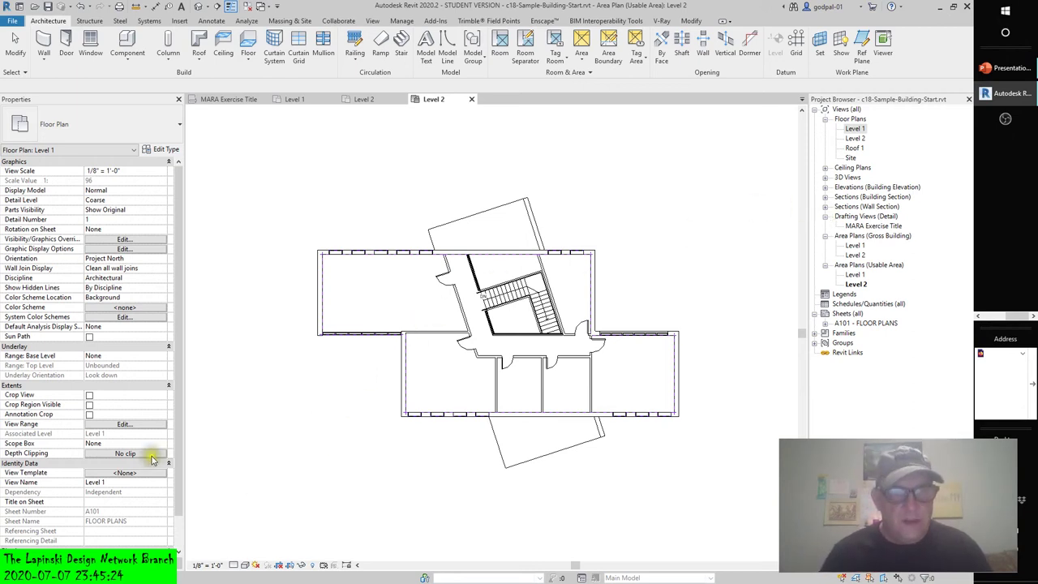
# Step: Assign the Structural Framing Plan template to Level 1, then reopen and close the template dialog
pyautogui.click(129, 474)
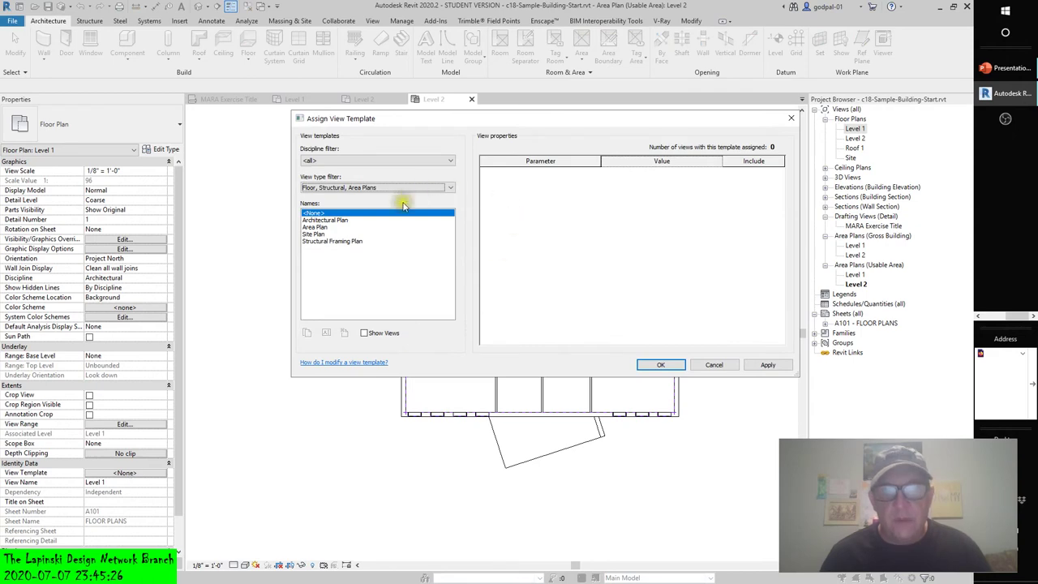
pyautogui.click(331, 241)
pyautogui.click(768, 365)
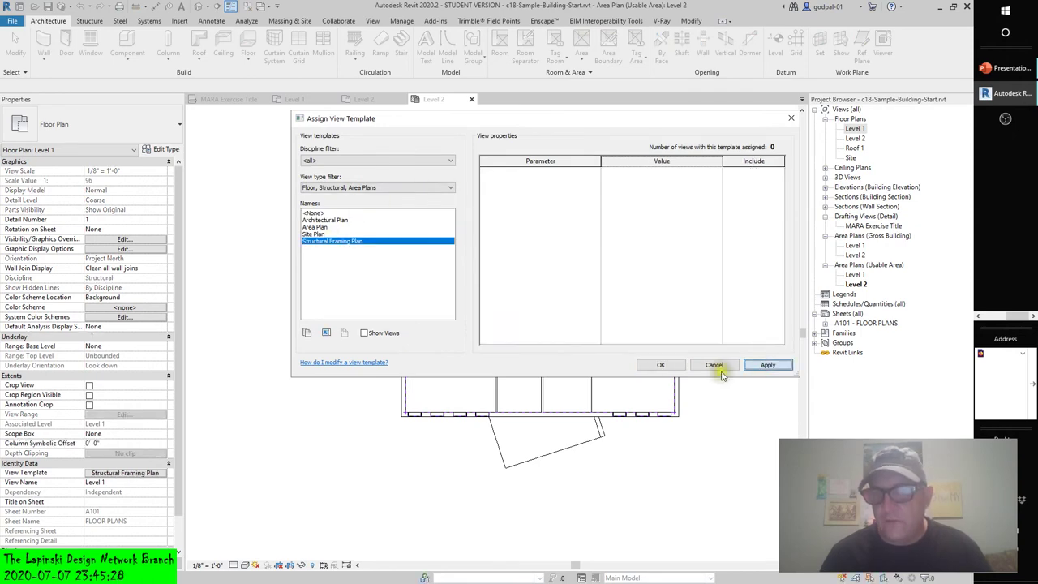
pyautogui.click(660, 365)
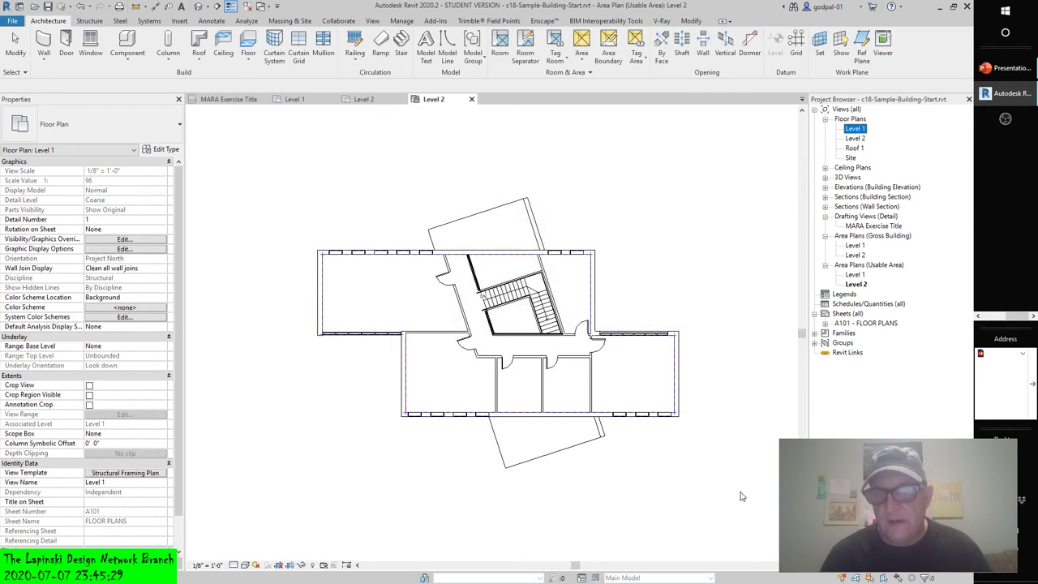
pyautogui.click(130, 473)
pyautogui.moveTo(454, 118); pyautogui.dragTo(190, 296)
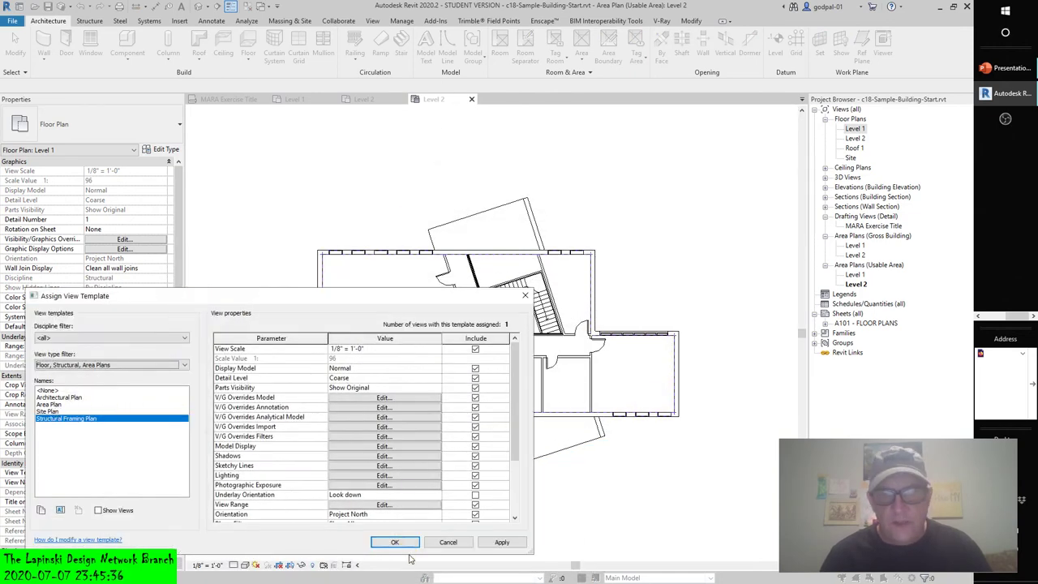
pyautogui.click(448, 541)
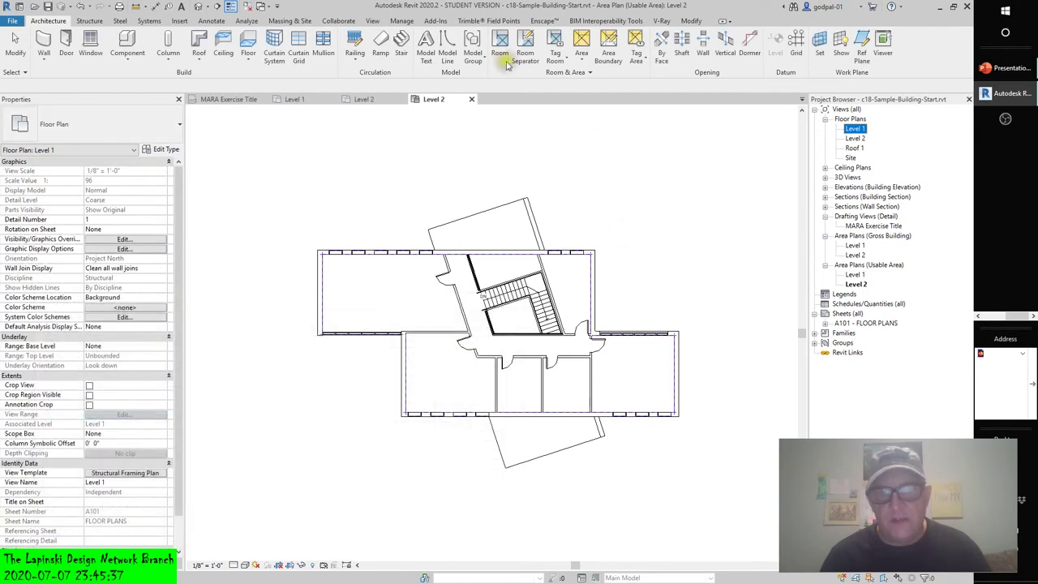
# Step: Undo three times, dismiss the save reminder without saving, redo once, and select Usable Area Level 1
pyautogui.click(79, 6)
pyautogui.click(80, 7)
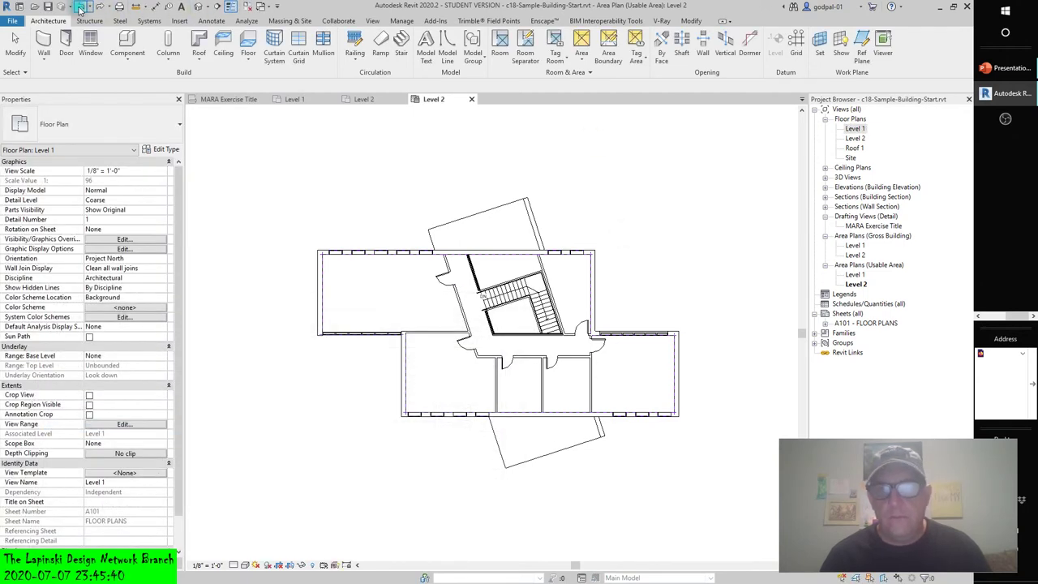
pyautogui.click(79, 7)
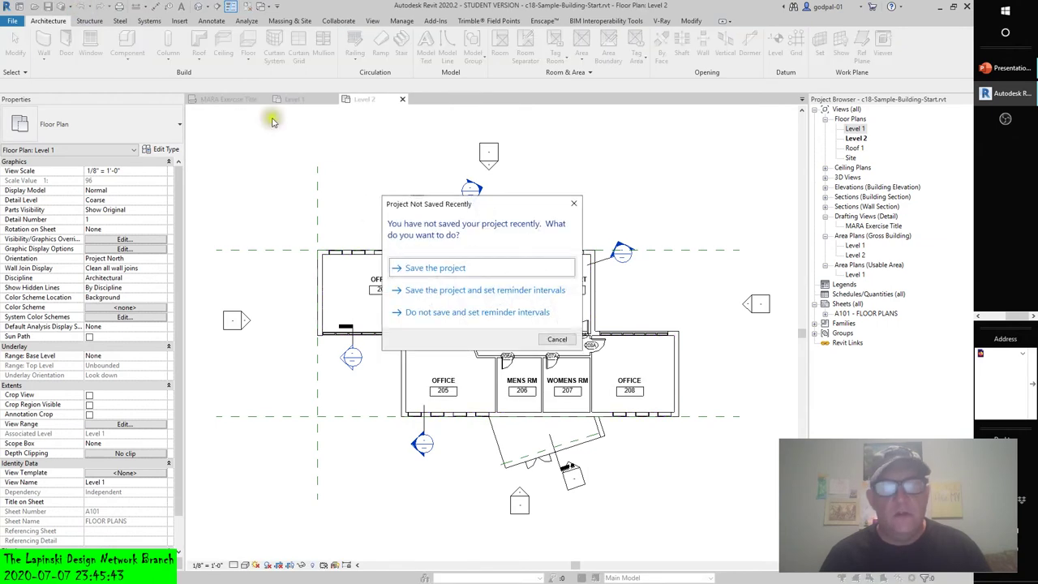
pyautogui.click(557, 339)
pyautogui.click(101, 6)
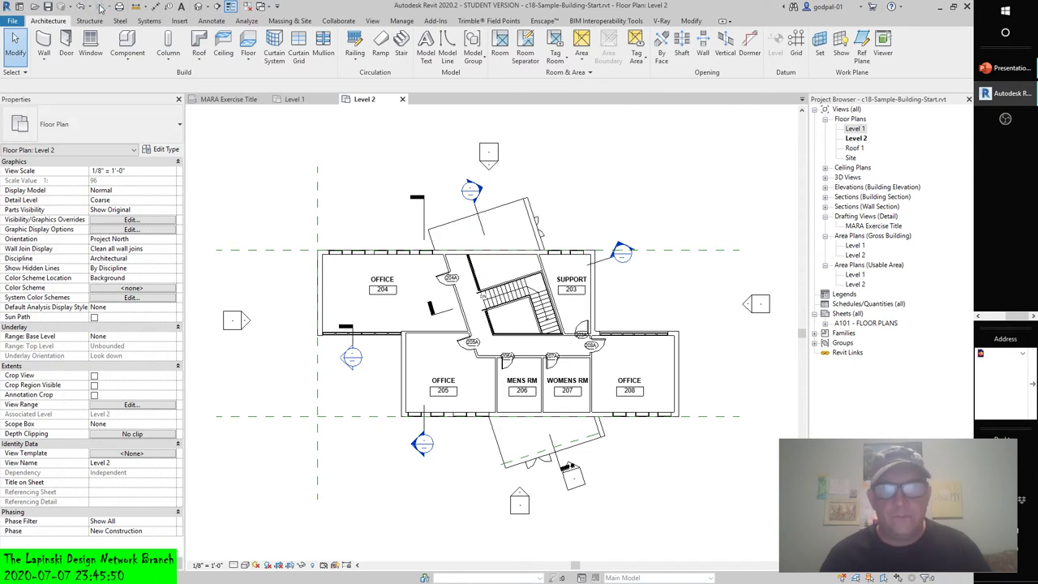
pyautogui.click(855, 274)
# Step: Apply the Area Plan template to Usable Area Levels 1 and 2, then clear the selection
pyautogui.keyDown('ctrl'); pyautogui.click(855, 283); pyautogui.keyUp('ctrl')
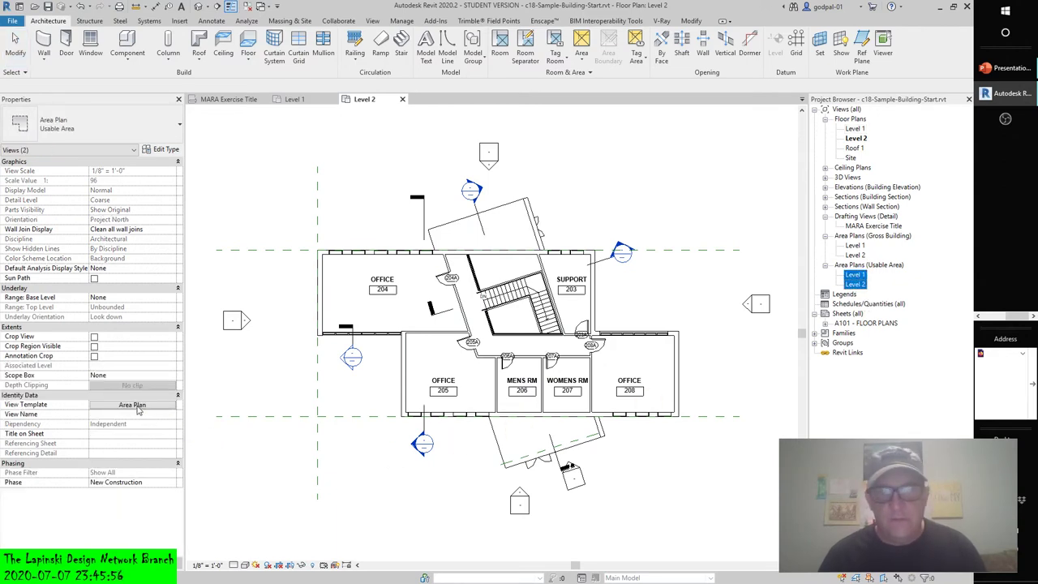
pyautogui.click(133, 404)
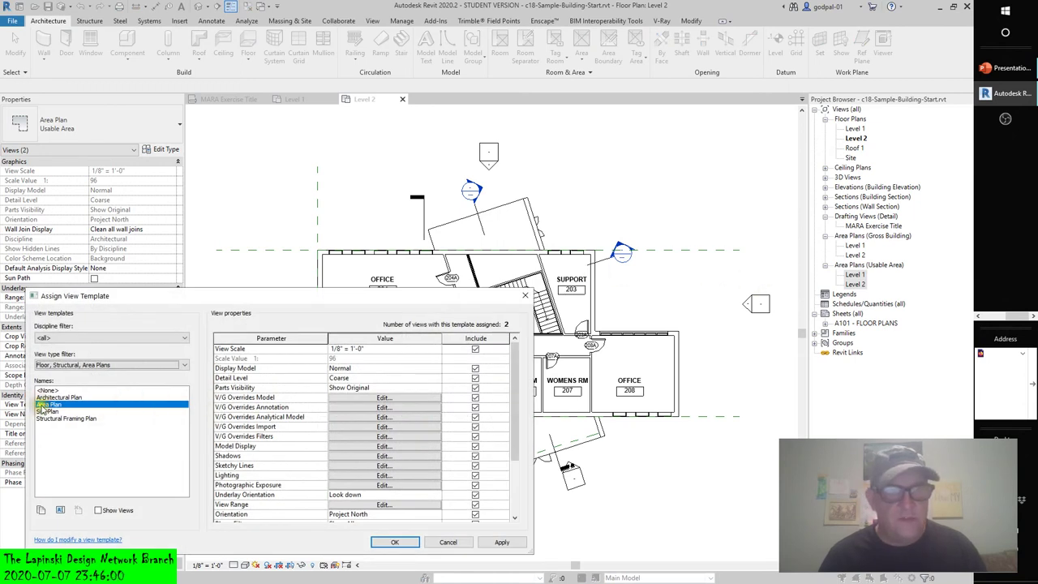
pyautogui.click(500, 542)
pyautogui.click(394, 541)
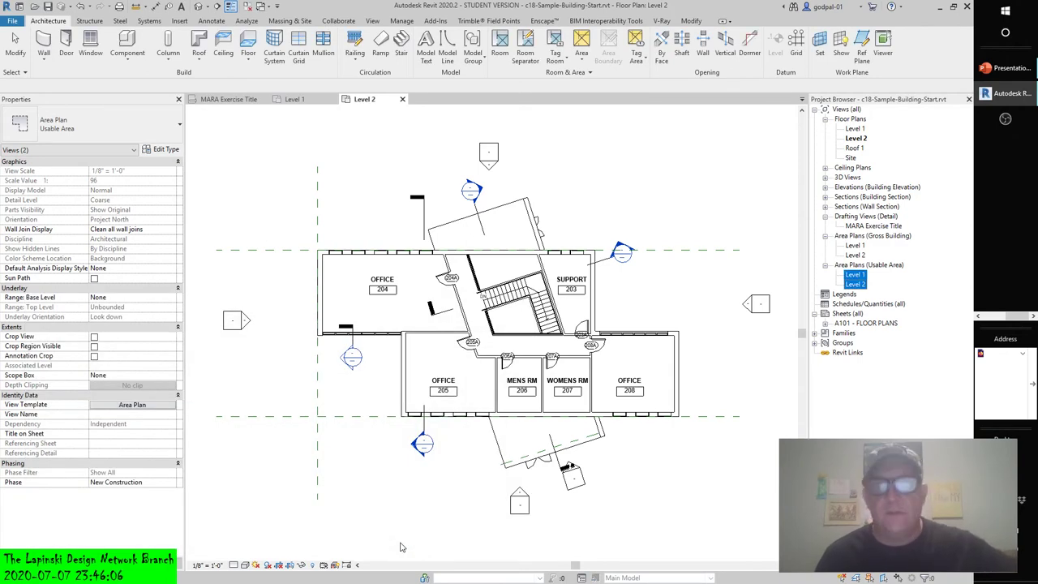
pyautogui.click(705, 202)
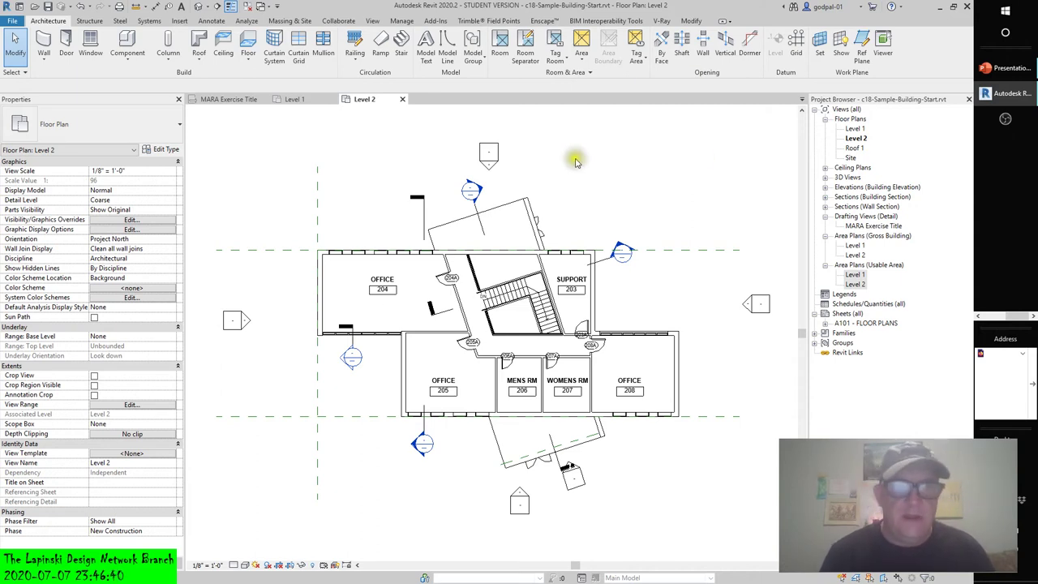
pyautogui.click(130, 452)
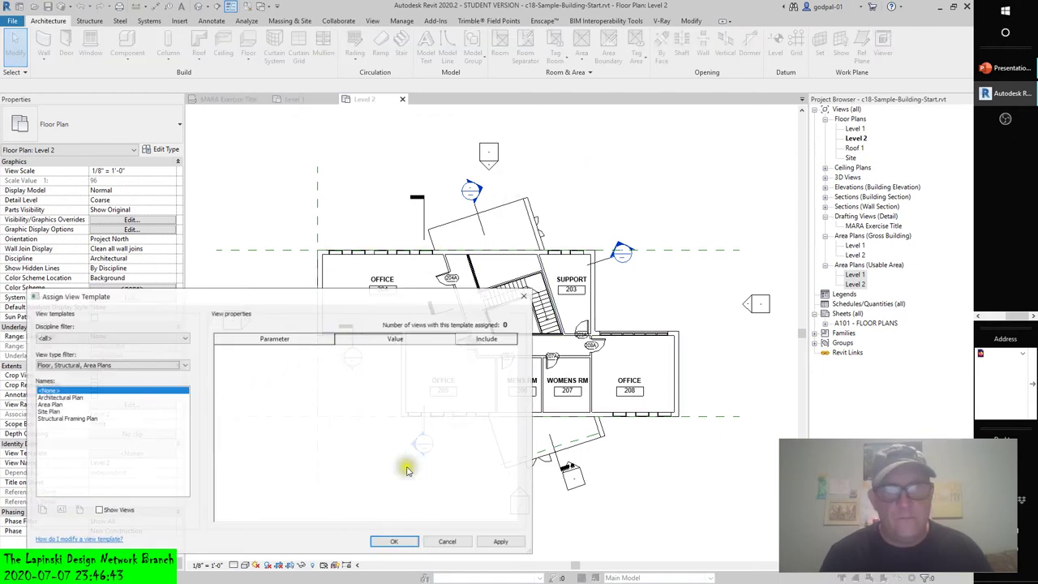
pyautogui.click(48, 404)
pyautogui.click(494, 542)
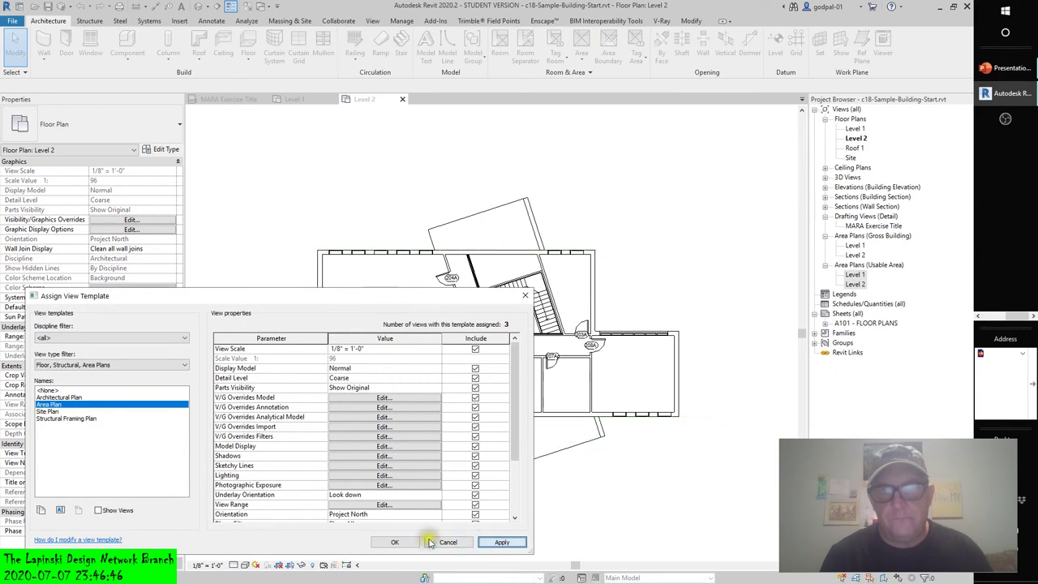
pyautogui.click(395, 541)
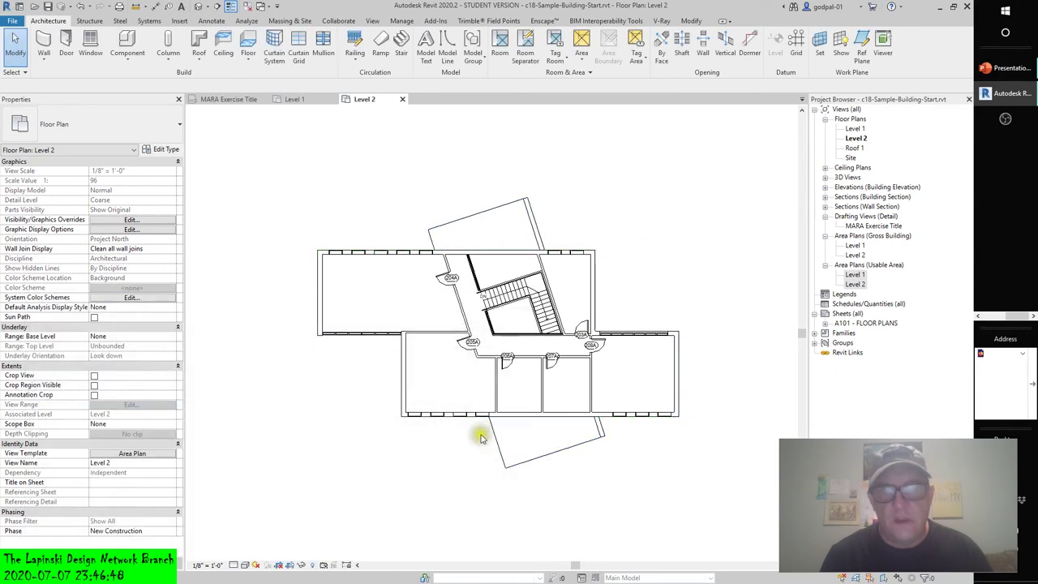
pyautogui.scroll(2, 475, 432)
pyautogui.scroll(2, 493, 438)
pyautogui.moveTo(523, 464); pyautogui.dragTo(522, 468, button='middle')
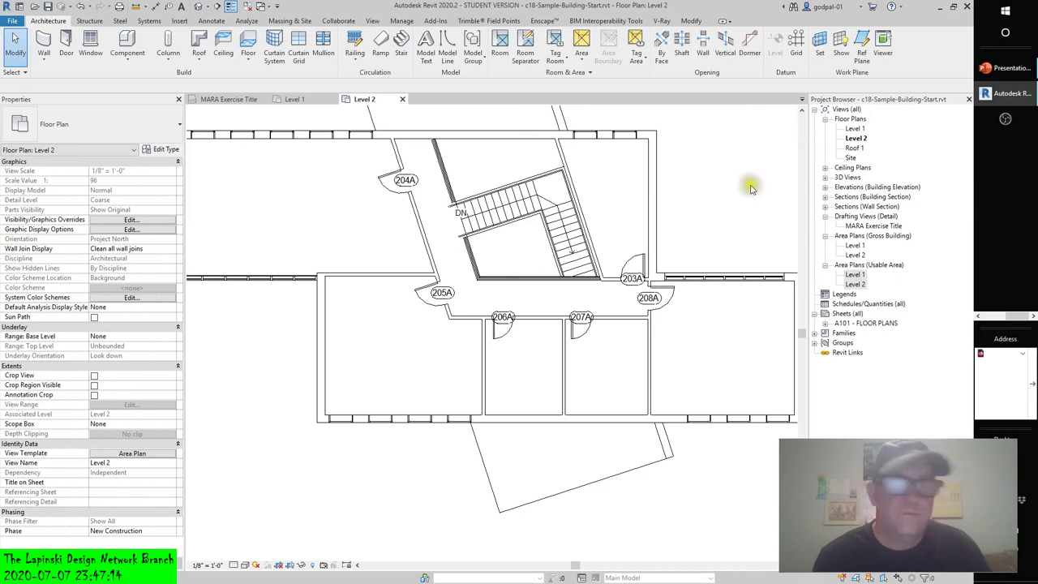
pyautogui.click(857, 275)
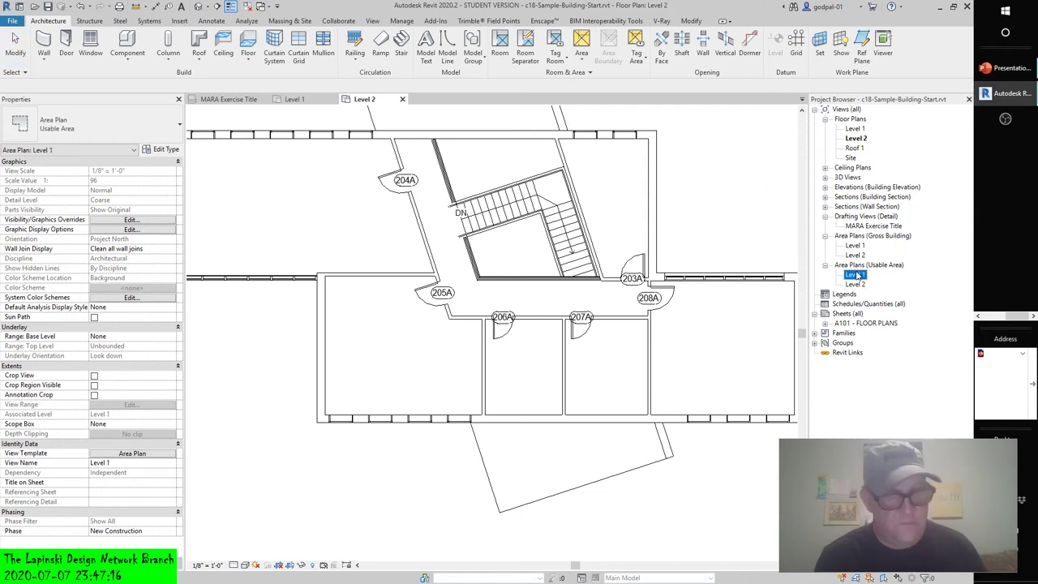
# Step: Apply the Area Plan template's properties to both Usable Area plans from the context menu
pyautogui.keyDown('ctrl'); pyautogui.click(856, 285); pyautogui.keyUp('ctrl')
pyautogui.rightClick(855, 288)
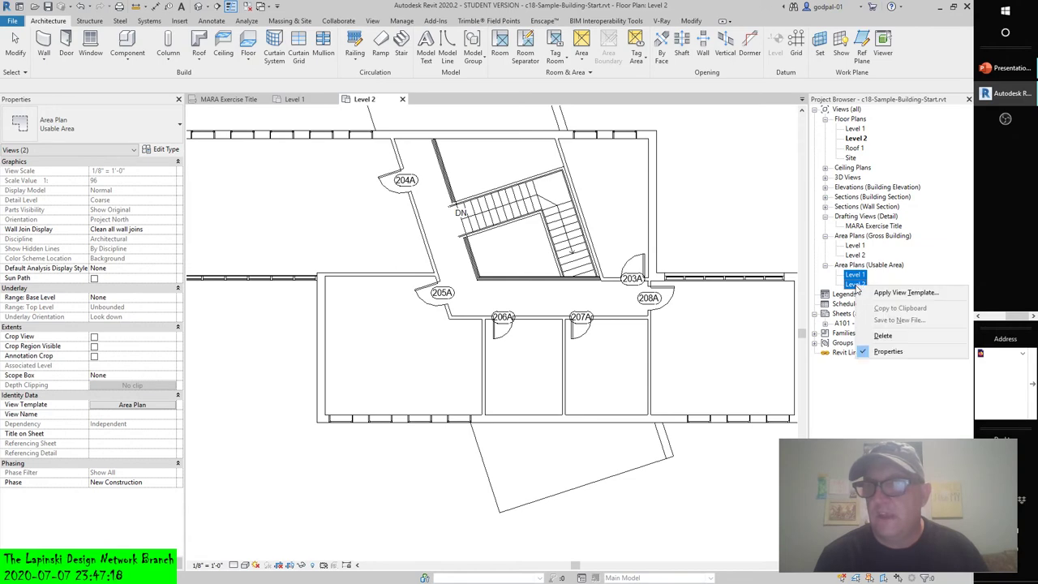
pyautogui.click(888, 294)
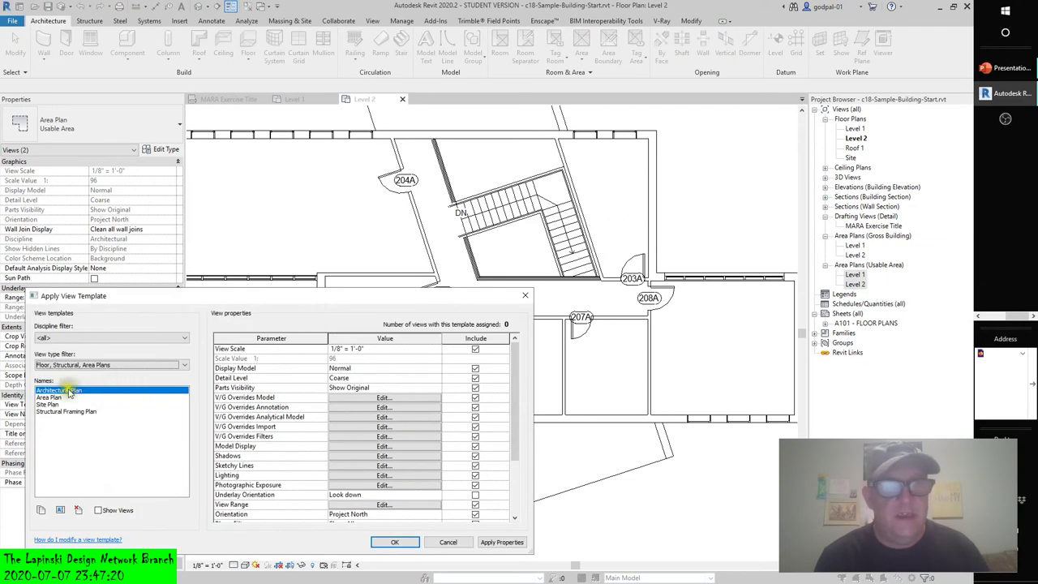
pyautogui.click(44, 396)
pyautogui.click(517, 543)
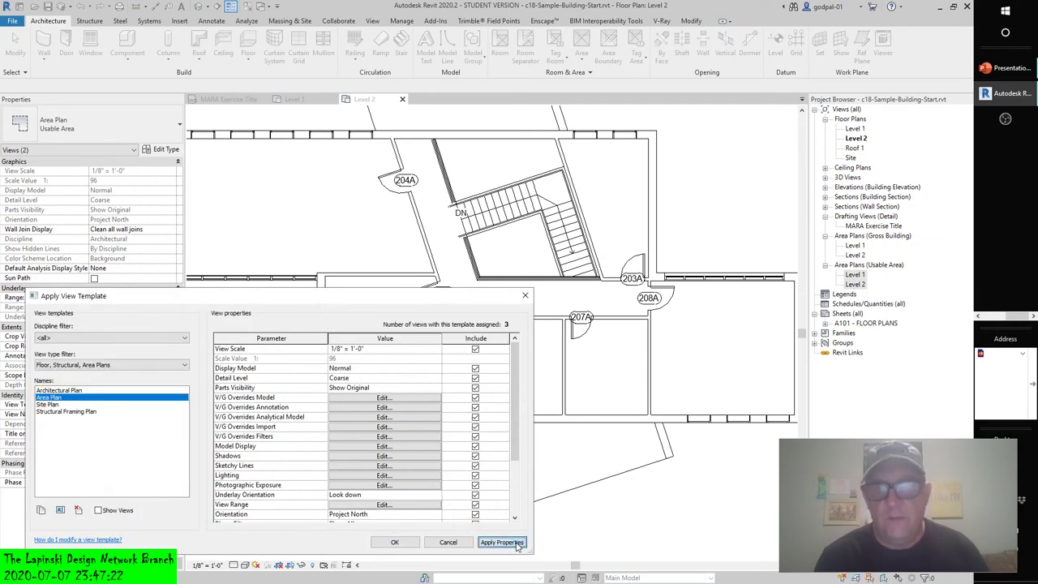
pyautogui.click(395, 541)
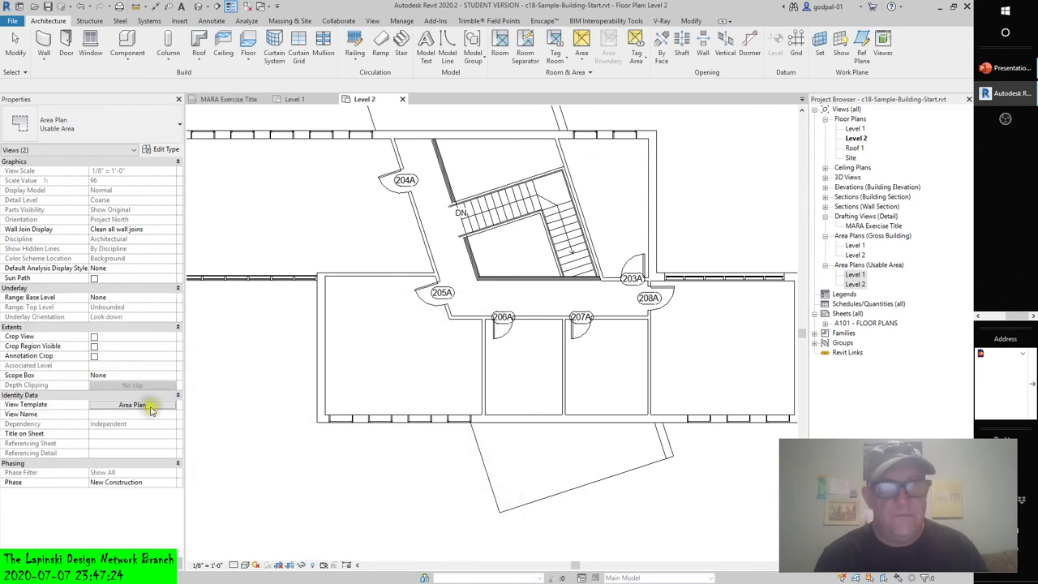
# Step: Confirm Area Plan as the view template for the Level 2 floor plan in Properties
pyautogui.scroll(-2, 368, 370)
pyautogui.click(368, 371)
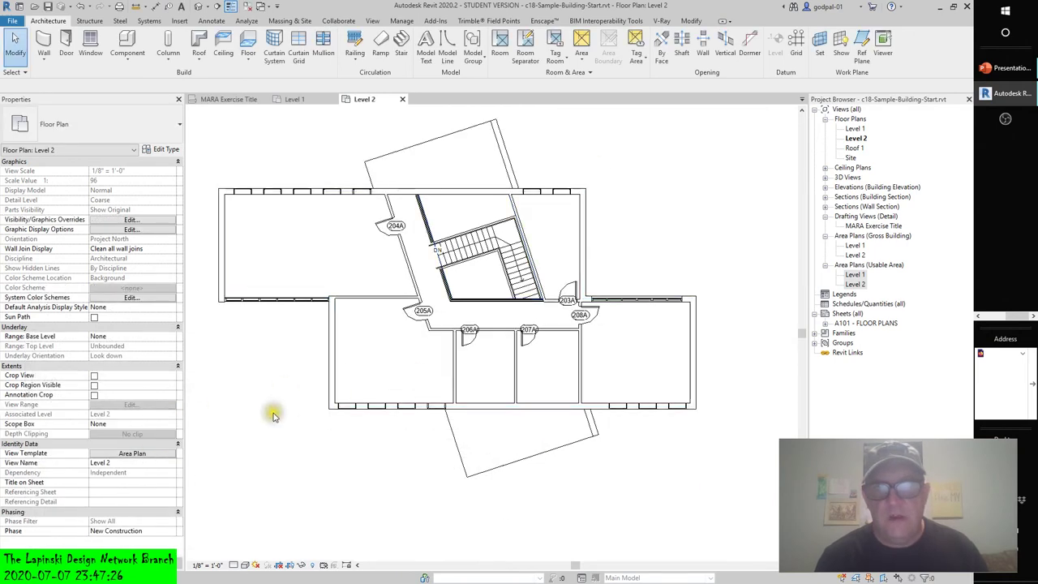
pyautogui.click(143, 456)
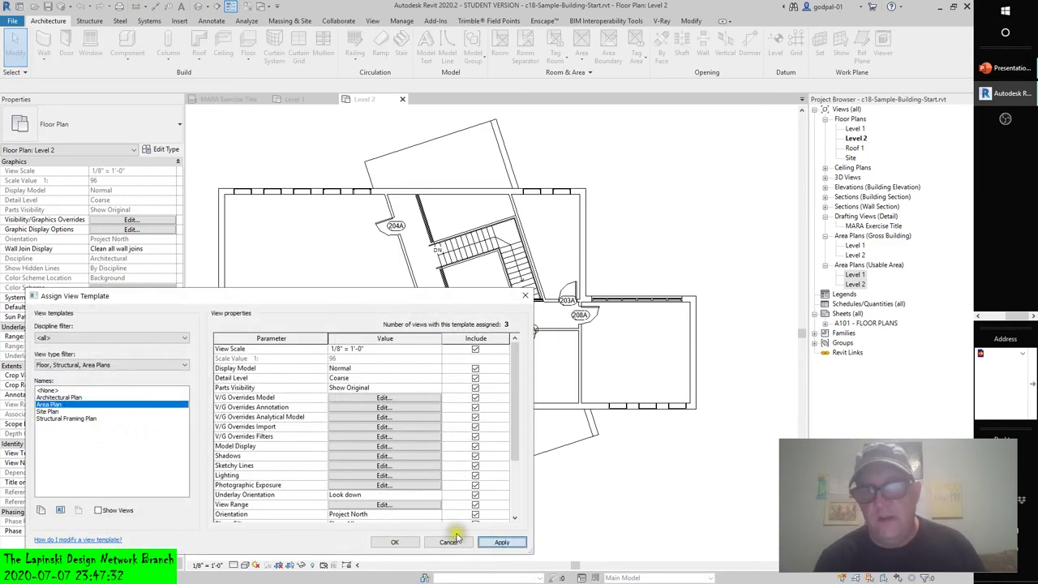
pyautogui.click(395, 541)
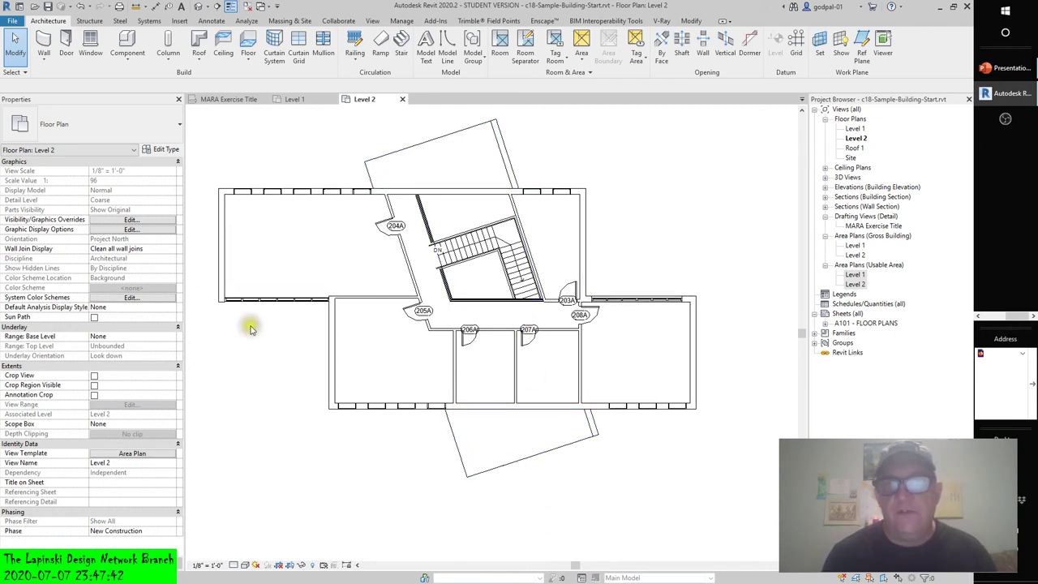
pyautogui.scroll(2, 267, 336)
pyautogui.scroll(3, 273, 283)
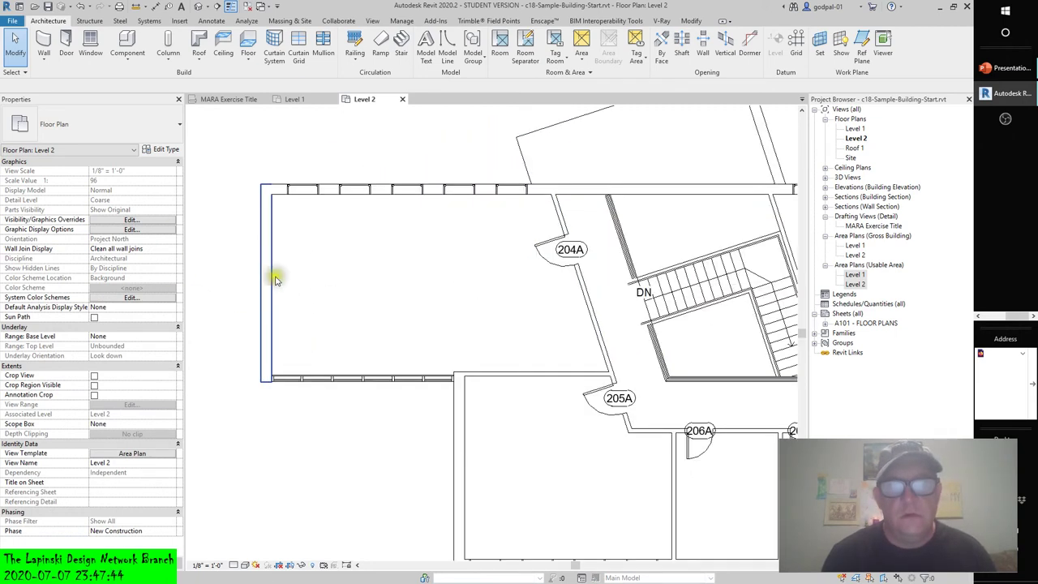
pyautogui.press('Tab')
pyautogui.click(324, 275)
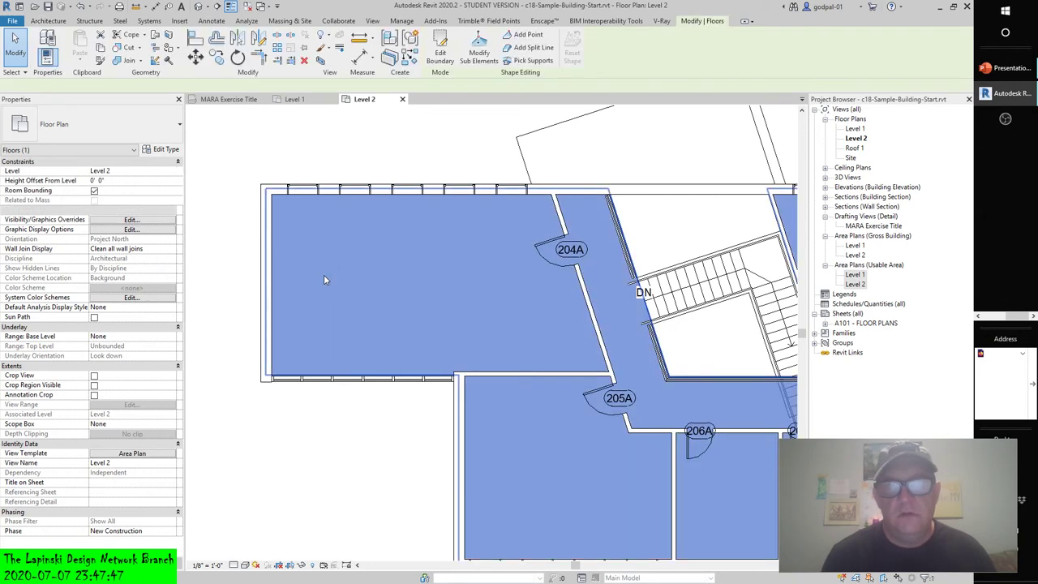
pyautogui.scroll(1, 319, 456)
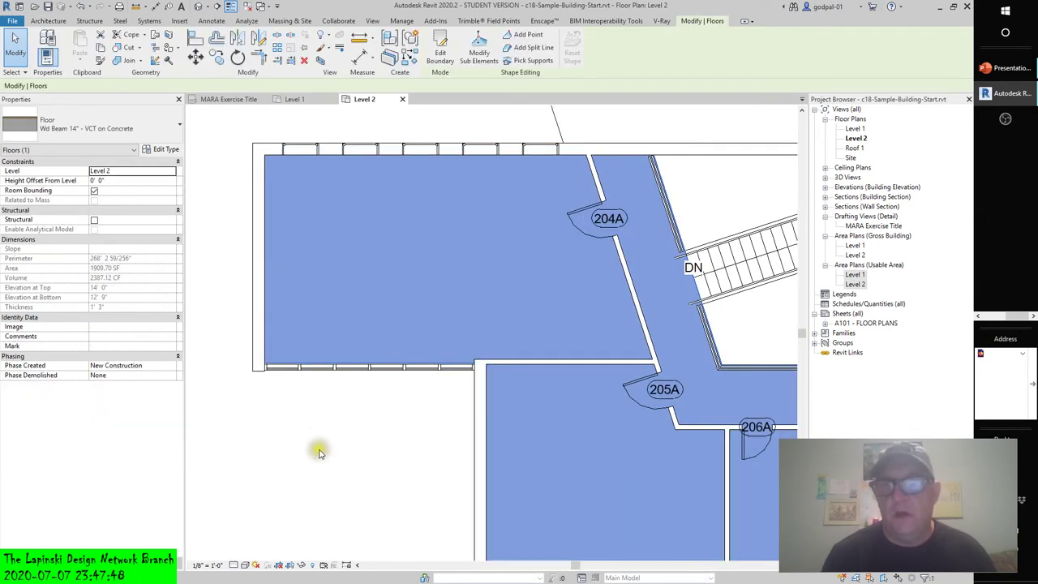
pyautogui.scroll(-3, 319, 450)
pyautogui.click(748, 174)
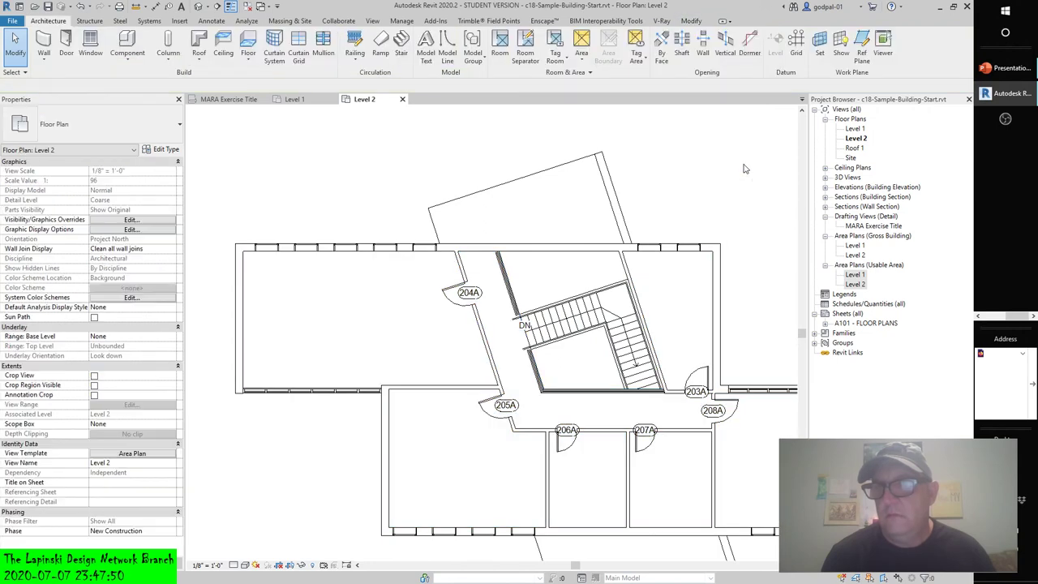
pyautogui.moveTo(747, 173); pyautogui.dragTo(728, 145, button='middle')
pyautogui.scroll(-2, 726, 147)
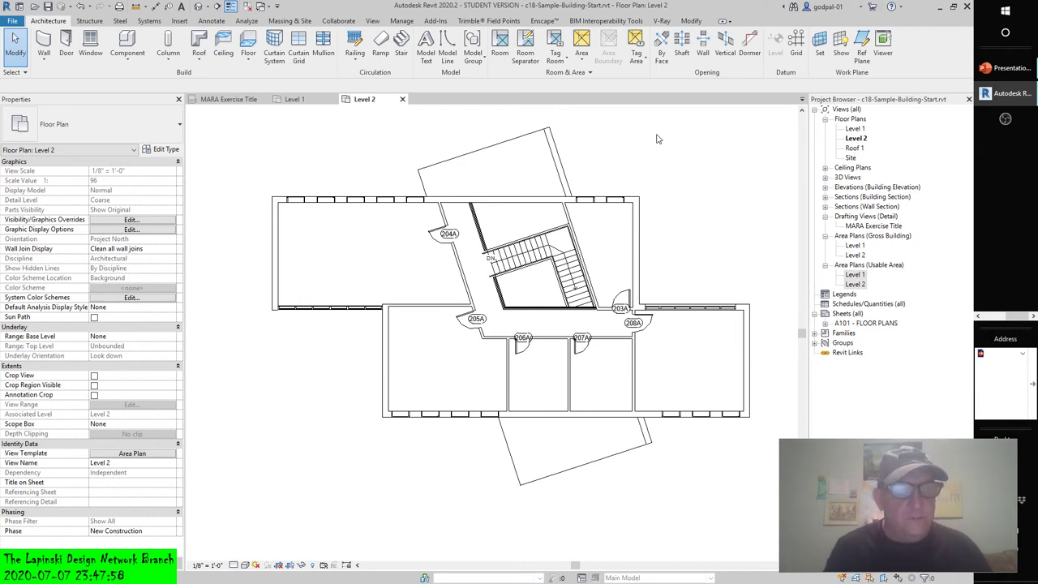
# Step: Open the Level 2 Usable Area plan and zoom to fit the whole plan
pyautogui.click(854, 275)
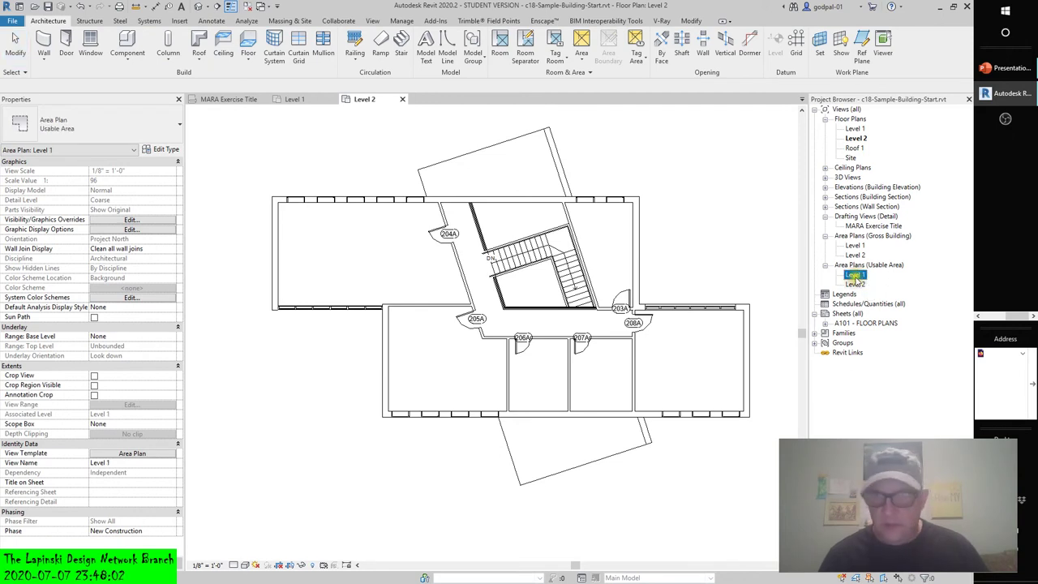
pyautogui.click(856, 284)
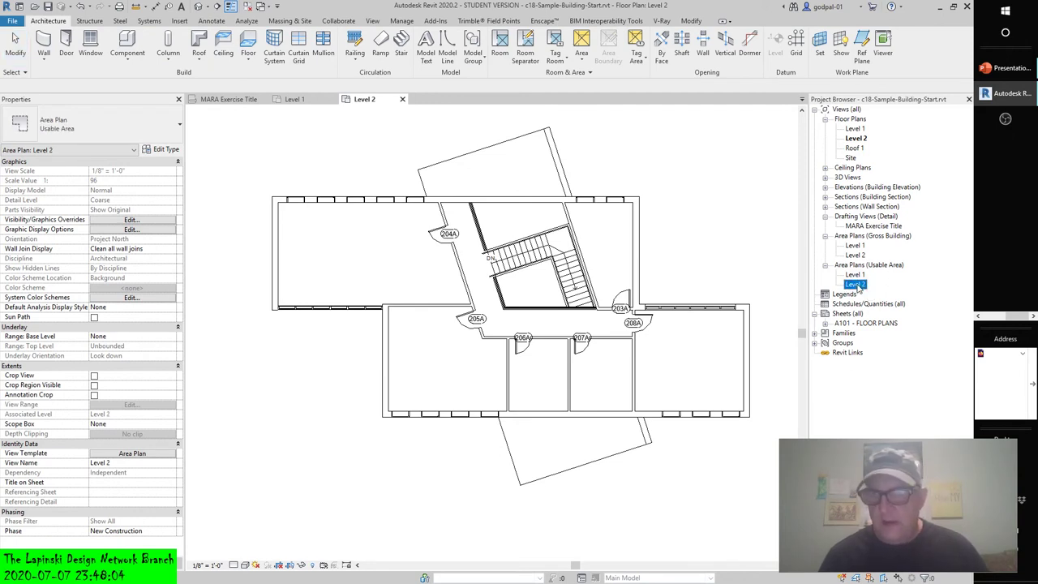
pyautogui.doubleClick(856, 284)
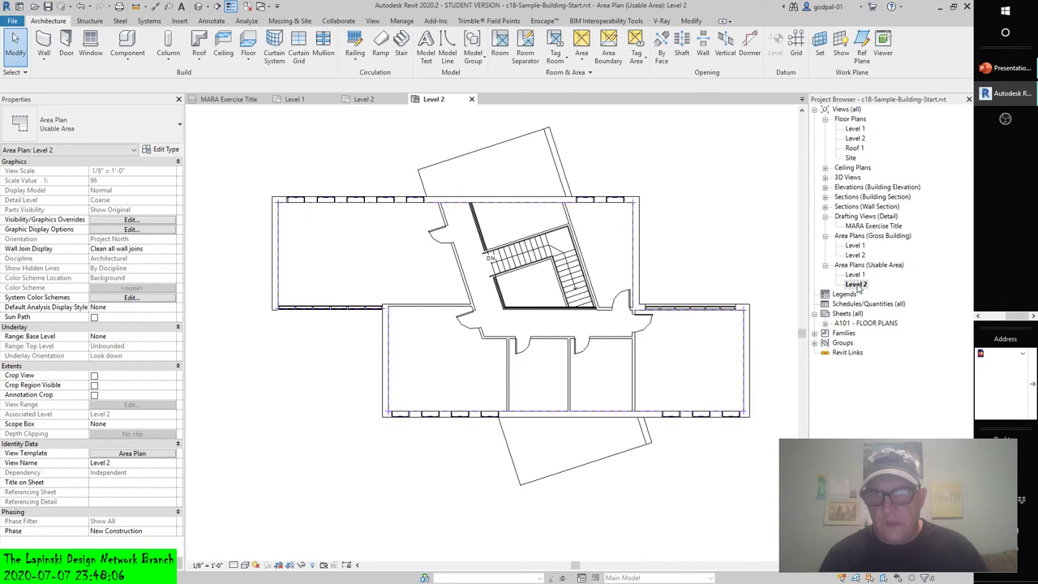
pyautogui.scroll(3, 312, 184)
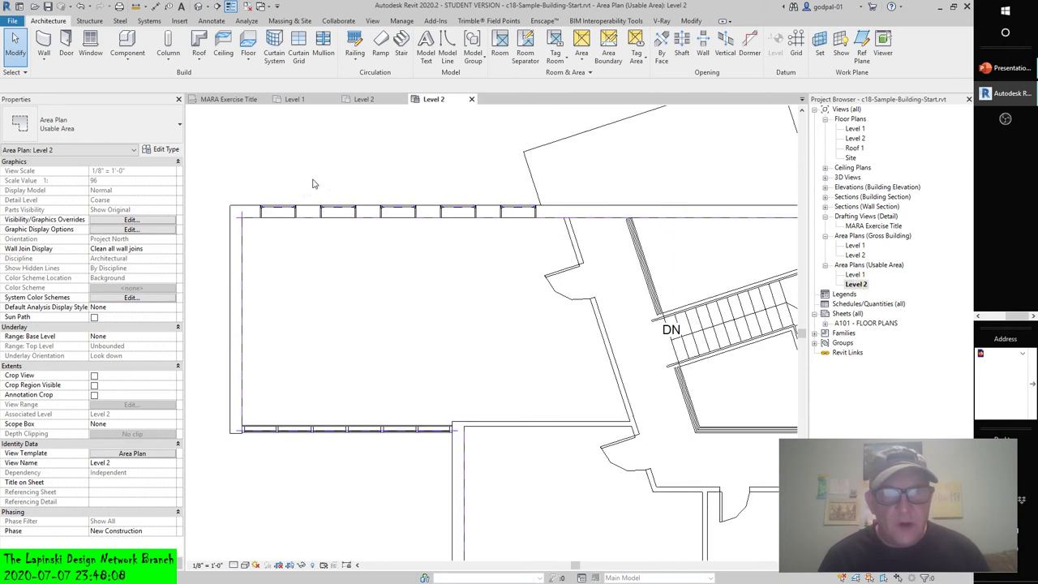
pyautogui.scroll(2, 312, 184)
pyautogui.scroll(2, 463, 203)
pyautogui.scroll(2, 371, 266)
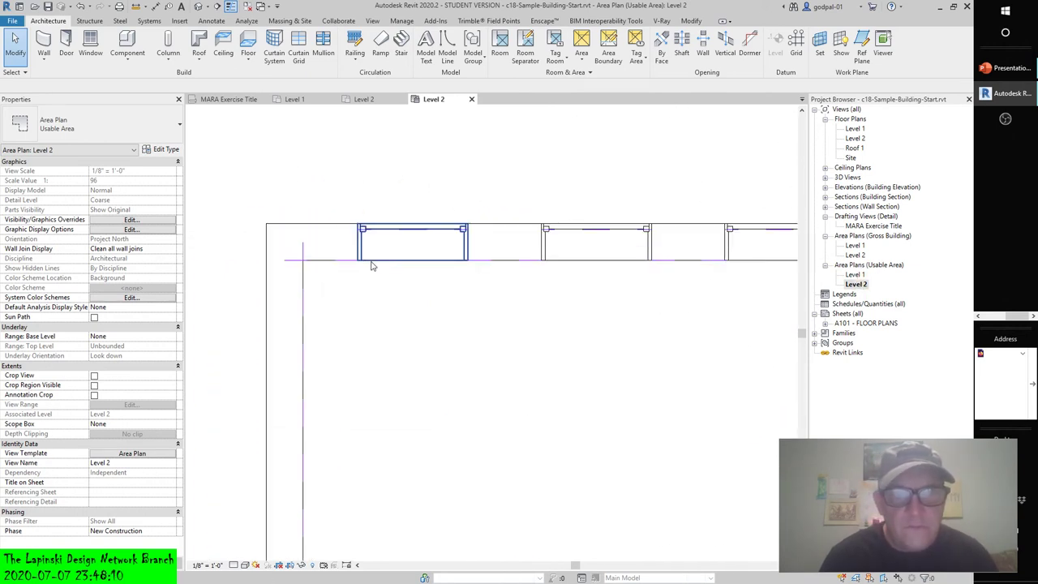
pyautogui.scroll(5, 305, 283)
pyautogui.moveTo(301, 220); pyautogui.dragTo(490, 268, button='middle')
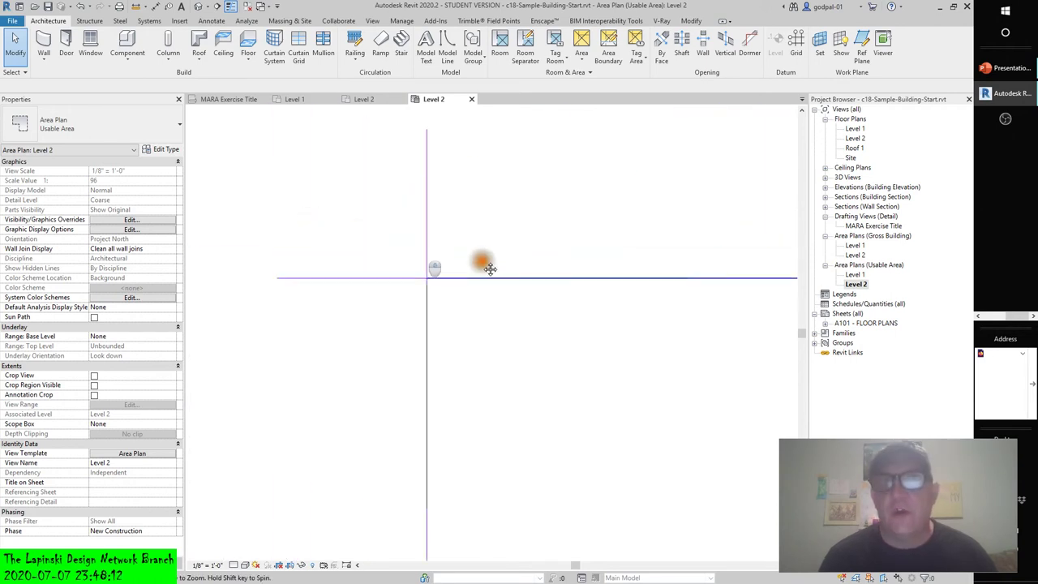
pyautogui.middleClick(527, 225)
pyautogui.middleClick(527, 224)
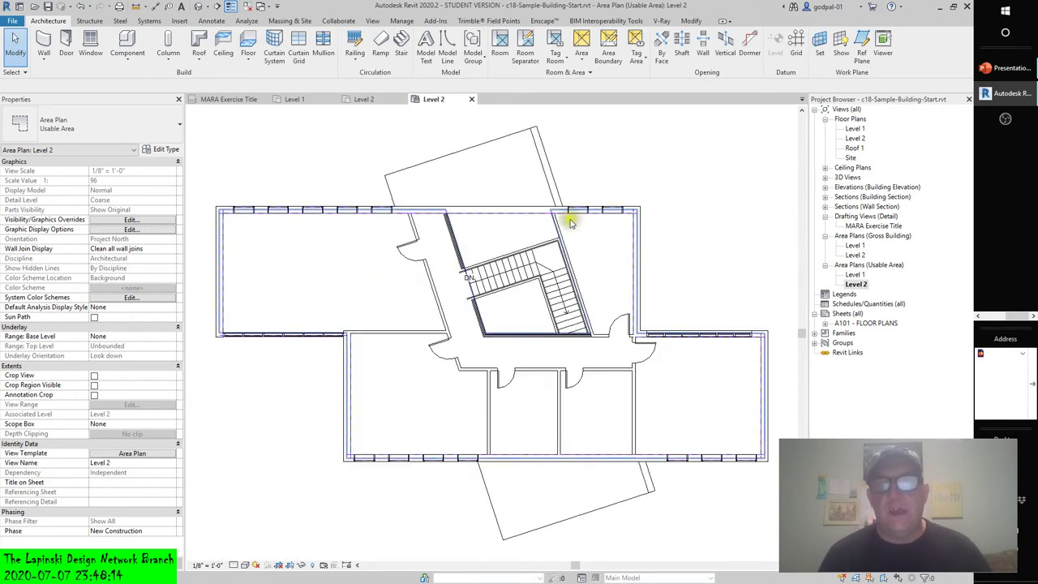
# Step: Switch to the View ribbon tab and use its display commands
pyautogui.click(401, 21)
pyautogui.click(372, 21)
pyautogui.click(161, 53)
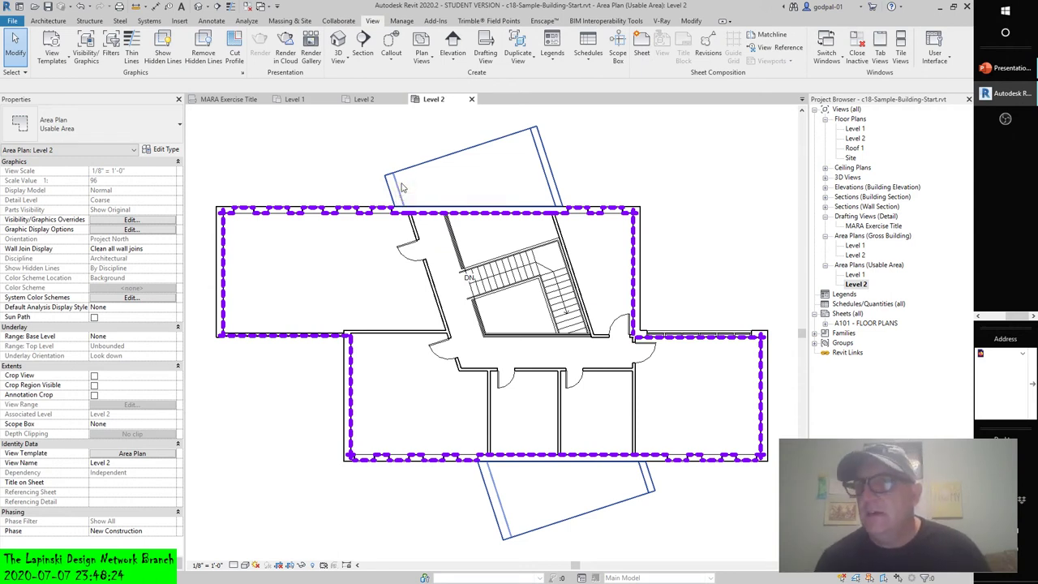
pyautogui.click(991, 317)
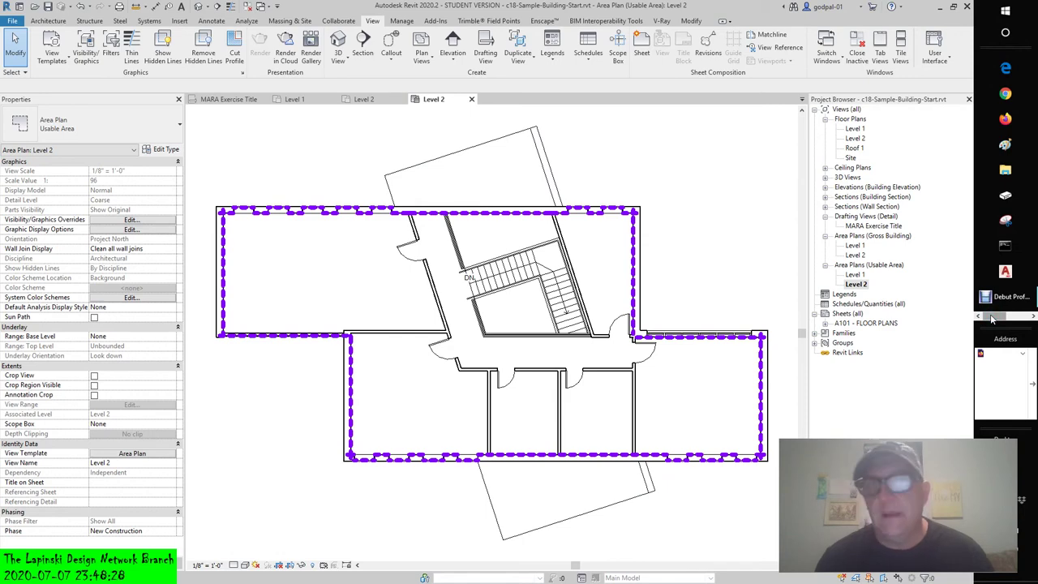
pyautogui.moveTo(991, 317); pyautogui.dragTo(1025, 318)
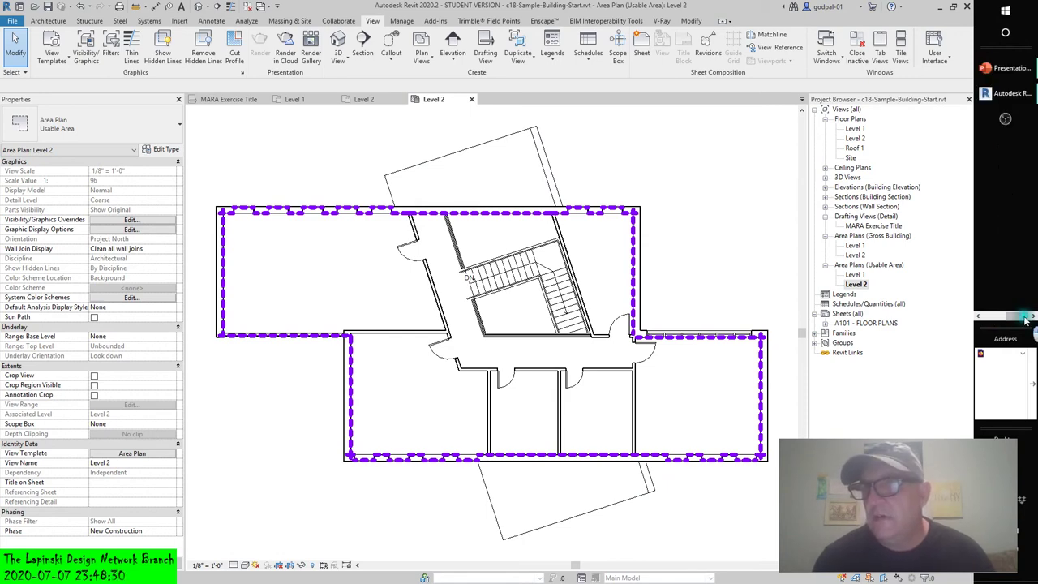
pyautogui.doubleClick(854, 275)
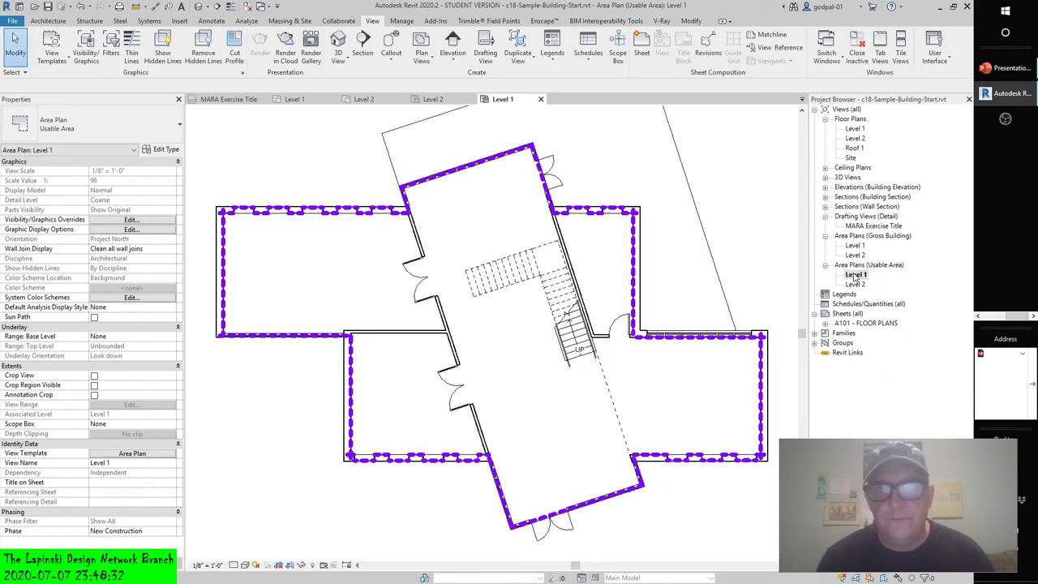
pyautogui.scroll(1, 673, 199)
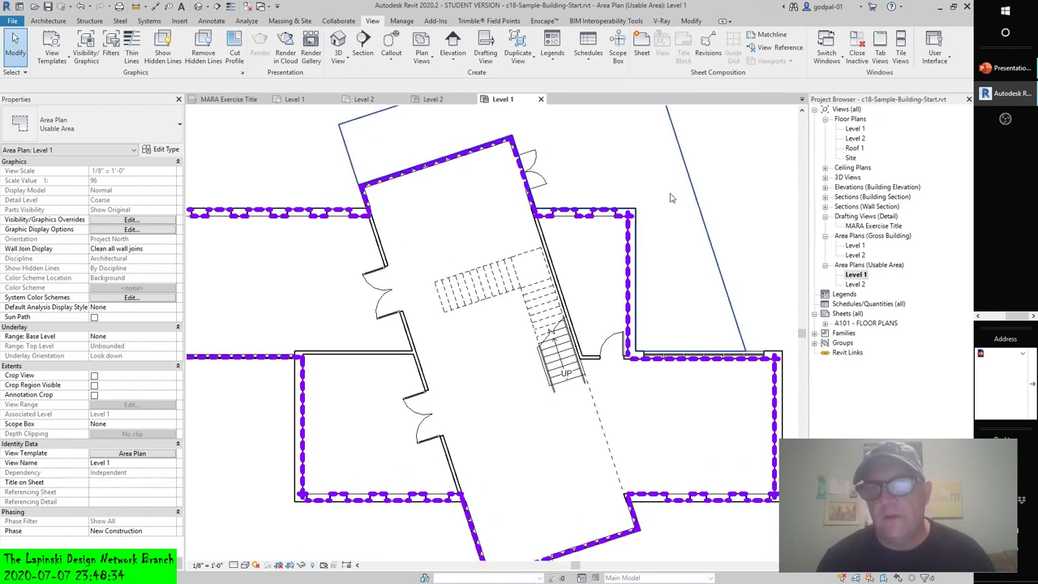
pyautogui.scroll(-1, 670, 198)
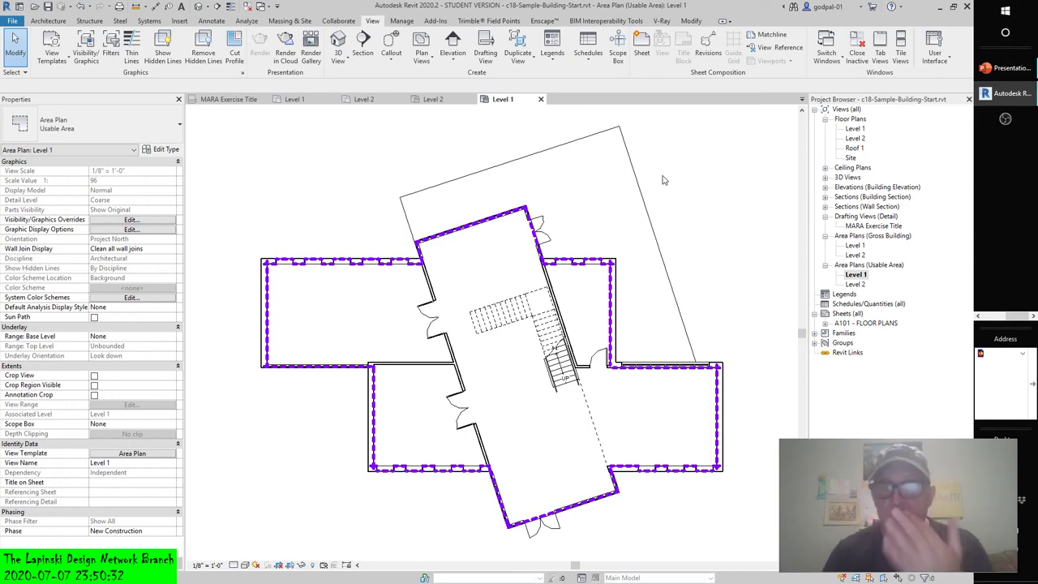
pyautogui.scroll(3, 593, 235)
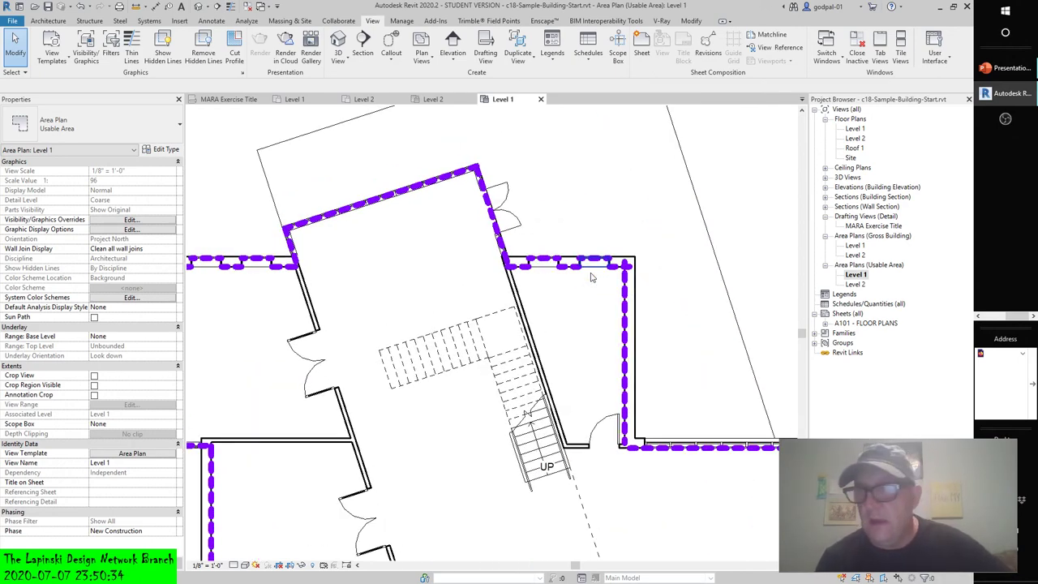
pyautogui.scroll(4, 591, 277)
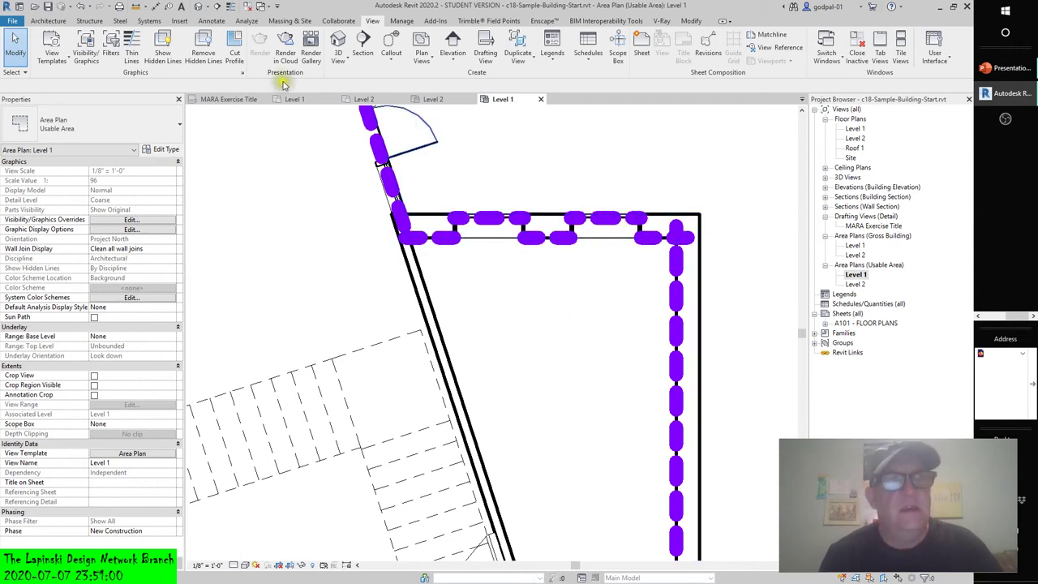
# Step: Toggle Thin Lines on and off, zooming in to check the Level 1 boundary against the walls
pyautogui.click(130, 44)
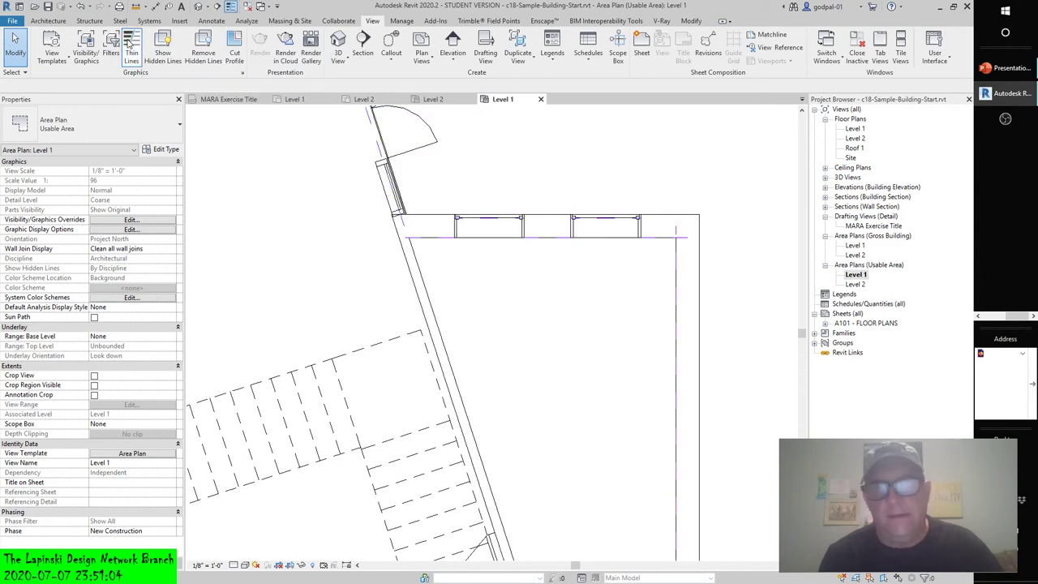
pyautogui.click(129, 45)
pyautogui.scroll(2, 661, 219)
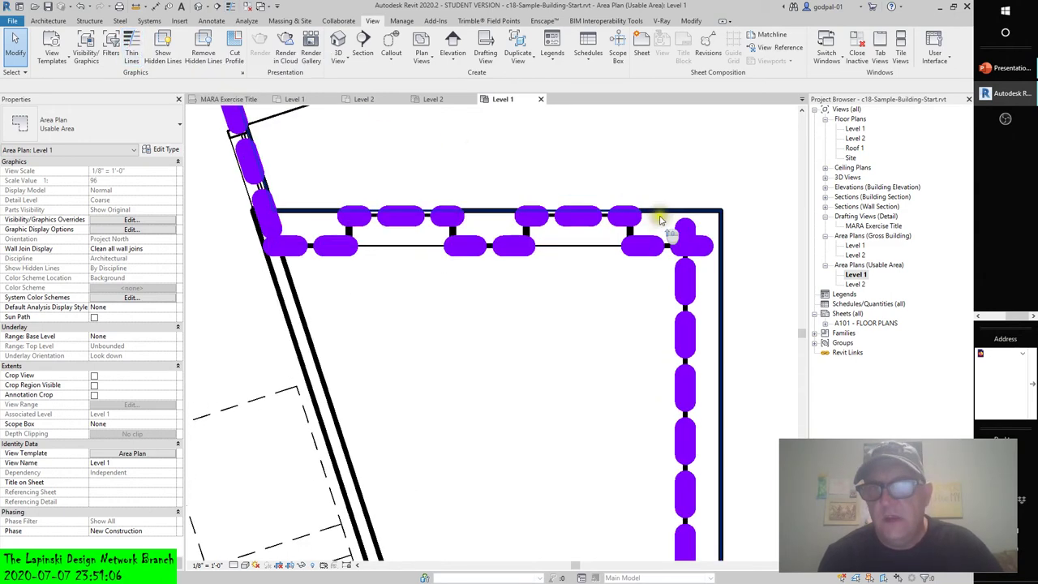
pyautogui.scroll(4, 661, 219)
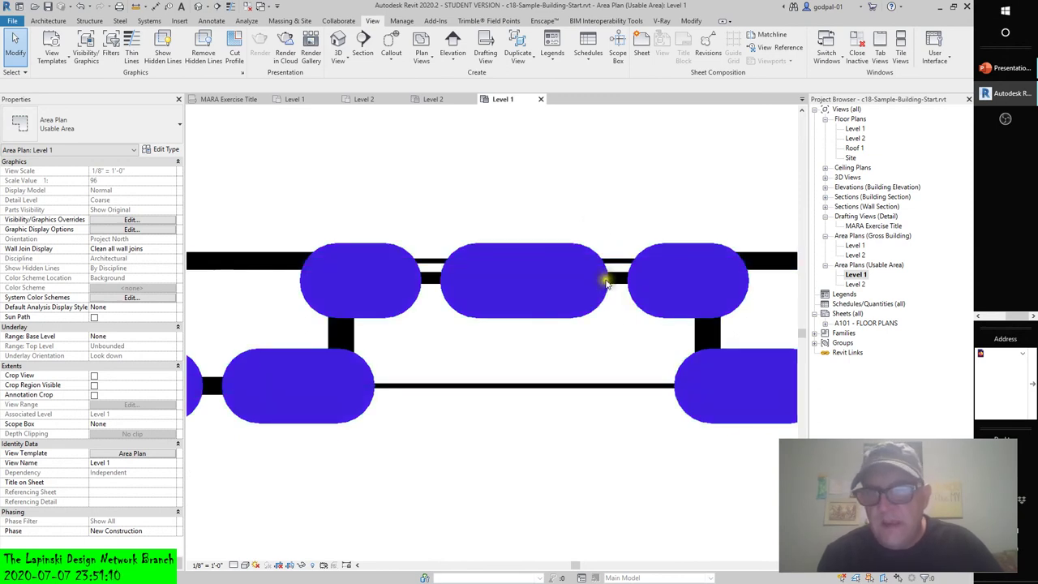
pyautogui.scroll(-4, 332, 315)
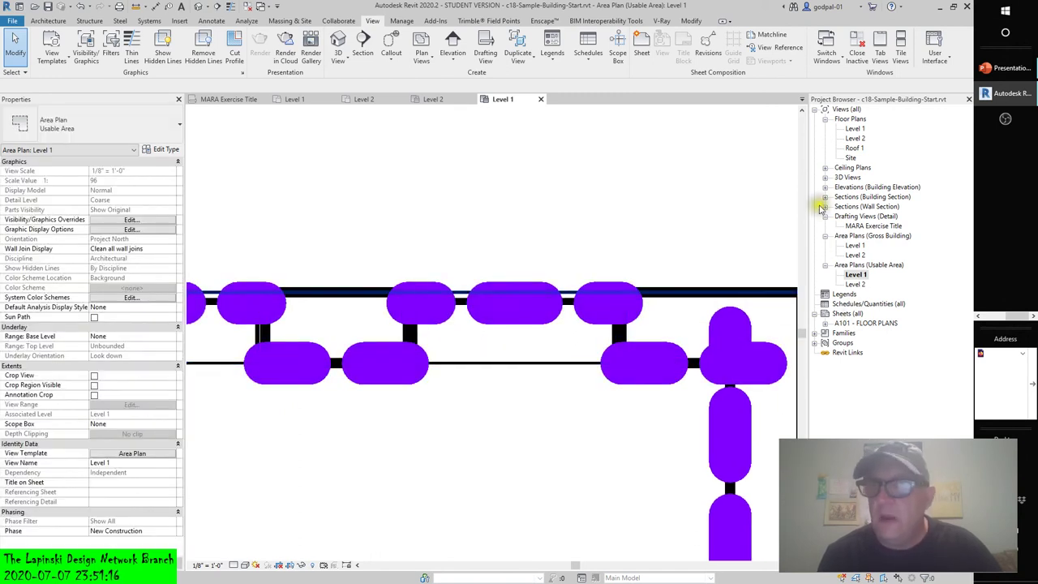
# Step: Open the Level 1 Gross Building area plan
pyautogui.click(857, 245)
pyautogui.doubleClick(857, 245)
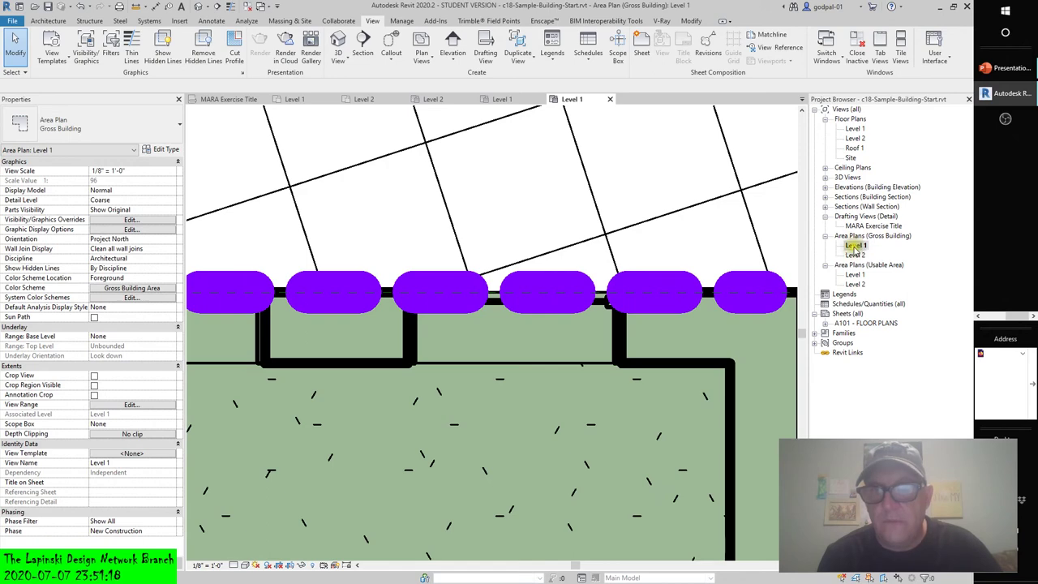
pyautogui.scroll(4, 570, 299)
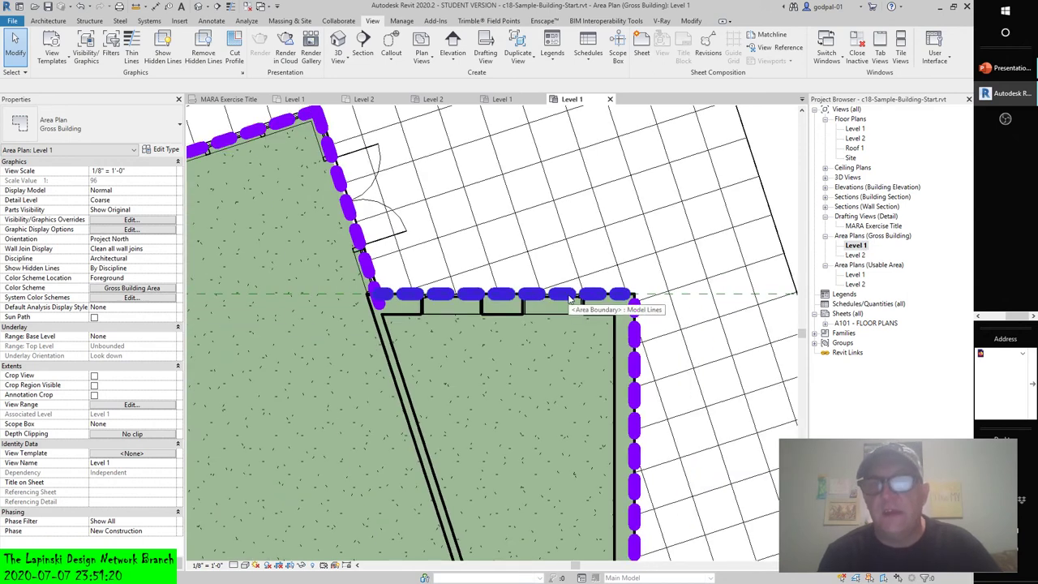
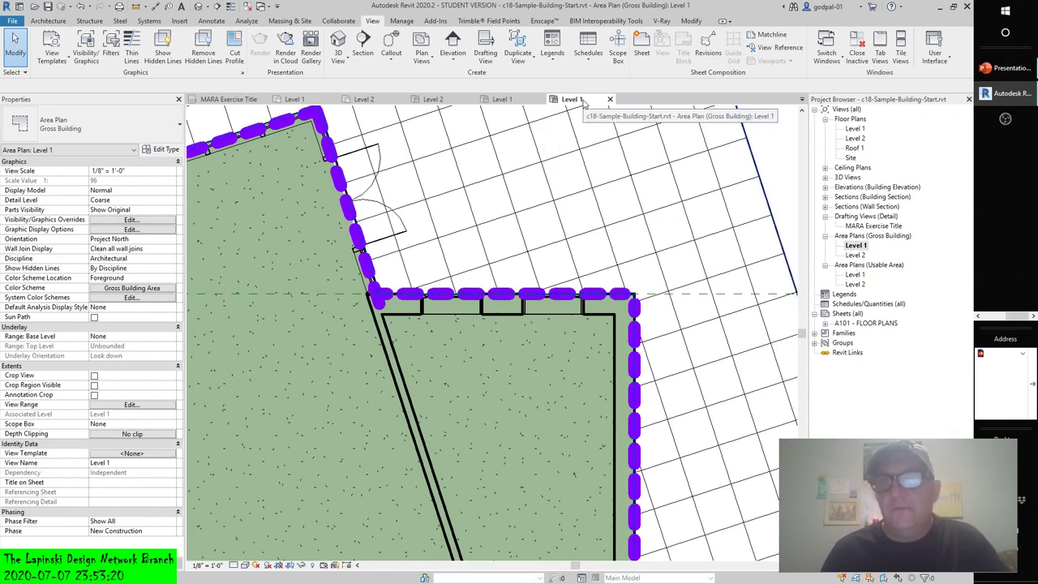
# Step: Close the inactive views and open the Level 1 Usable Area plan, zoomed to fit (ZF)
pyautogui.click(858, 53)
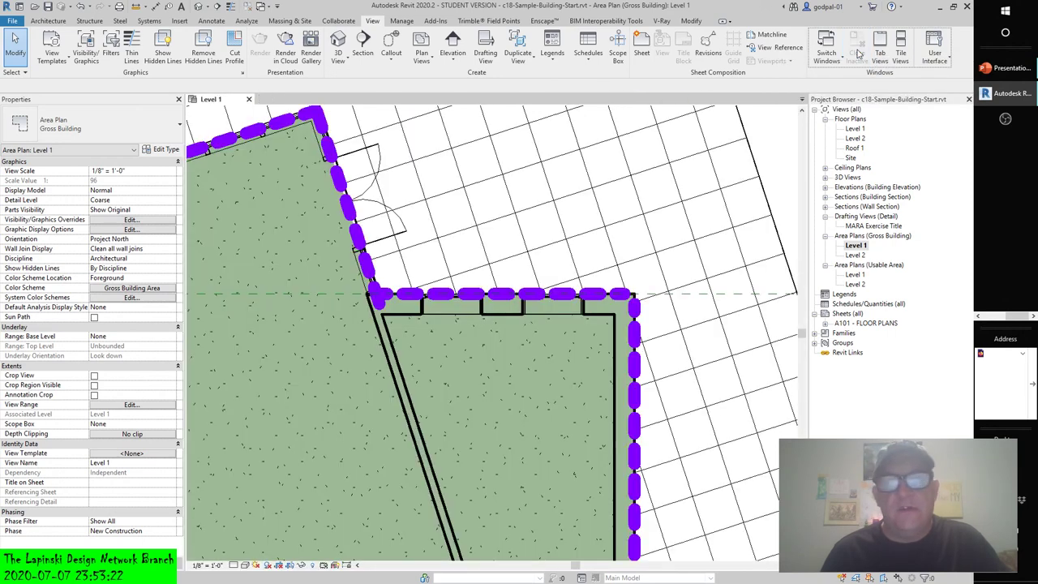
pyautogui.doubleClick(851, 276)
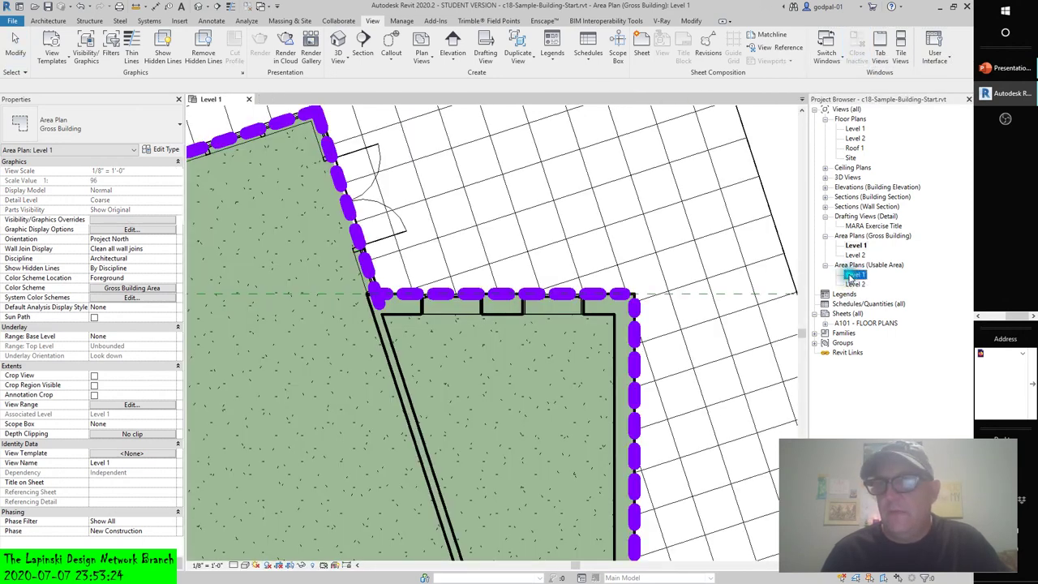
pyautogui.click(249, 99)
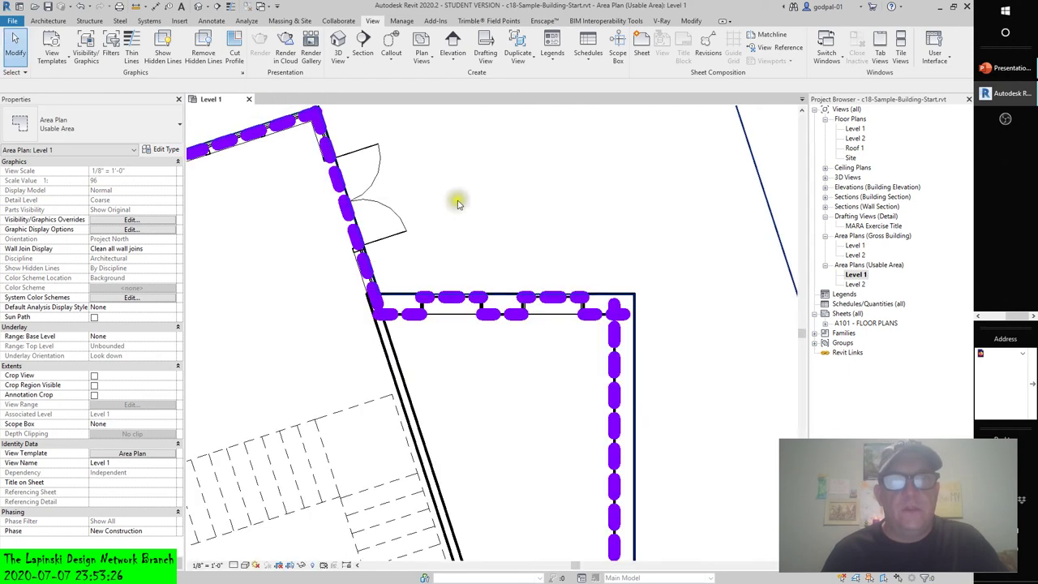
pyautogui.press('z')
pyautogui.press('f')
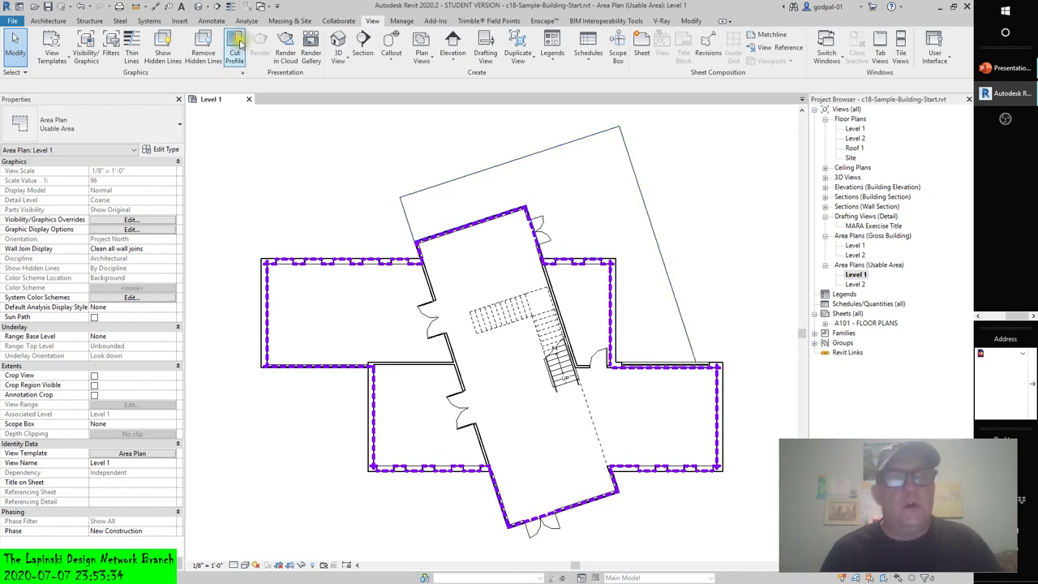
# Step: Start the Area Boundary tool from the Architecture tab, then cancel it
pyautogui.click(47, 21)
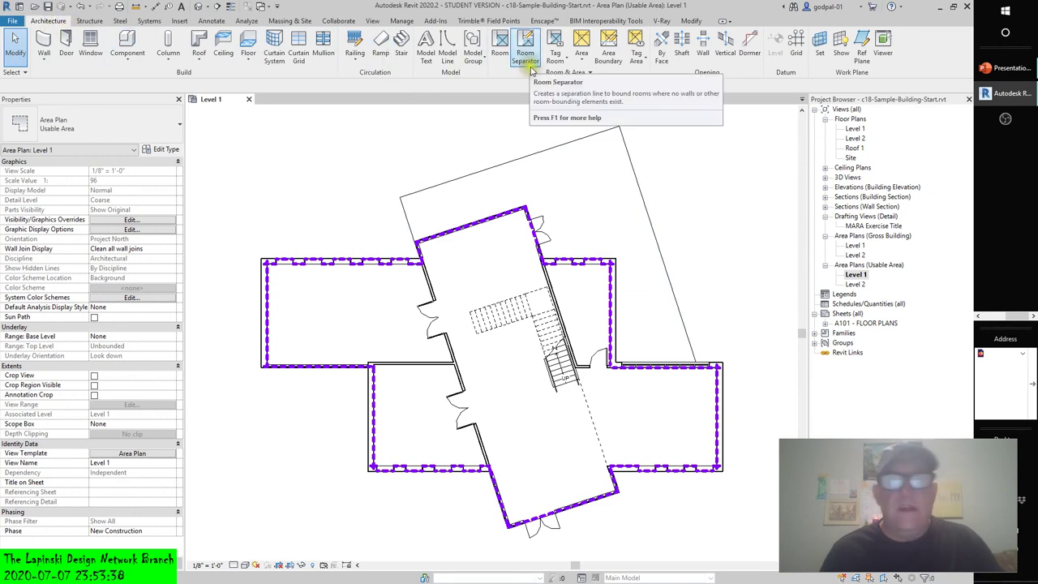
pyautogui.click(609, 53)
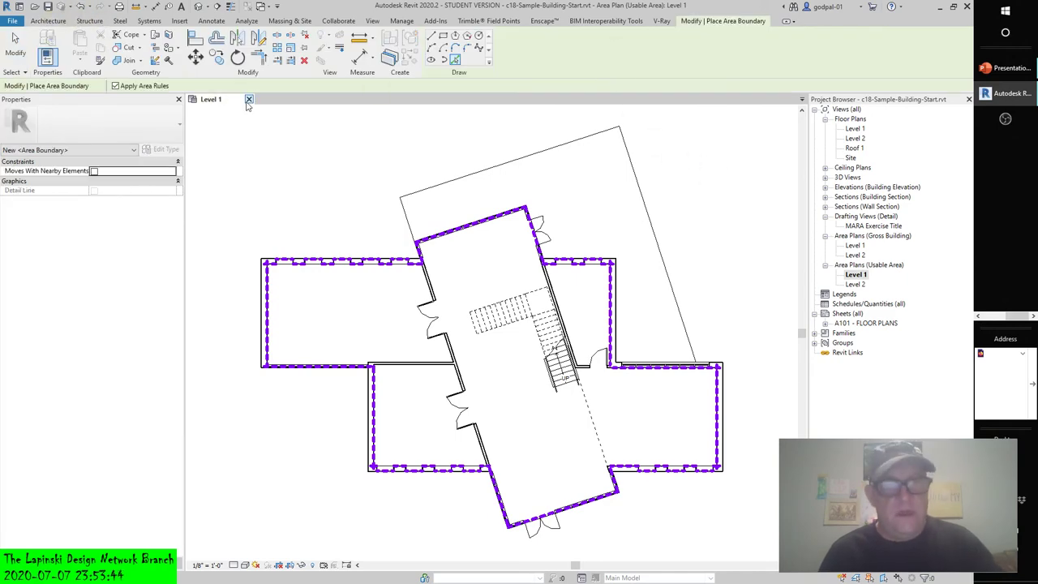
pyautogui.press('Escape')
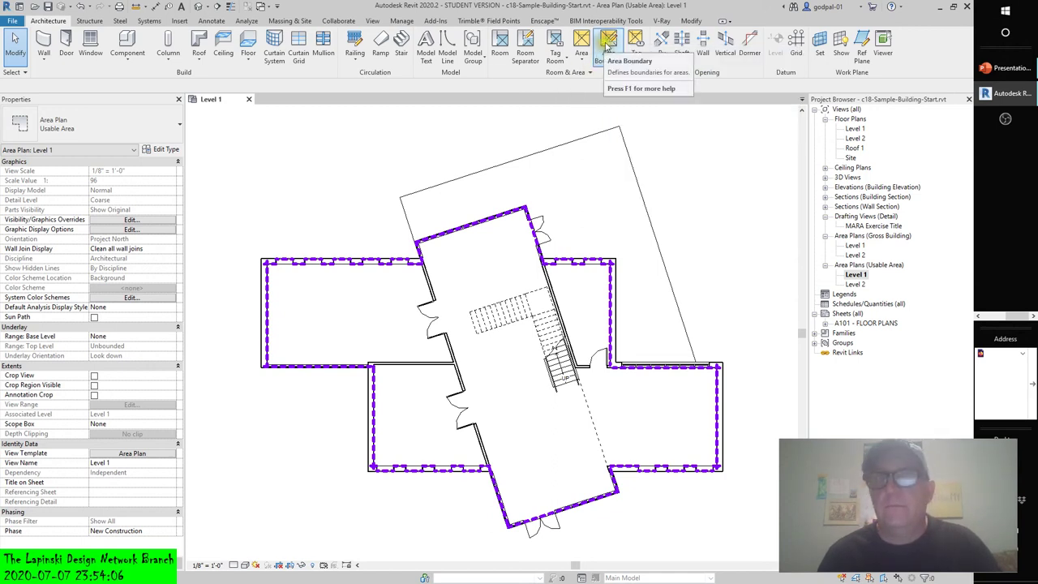
# Step: Restart the Area Boundary tool on the Level 1 Usable Area plan
pyautogui.click(608, 44)
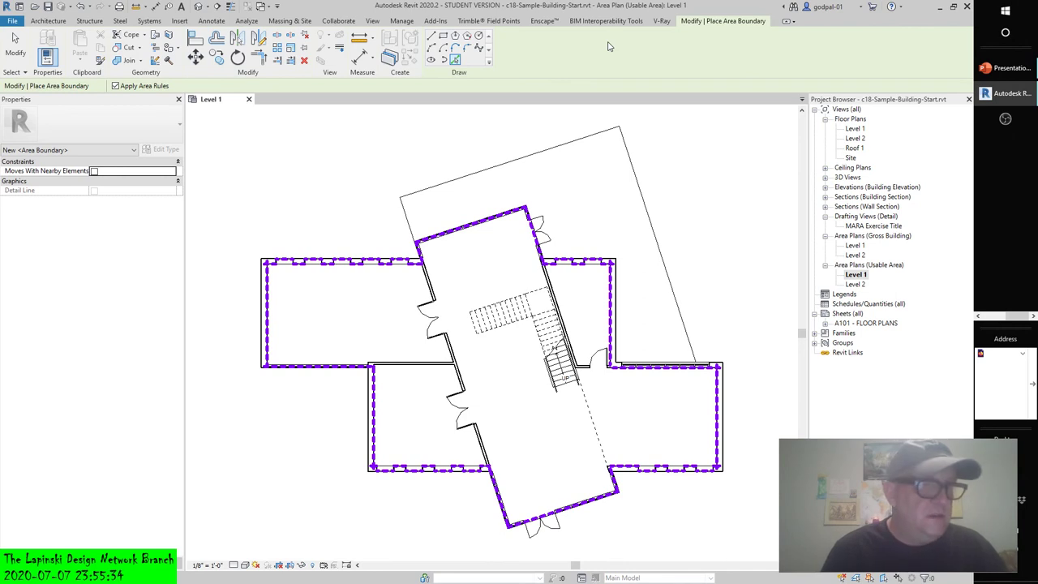
# Step: Pick the rotated wing's left and right long walls as boundaries, then open Level 2's Usable Area plan
pyautogui.click(453, 60)
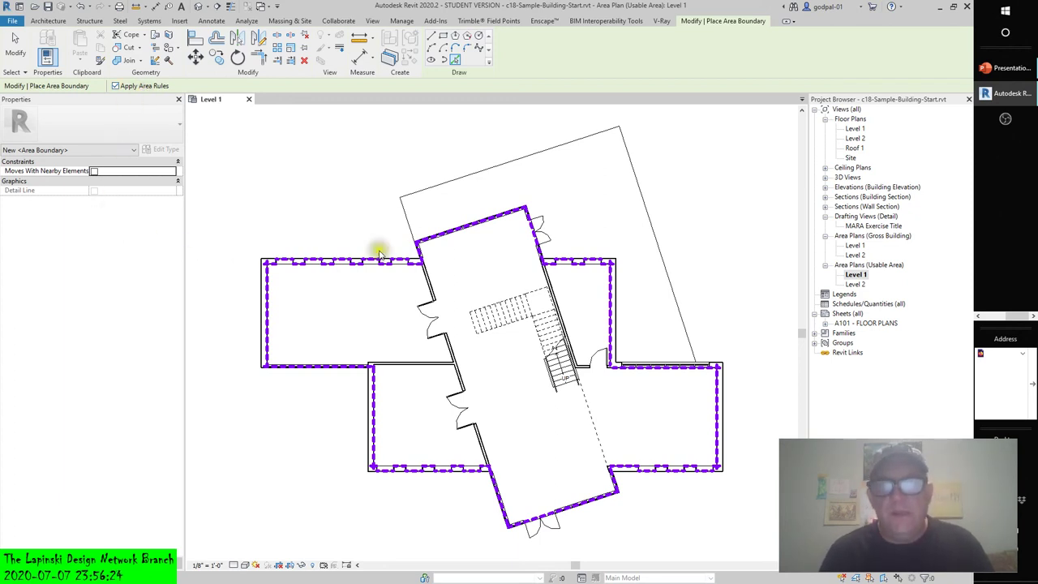
pyautogui.click(429, 283)
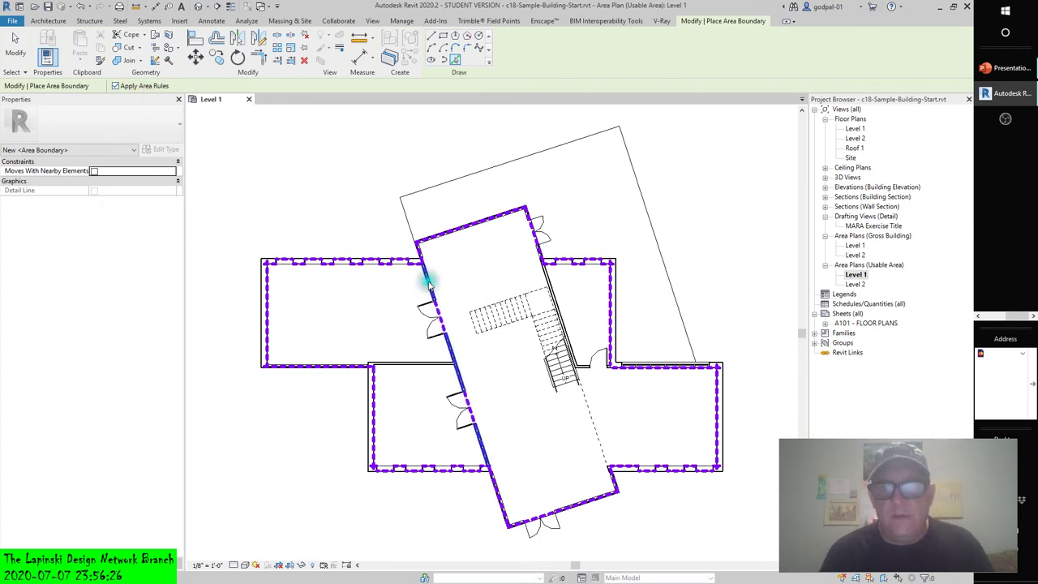
pyautogui.click(546, 280)
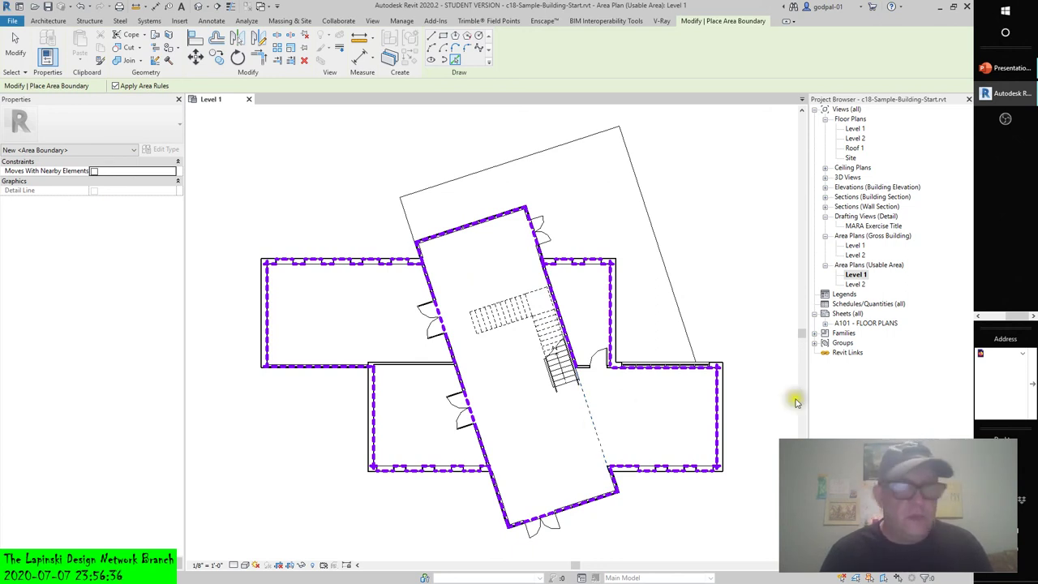
pyautogui.click(856, 284)
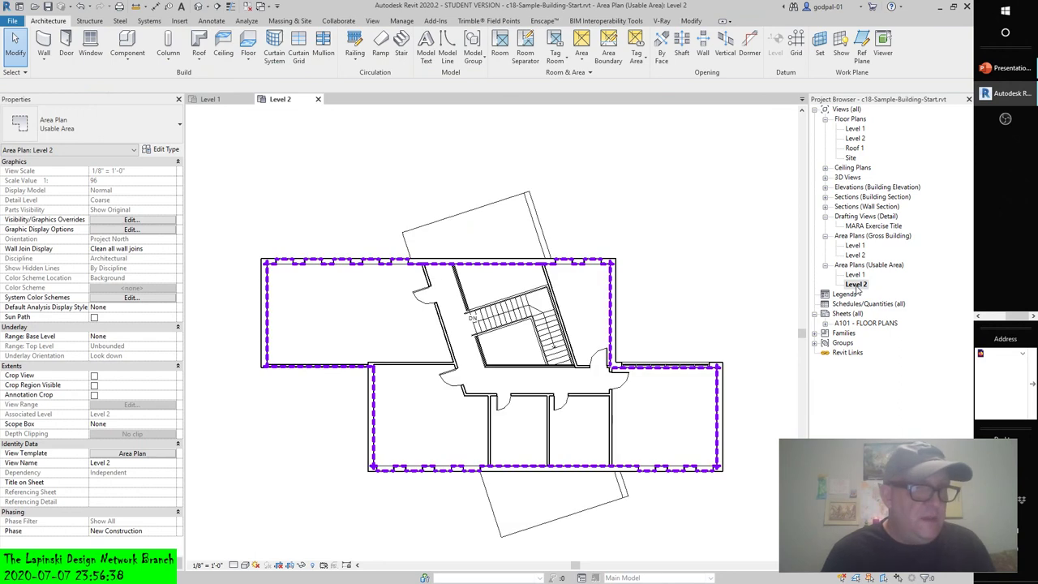
# Step: On Level 2, pick the diagonal corridor wall and the horizontal wall below it as area boundaries
pyautogui.click(610, 54)
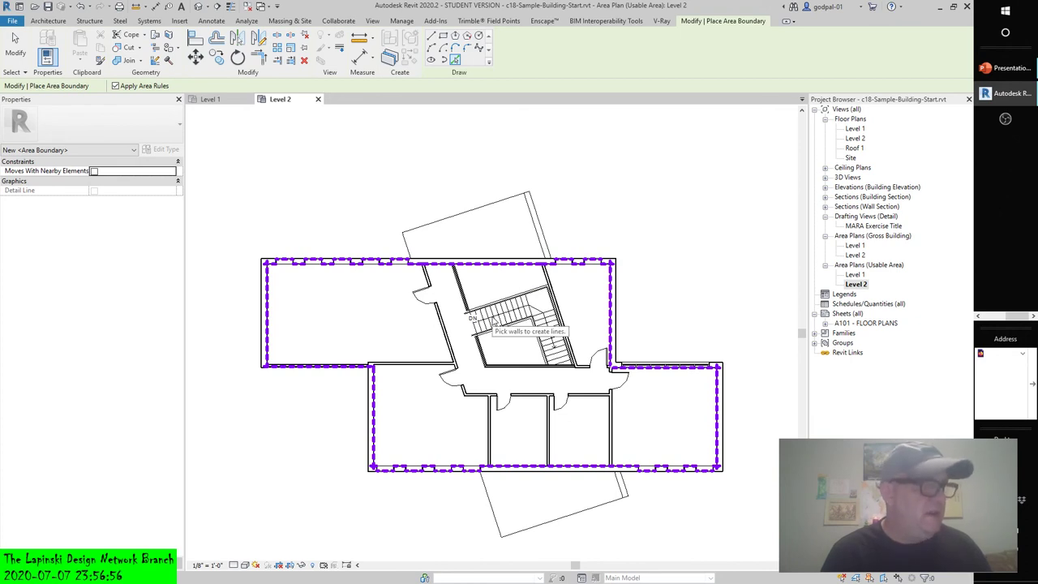
pyautogui.click(448, 347)
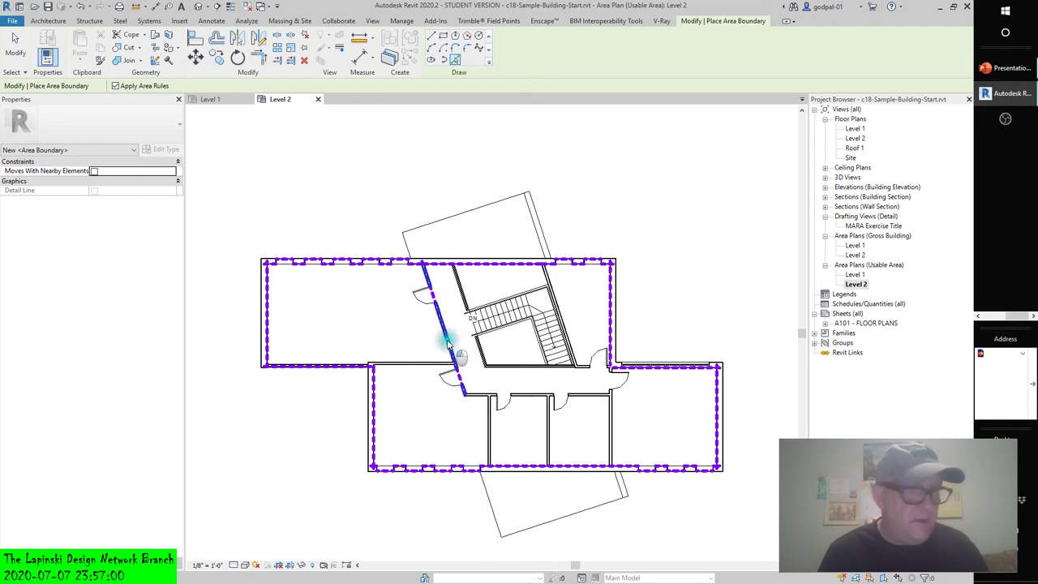
pyautogui.click(523, 398)
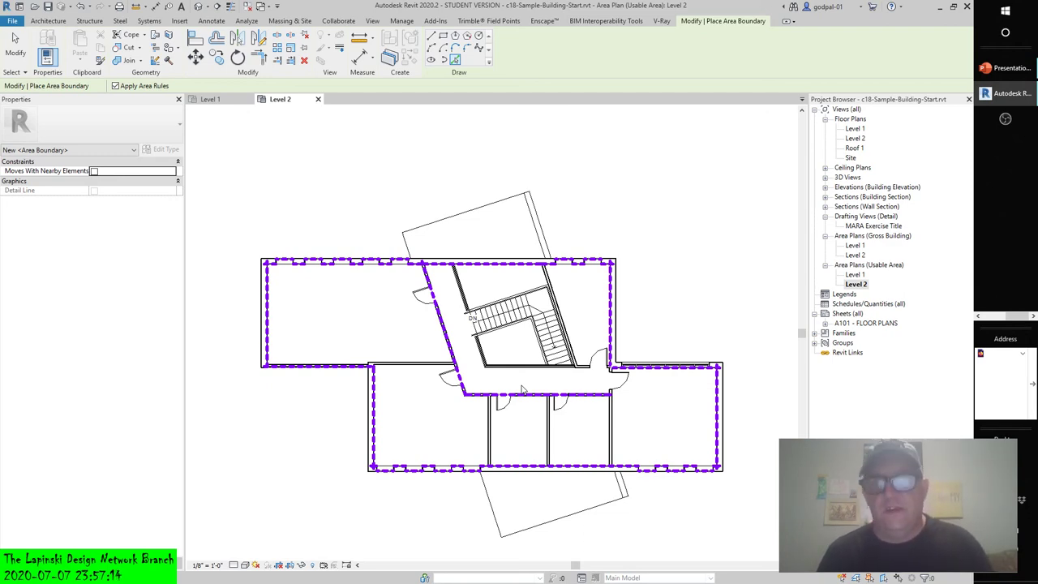
# Step: Add boundaries along the short wall below the stair and the diagonal stair wall
pyautogui.scroll(5, 631, 377)
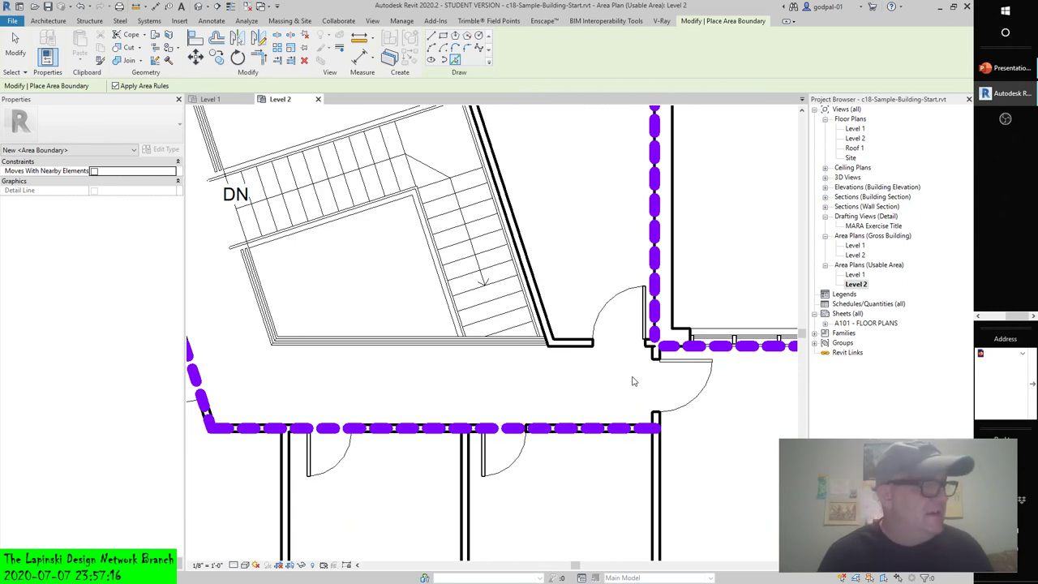
pyautogui.scroll(-2, 645, 412)
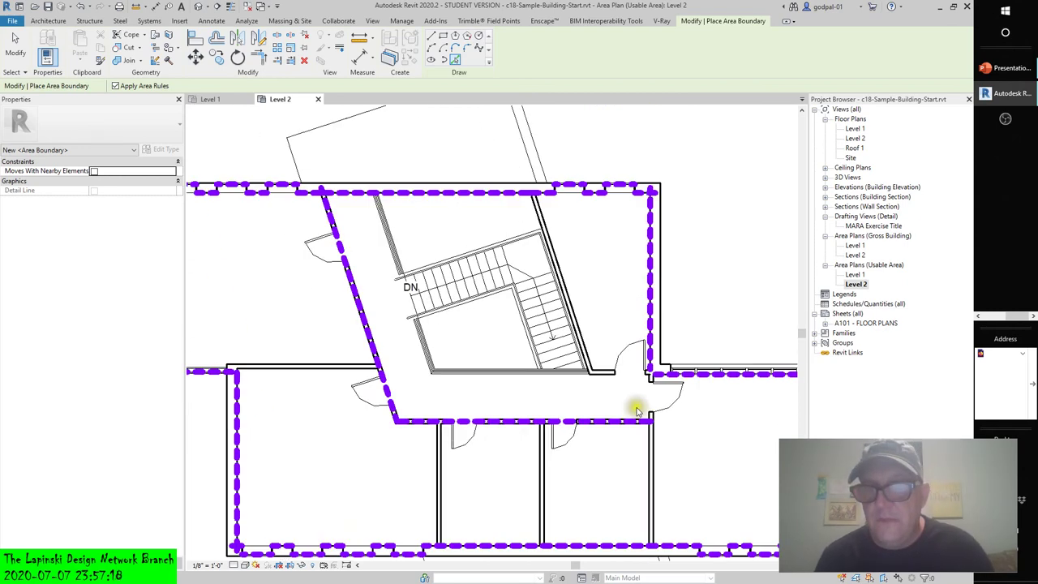
pyautogui.scroll(-2, 617, 397)
pyautogui.scroll(4, 637, 389)
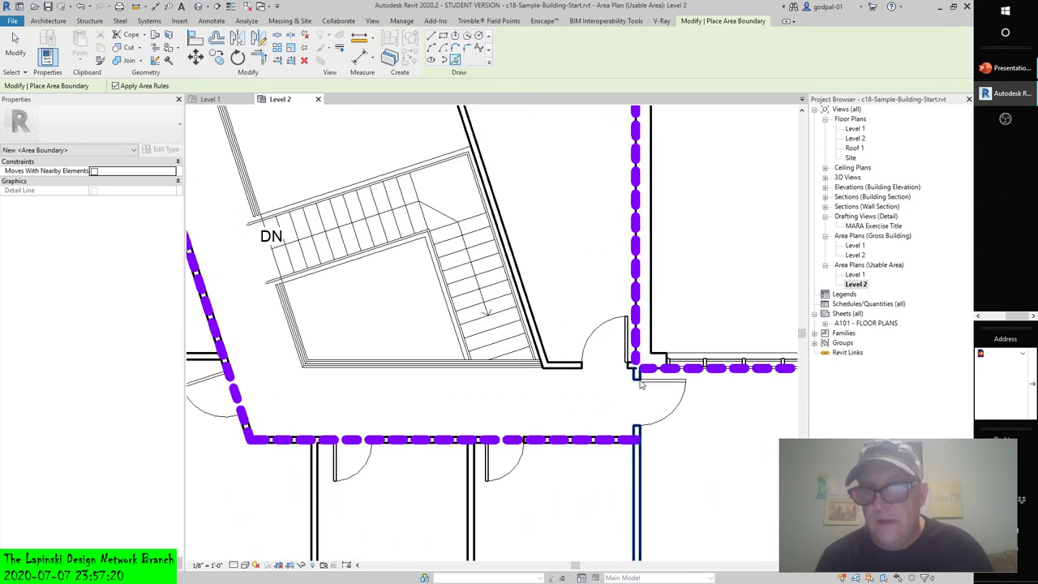
pyautogui.scroll(-2, 637, 389)
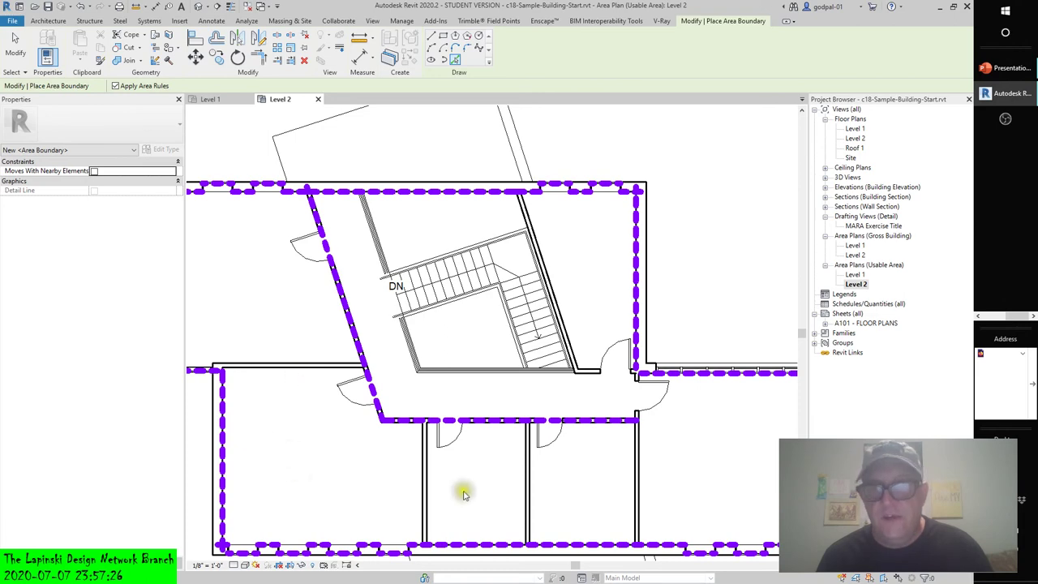
pyautogui.scroll(-2, 637, 458)
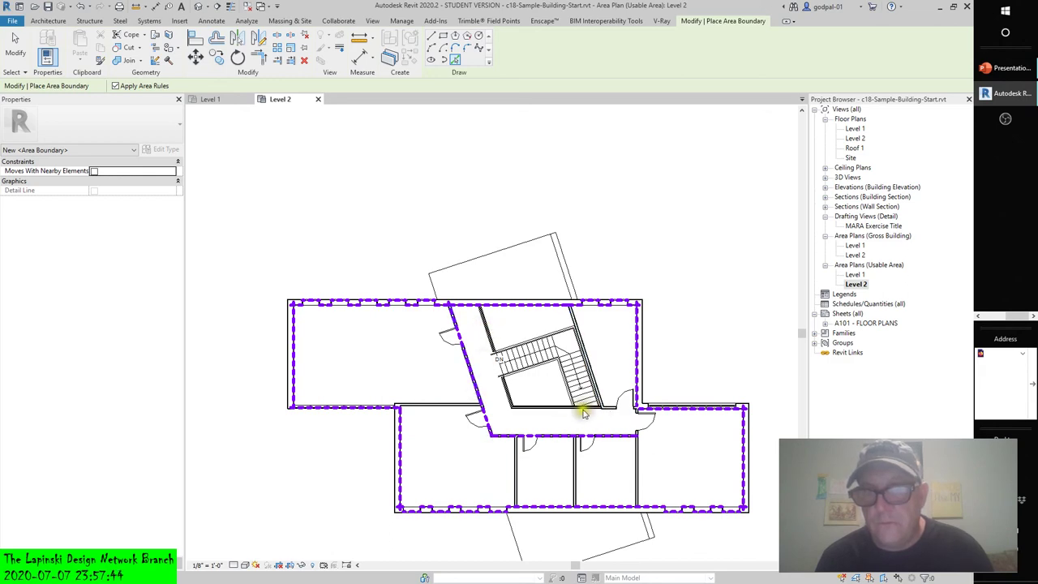
pyautogui.scroll(3, 557, 398)
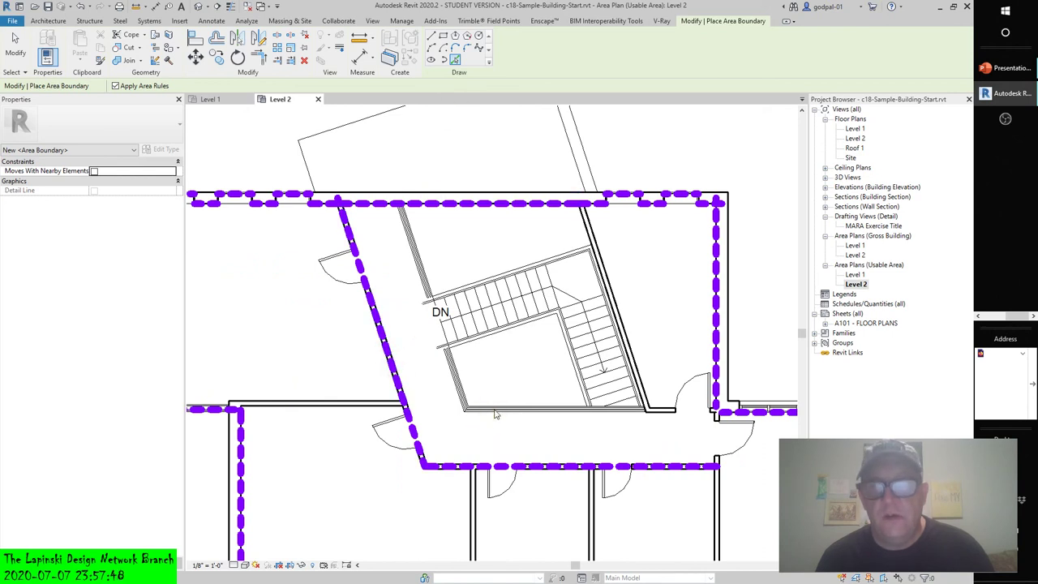
pyautogui.click(663, 414)
pyautogui.click(647, 399)
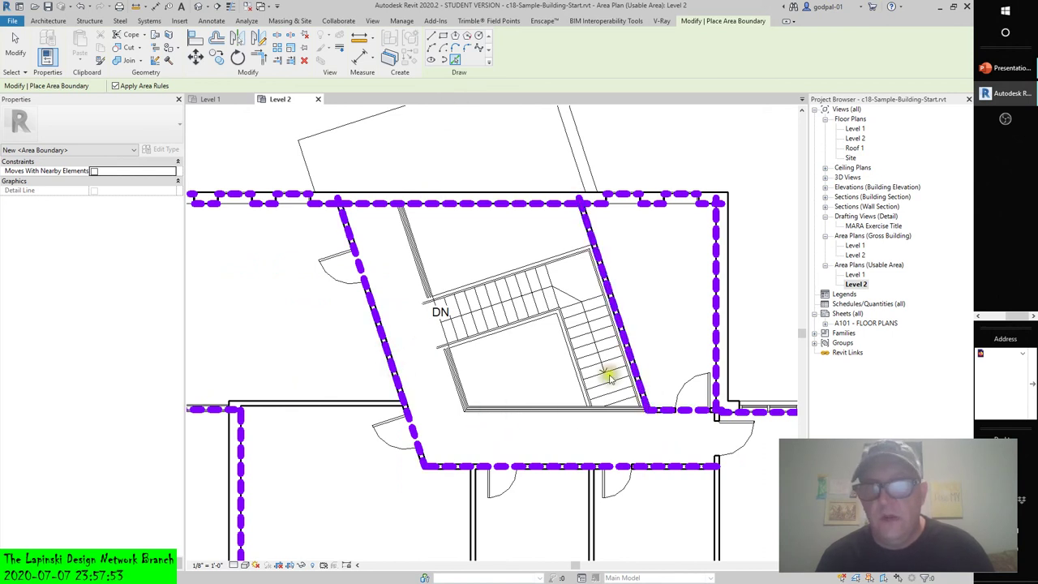
# Step: Zoom and pan to review the whole Level 2 area boundary around the stair core
pyautogui.scroll(-2, 628, 424)
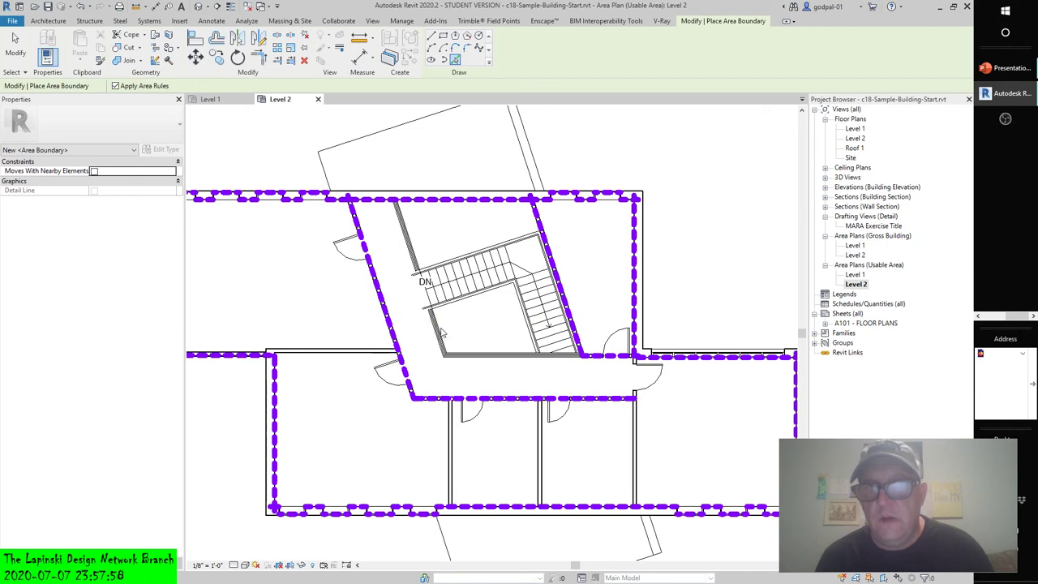
pyautogui.scroll(5, 442, 334)
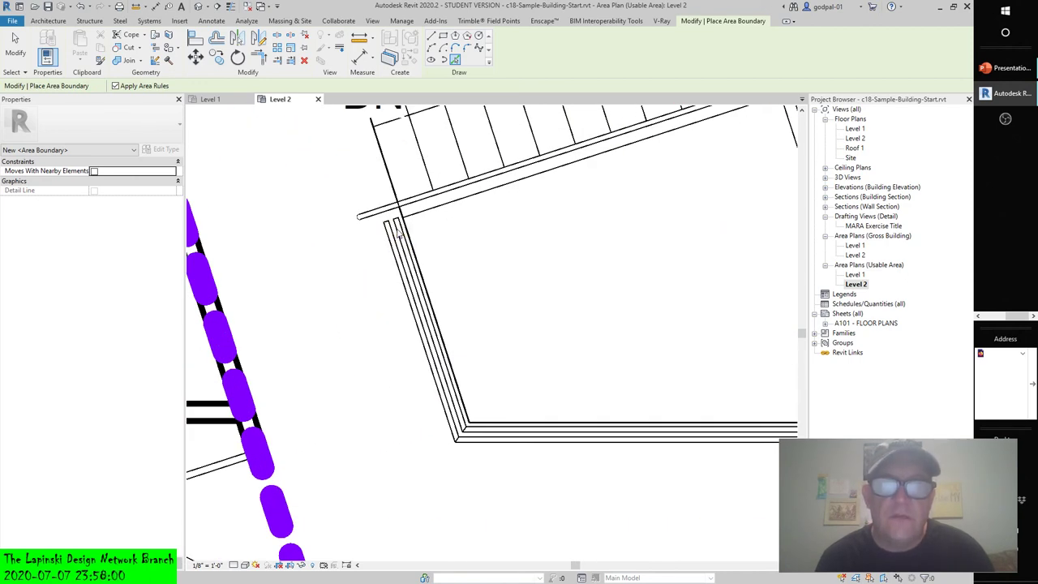
pyautogui.scroll(-4, 438, 389)
pyautogui.scroll(-2, 616, 421)
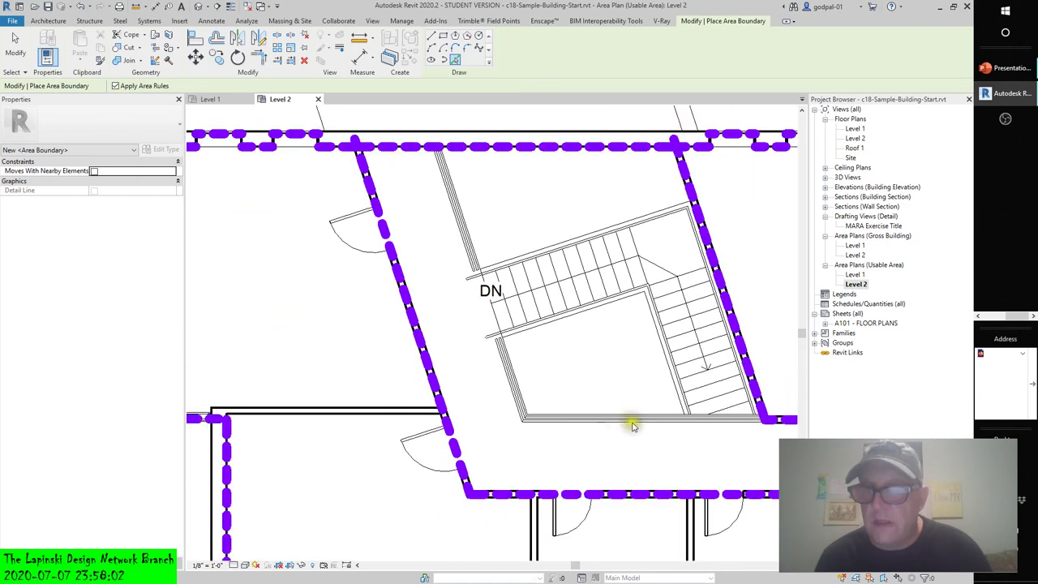
pyautogui.moveTo(630, 419); pyautogui.dragTo(478, 399, button='middle')
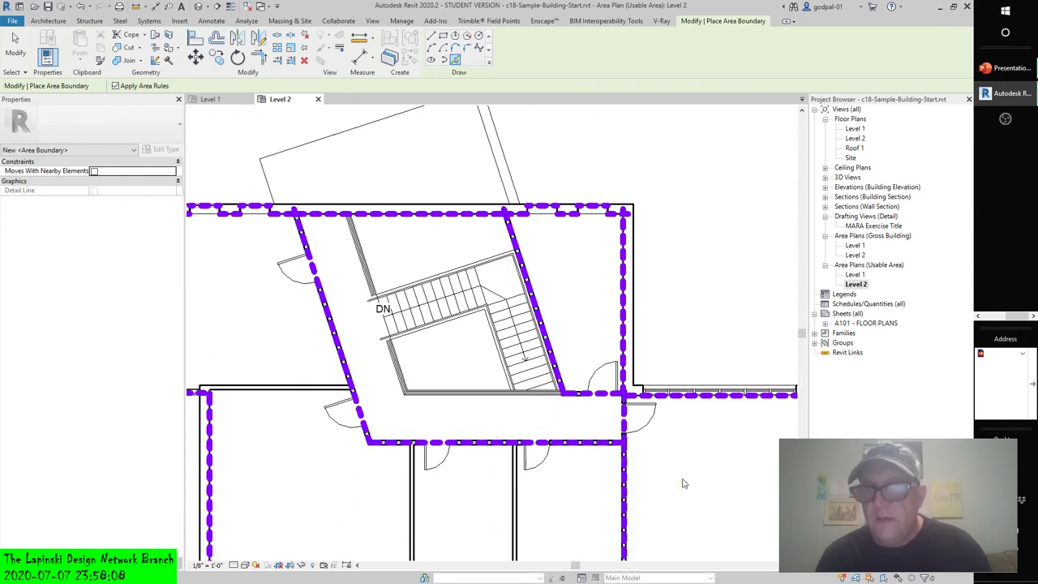
pyautogui.scroll(-3, 683, 481)
pyautogui.moveTo(684, 481); pyautogui.dragTo(686, 402, button='middle')
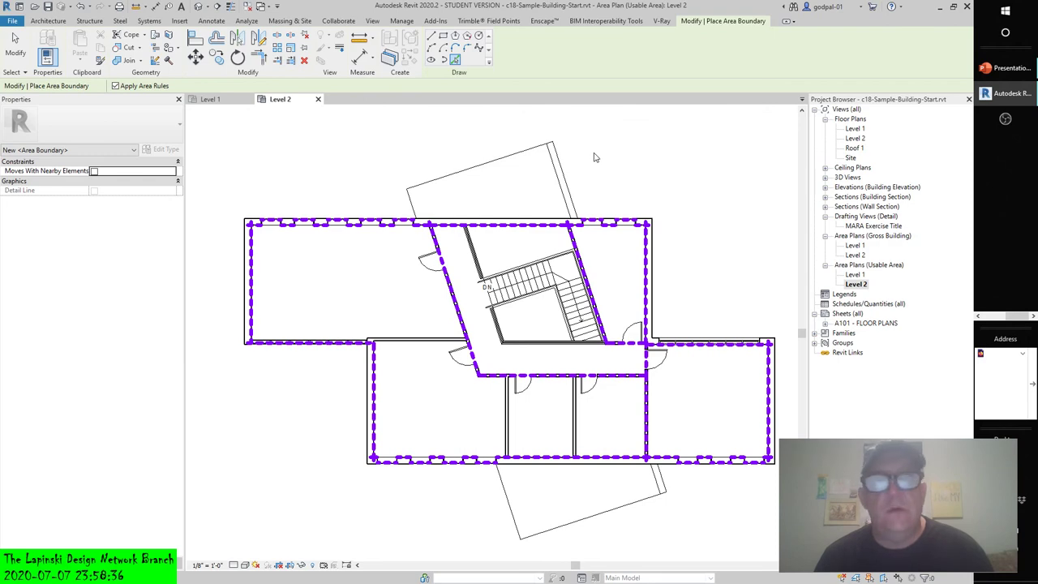
# Step: Finish placing area boundary lines and leave the sketch mode
pyautogui.press('Escape')
pyautogui.click(685, 229)
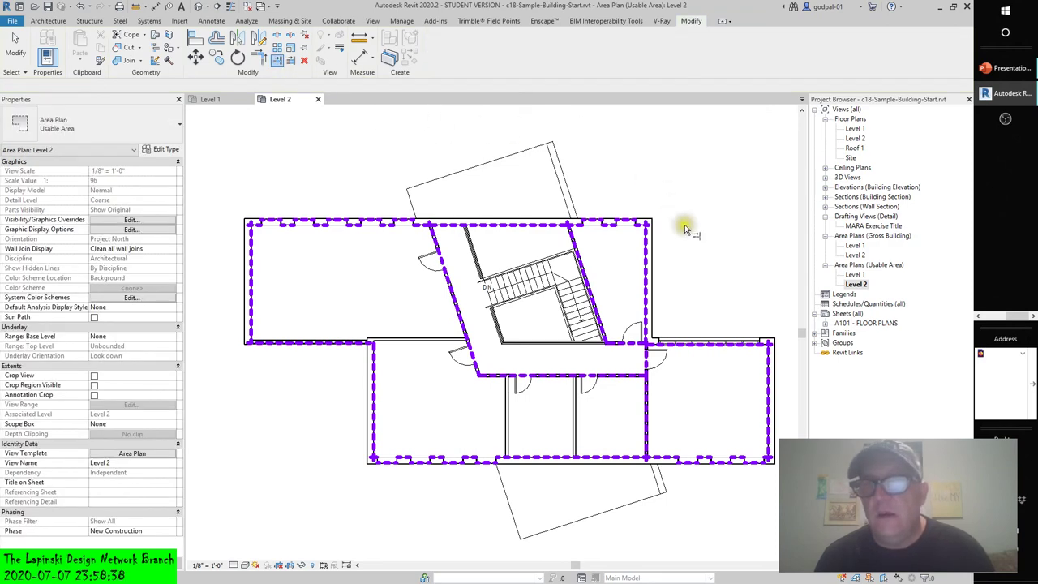
pyautogui.scroll(3, 646, 375)
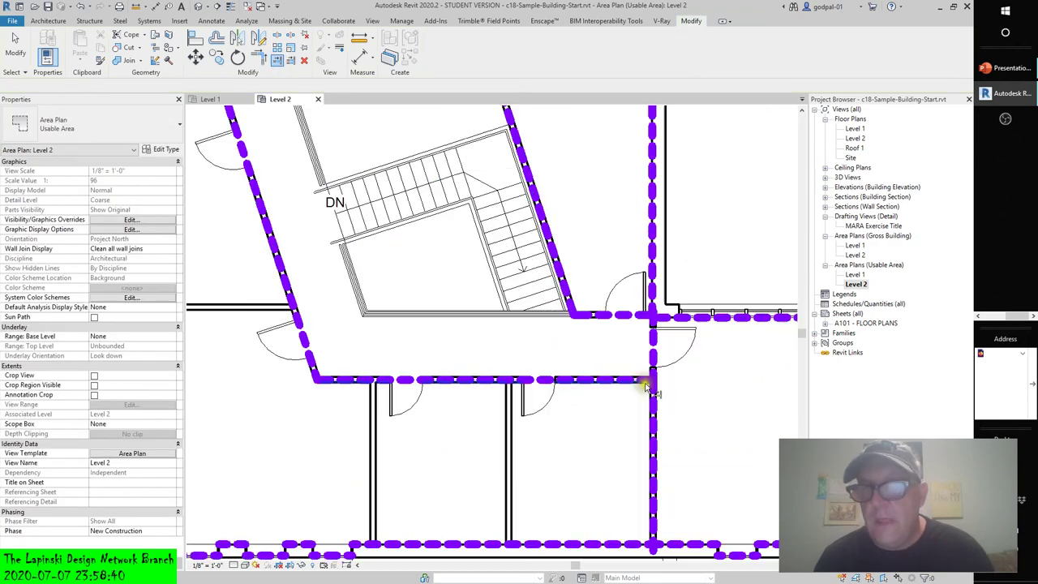
pyautogui.scroll(5, 646, 387)
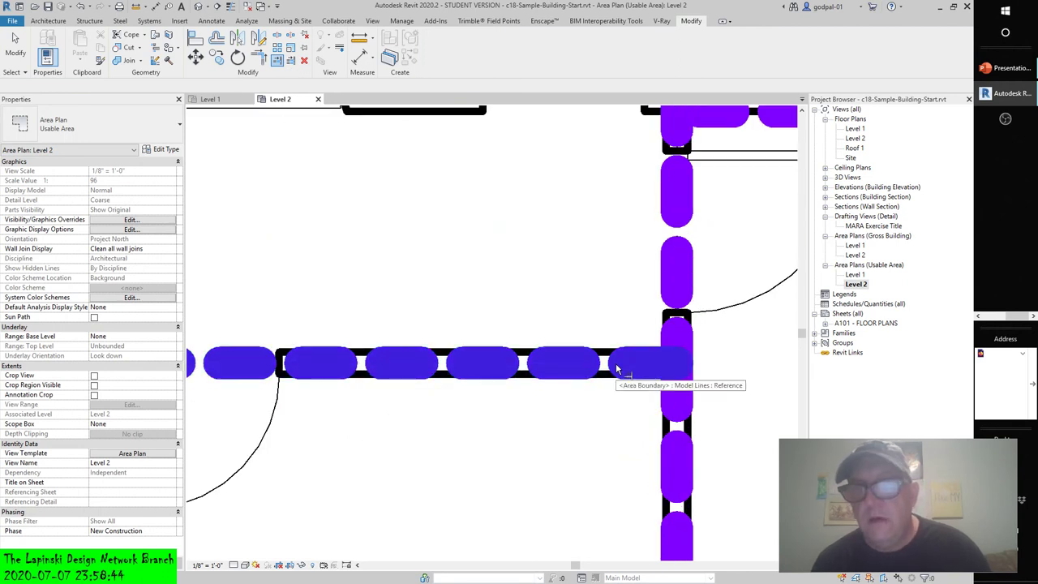
# Step: Trim the horizontal and vertical boundary lines below the stair core into a clean corner
pyautogui.click(616, 369)
pyautogui.scroll(-4, 617, 369)
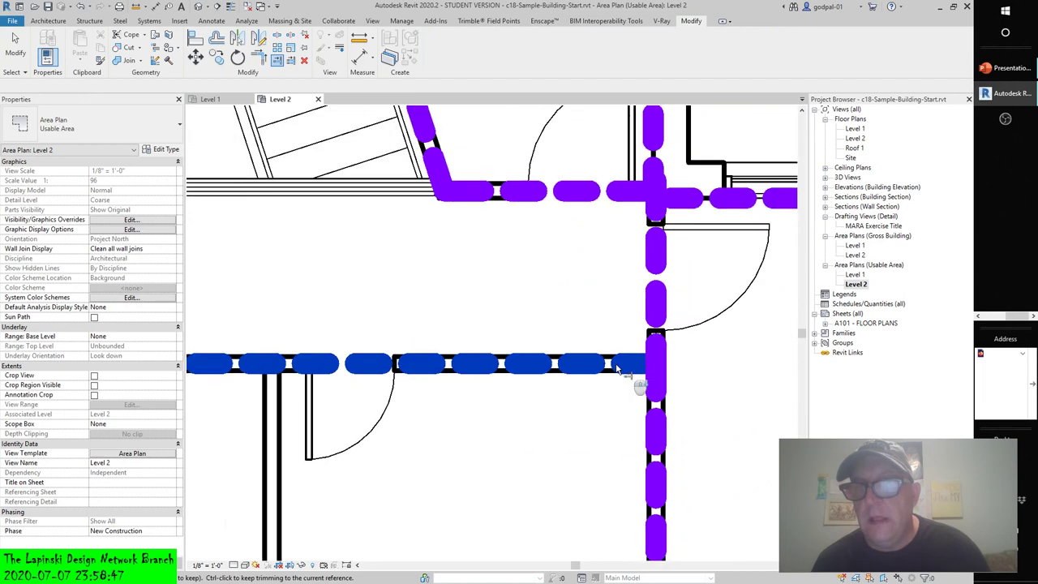
pyautogui.scroll(2, 464, 444)
pyautogui.moveTo(464, 444); pyautogui.dragTo(481, 248, button='middle')
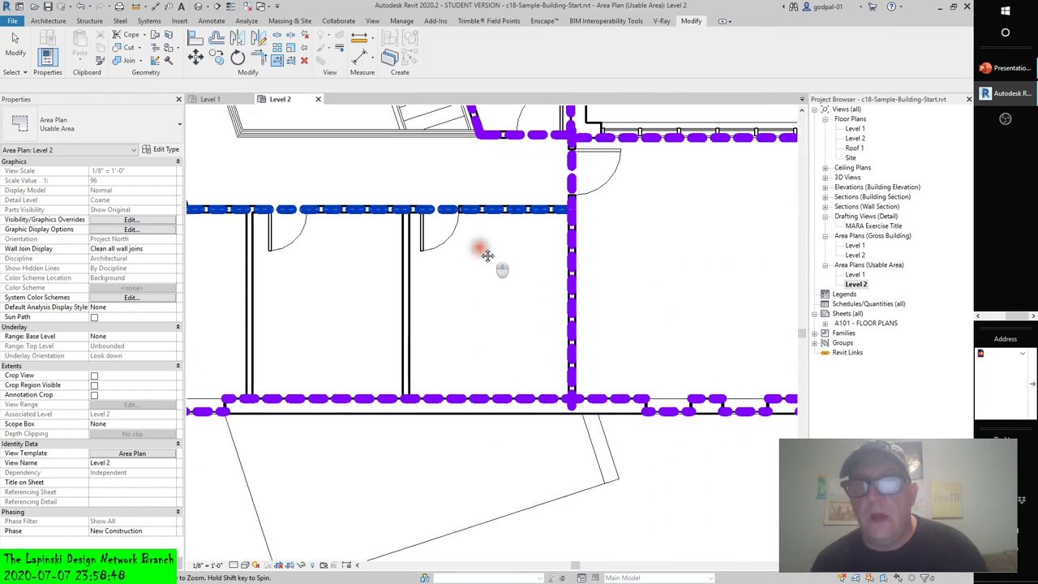
pyautogui.click(572, 178)
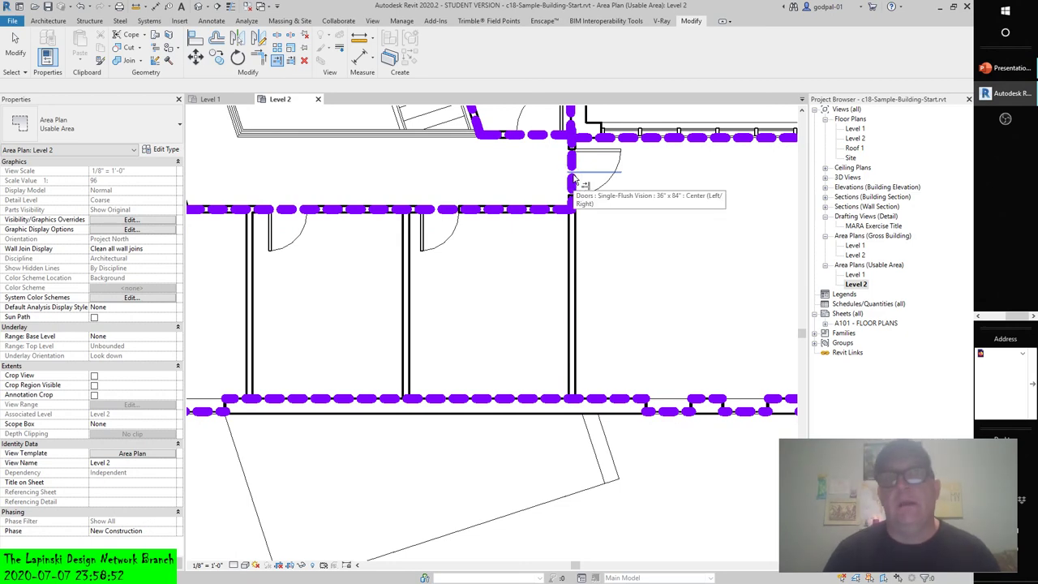
pyautogui.scroll(-6, 621, 276)
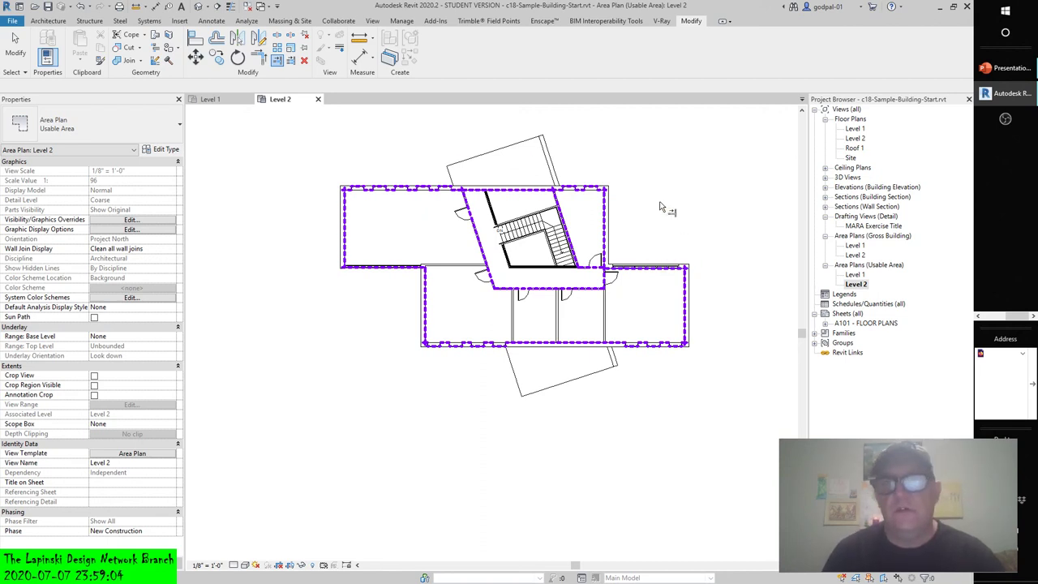
pyautogui.click(13, 38)
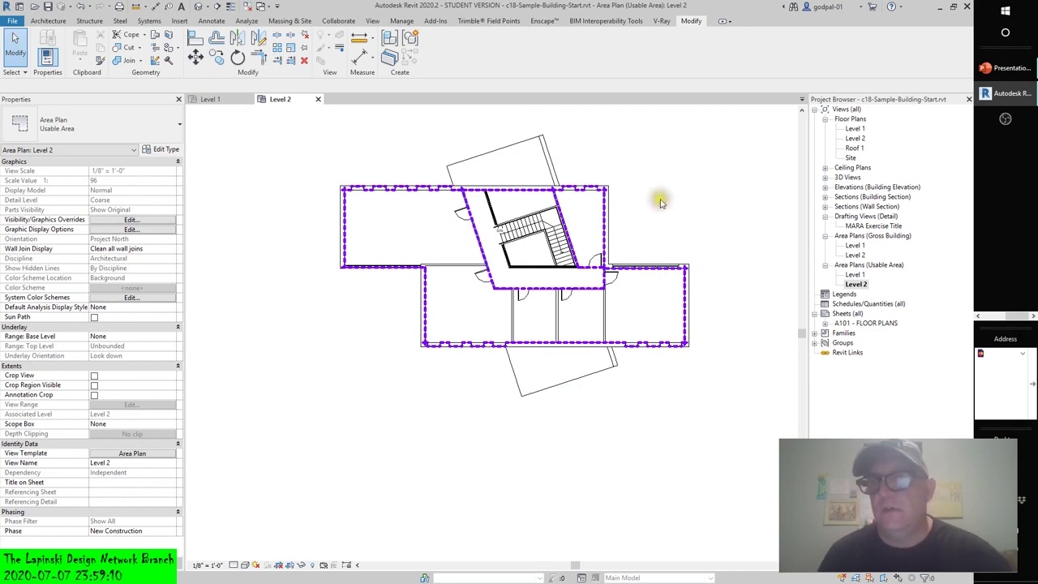
pyautogui.click(591, 280)
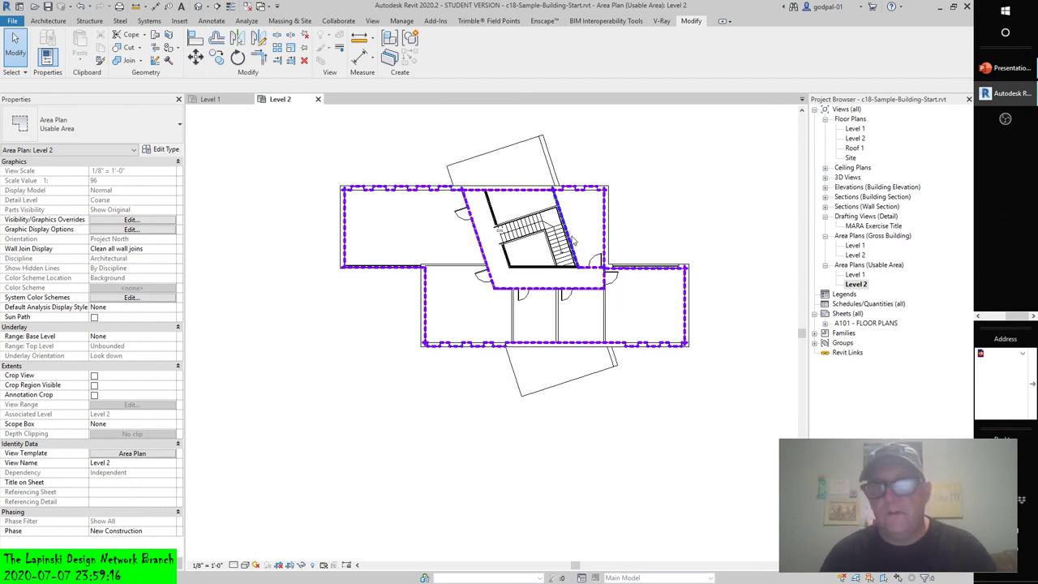
pyautogui.scroll(5, 572, 240)
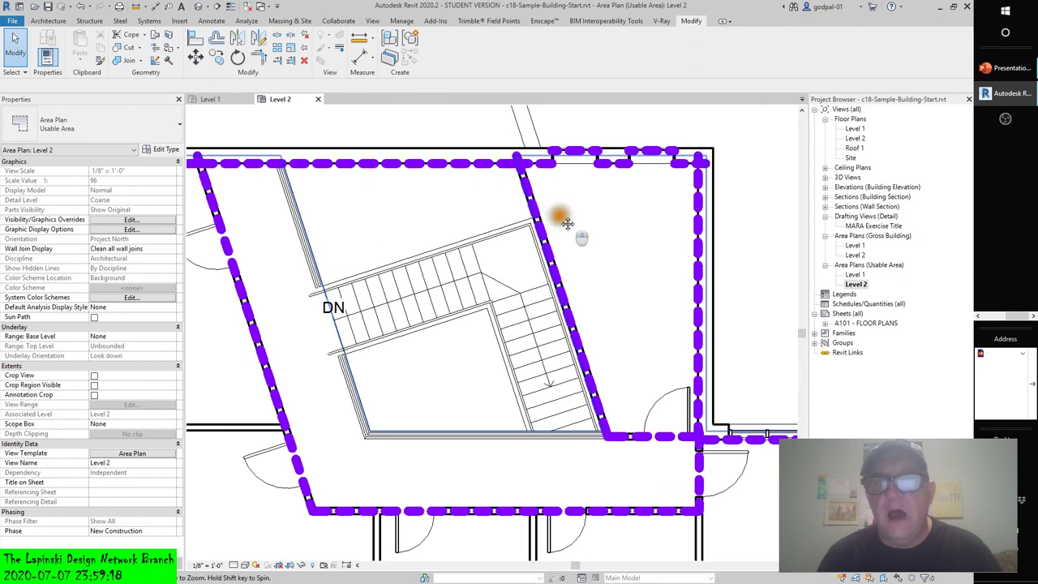
# Step: Trim and extend the diagonal boundary beside the stair against the horizontal boundary
pyautogui.moveTo(556, 216); pyautogui.dragTo(665, 282, button='middle')
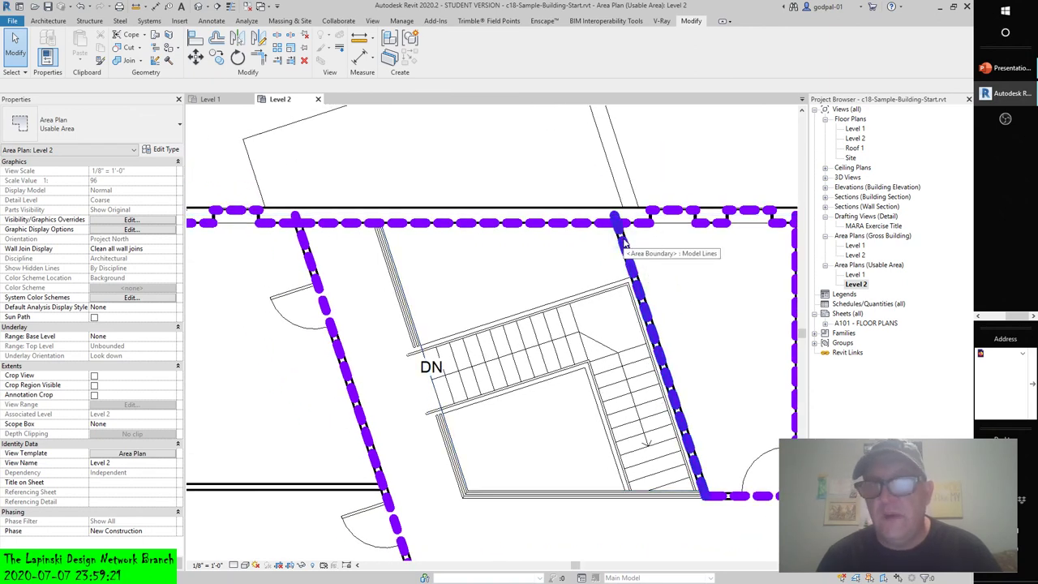
pyautogui.click(277, 60)
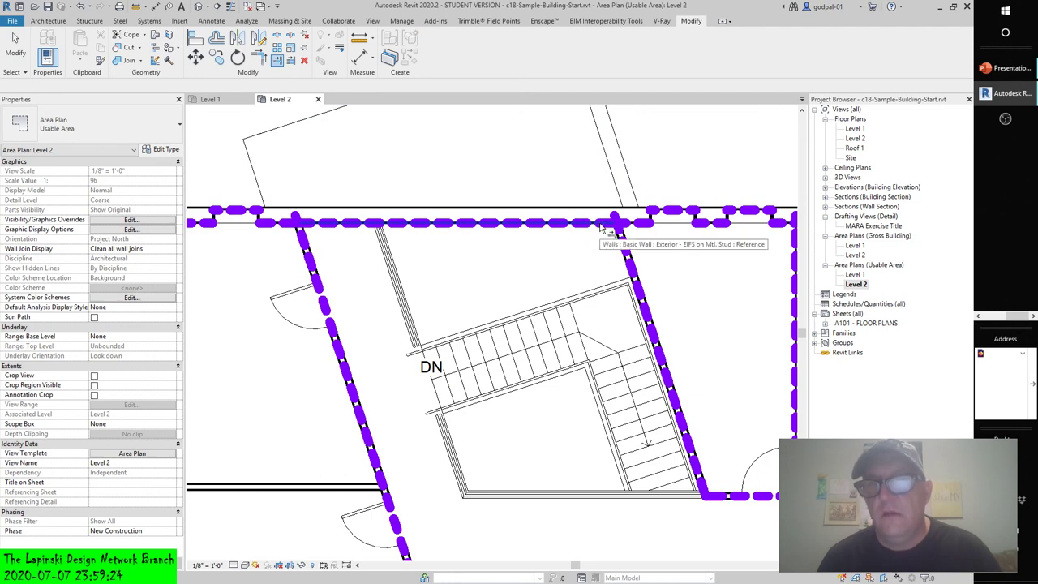
pyautogui.scroll(4, 614, 228)
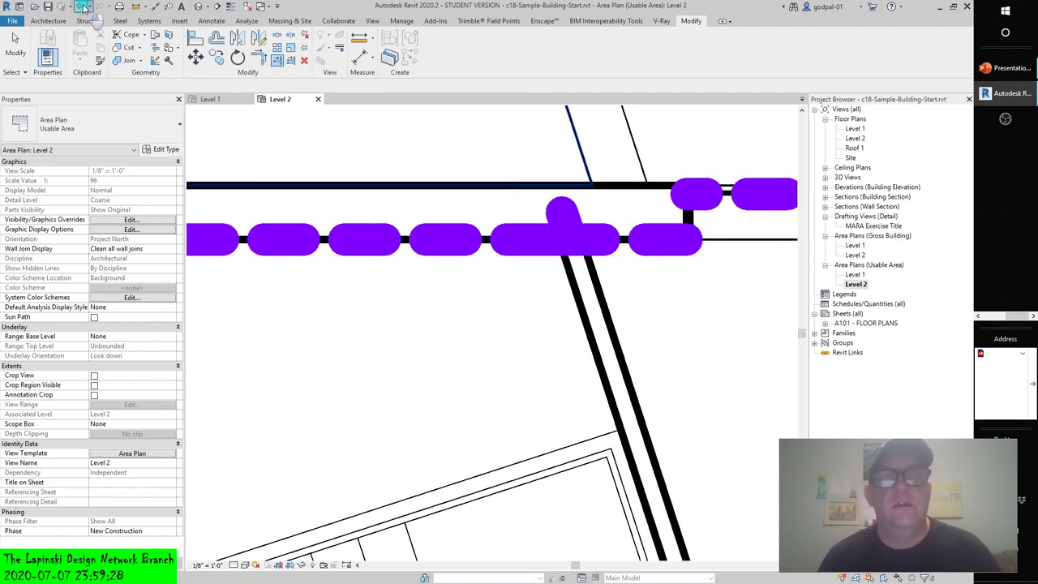
pyautogui.click(581, 296)
pyautogui.click(589, 299)
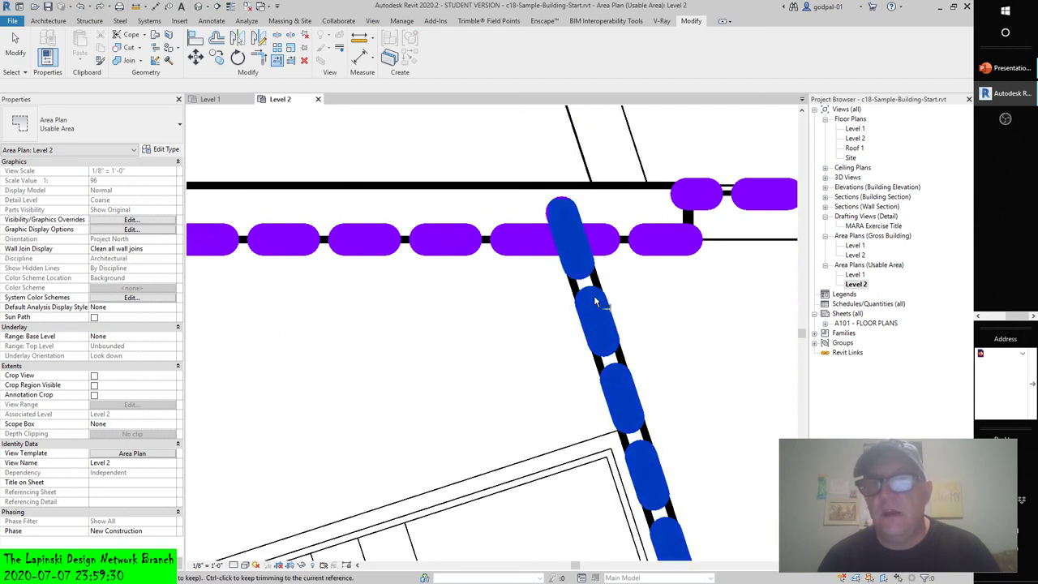
pyautogui.click(513, 358)
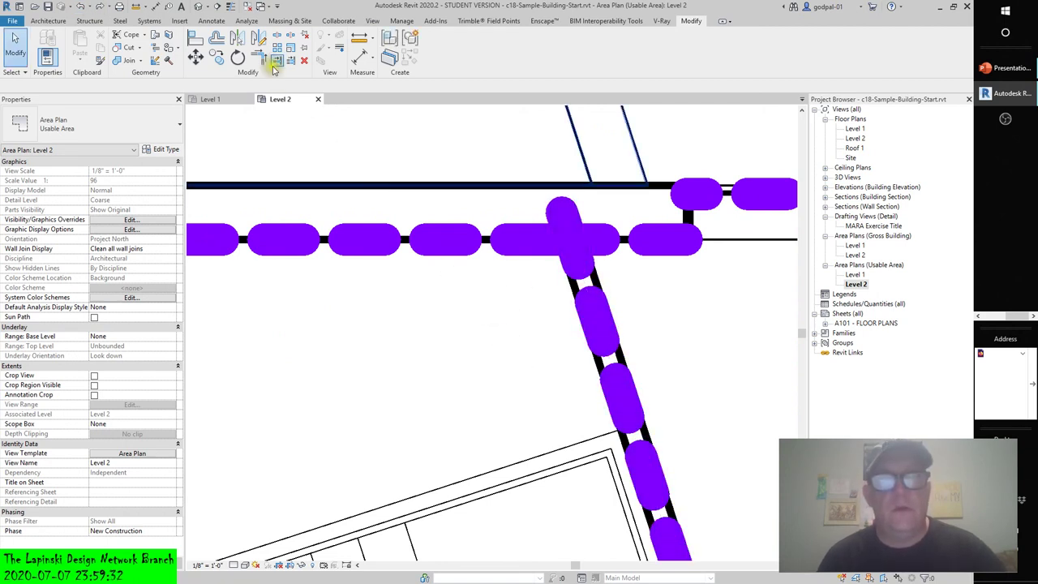
pyautogui.click(276, 62)
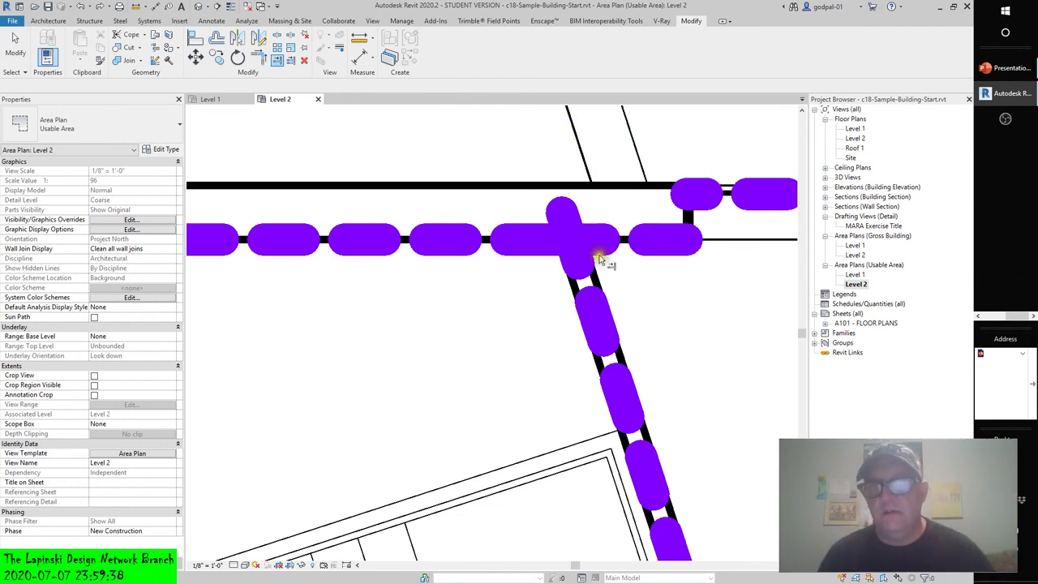
pyautogui.click(591, 302)
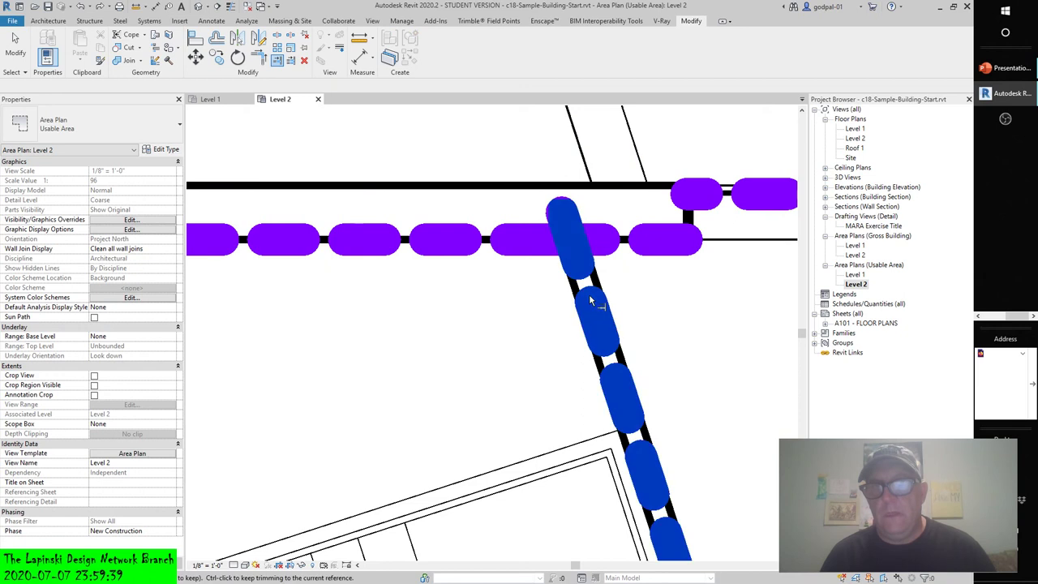
pyautogui.click(556, 206)
pyautogui.press('Escape')
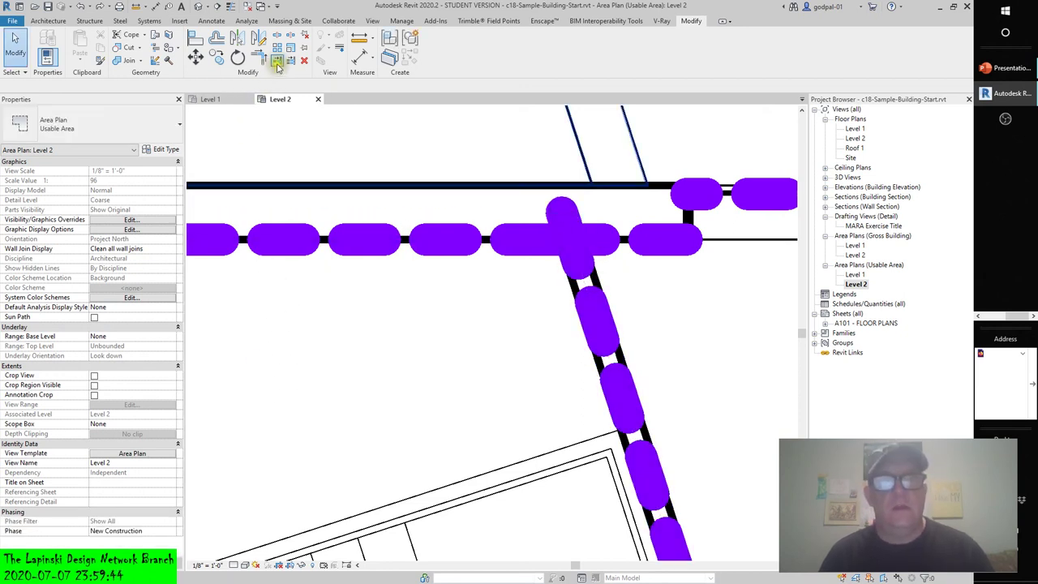
# Step: Trim the horizontal and diagonal boundaries to a corner at the stair core
pyautogui.click(533, 242)
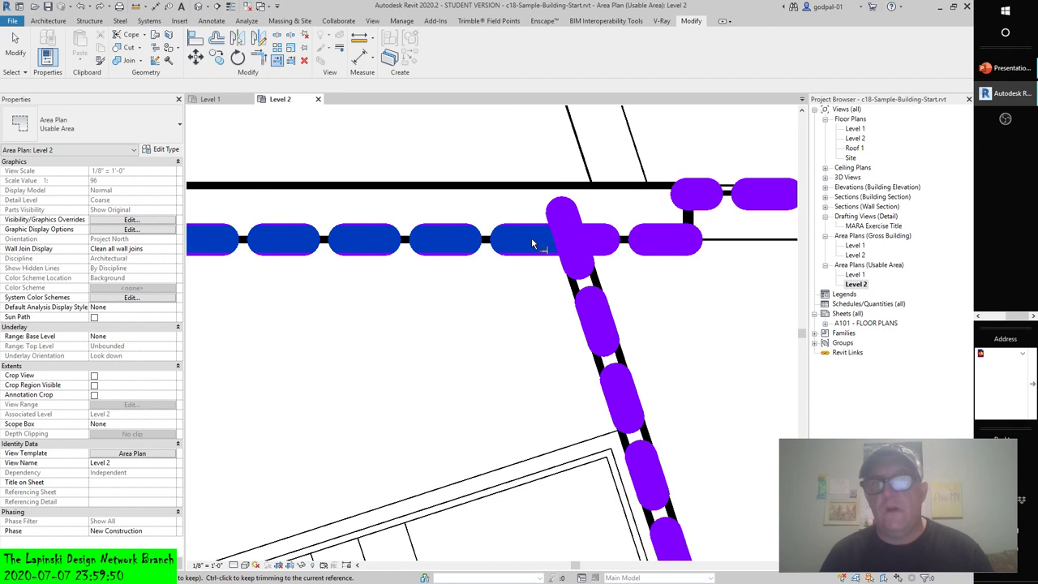
pyautogui.click(594, 314)
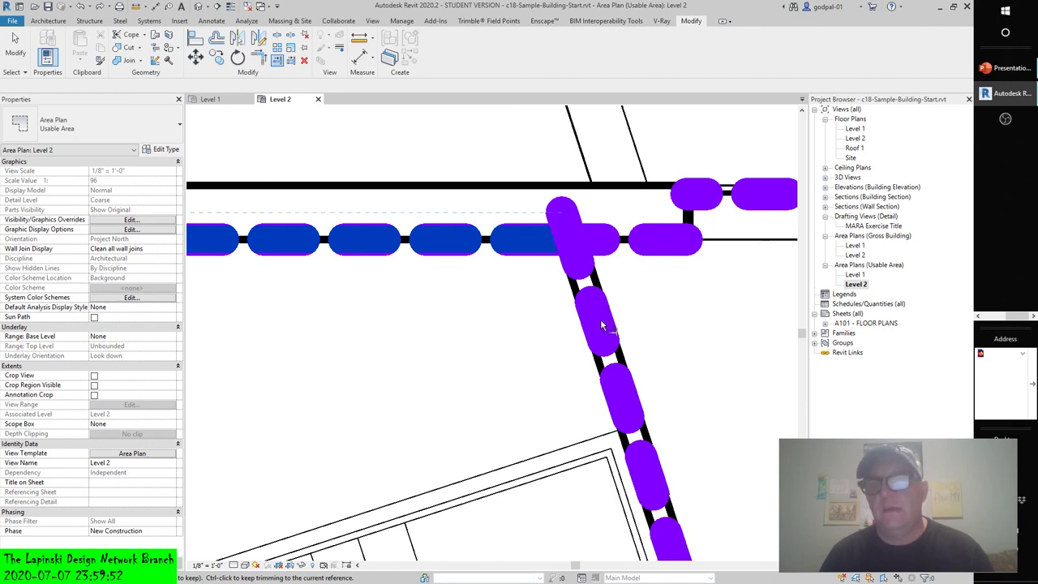
pyautogui.click(601, 326)
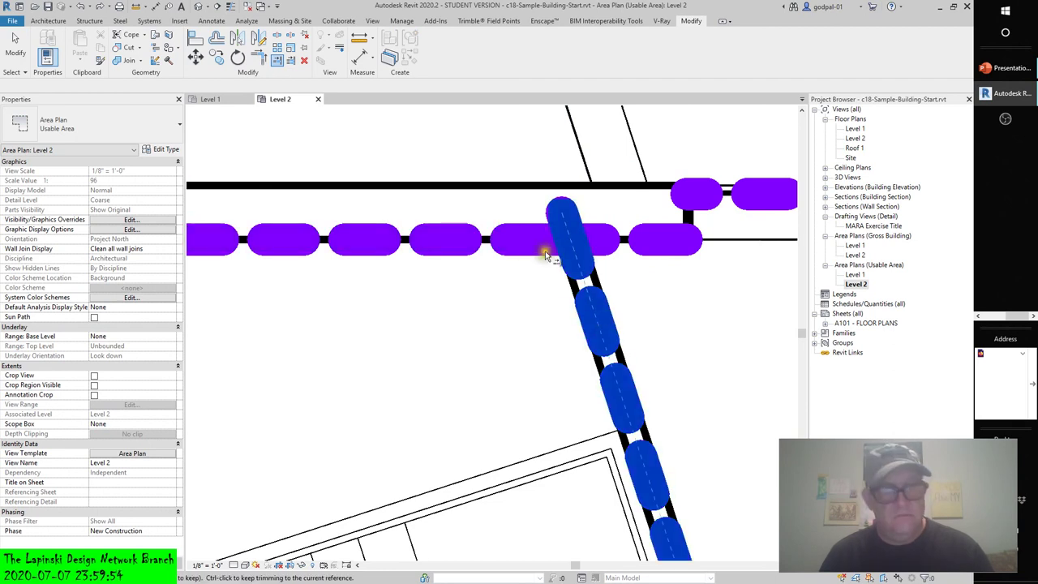
pyautogui.press('Escape')
# Step: Pull the diagonal boundary's top endpoint onto its intersection with the horizontal boundary
pyautogui.click(565, 210)
pyautogui.click(565, 210)
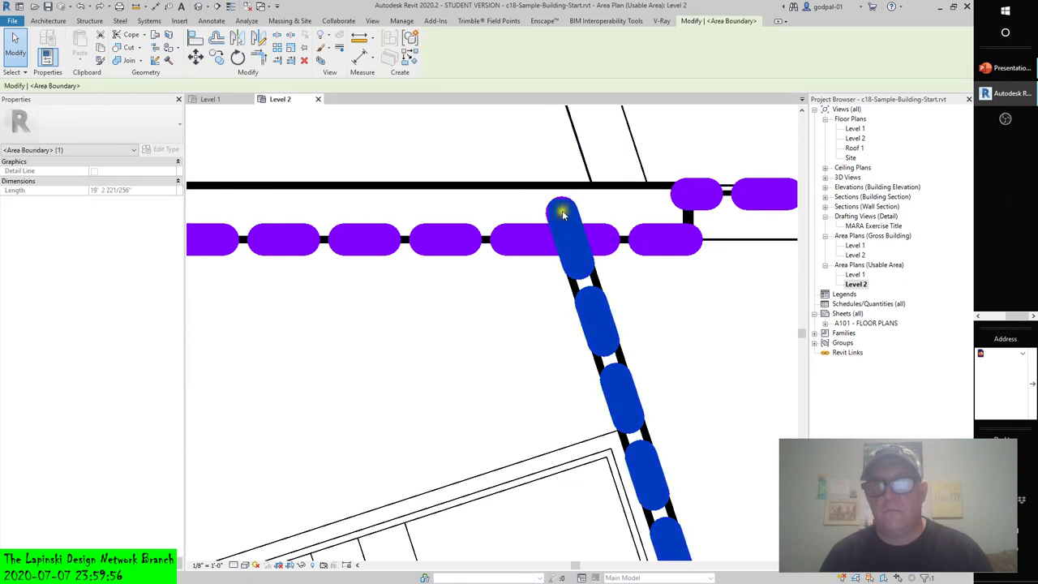
pyautogui.press('c')
pyautogui.press('s')
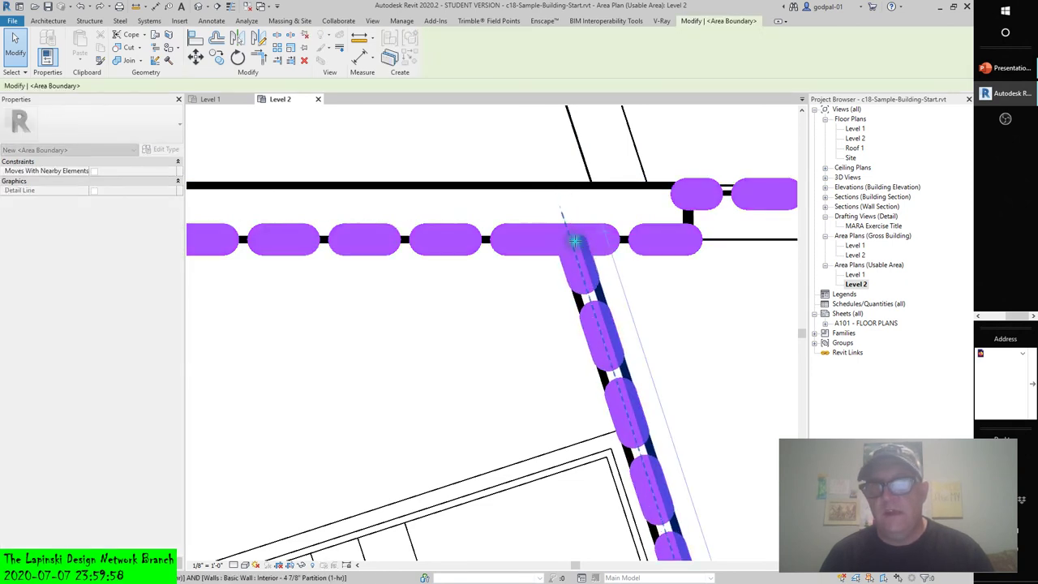
pyautogui.press('Escape')
pyautogui.click(575, 260)
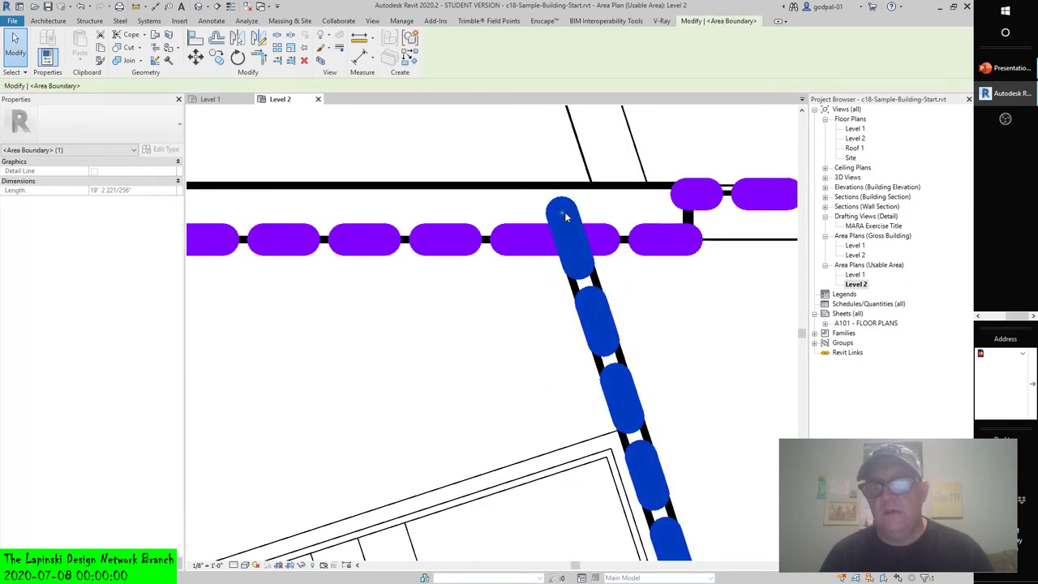
pyautogui.moveTo(559, 213); pyautogui.dragTo(576, 243)
# Step: Shorten the left diagonal boundary to 23' 8" so its top end sits on the horizontal boundary
pyautogui.click(410, 397)
pyautogui.scroll(-2, 340, 429)
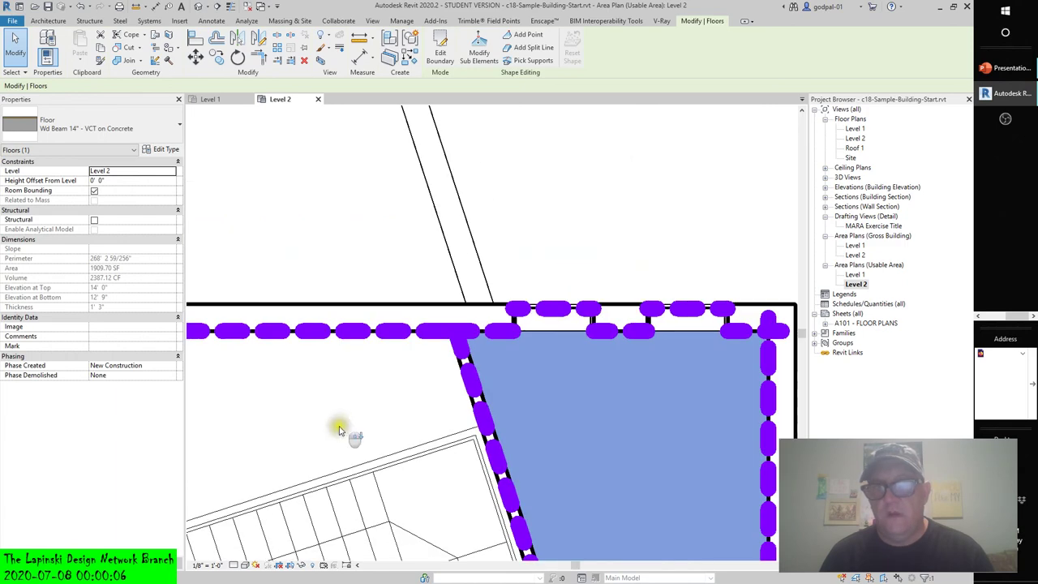
pyautogui.scroll(3, 608, 357)
pyautogui.click(607, 357)
pyautogui.scroll(4, 353, 328)
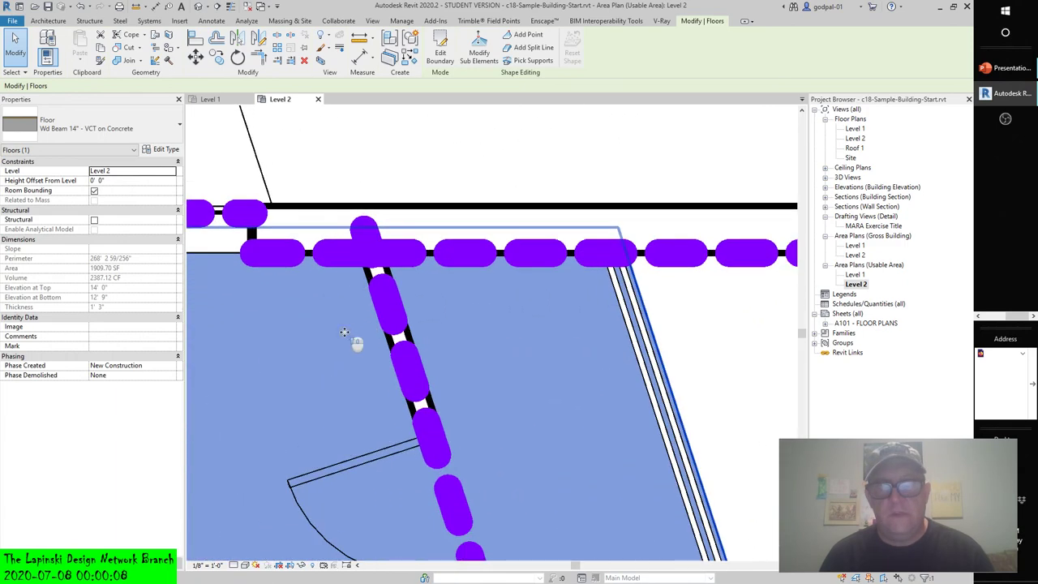
pyautogui.click(389, 316)
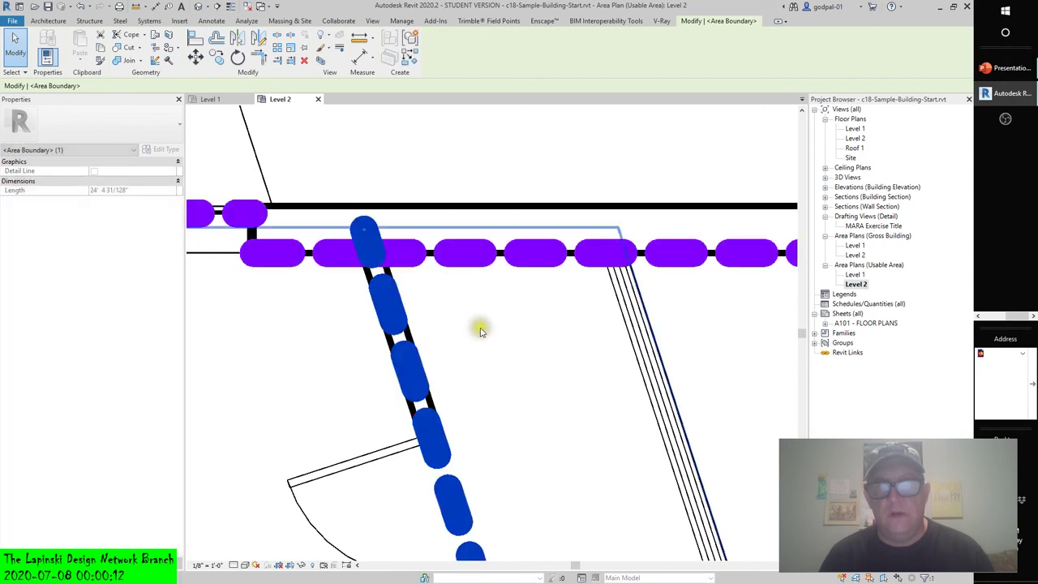
pyautogui.click(354, 250)
pyautogui.click(390, 305)
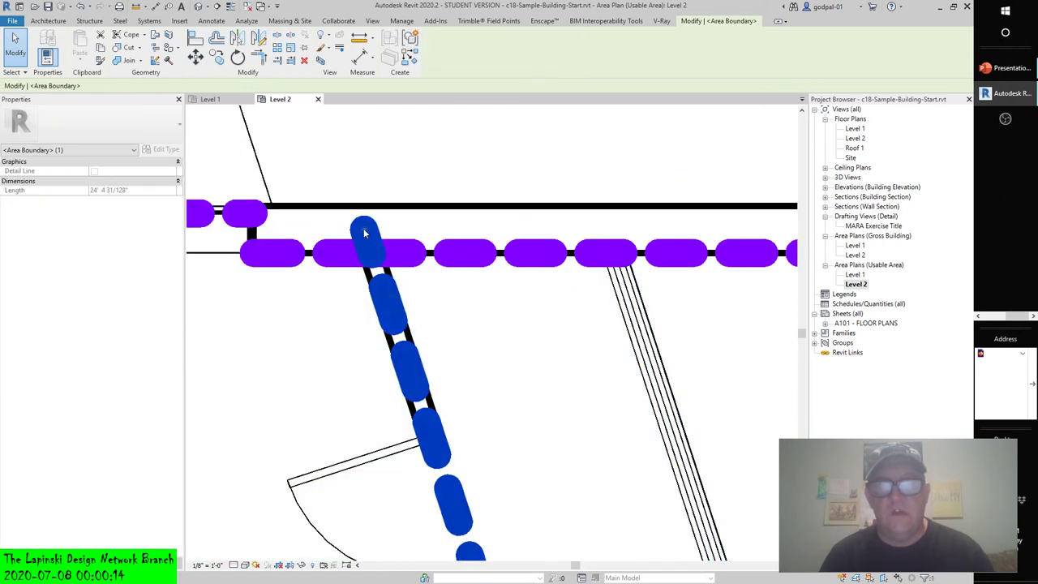
pyautogui.moveTo(370, 244); pyautogui.dragTo(385, 284)
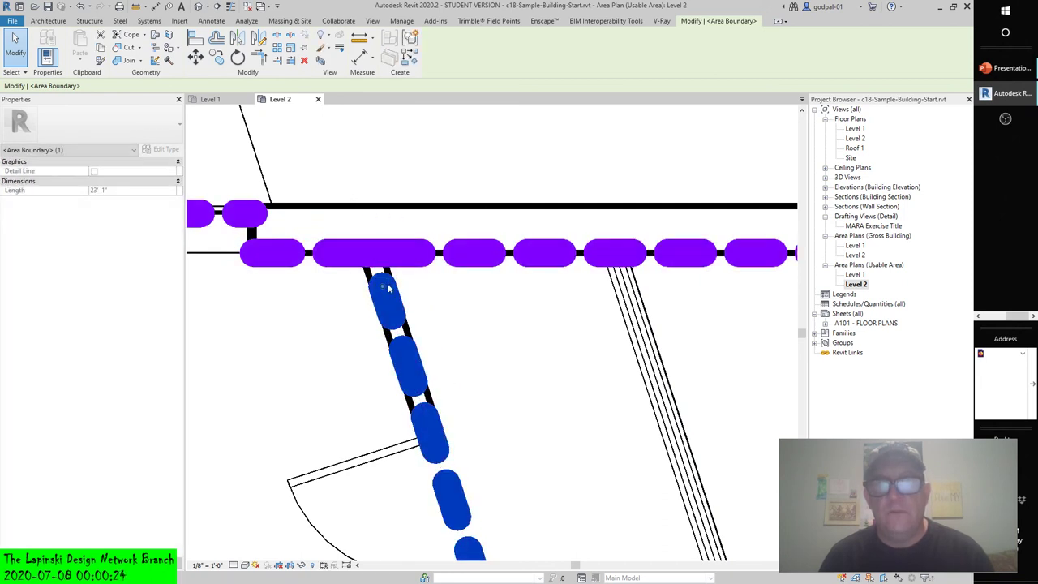
pyautogui.moveTo(365, 235); pyautogui.dragTo(375, 264)
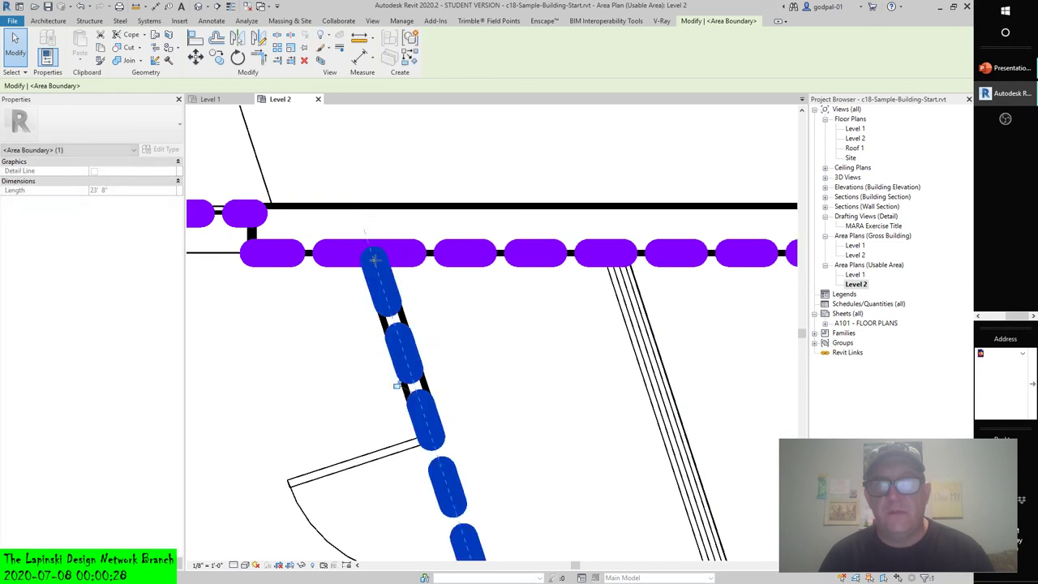
pyautogui.scroll(-2, 495, 314)
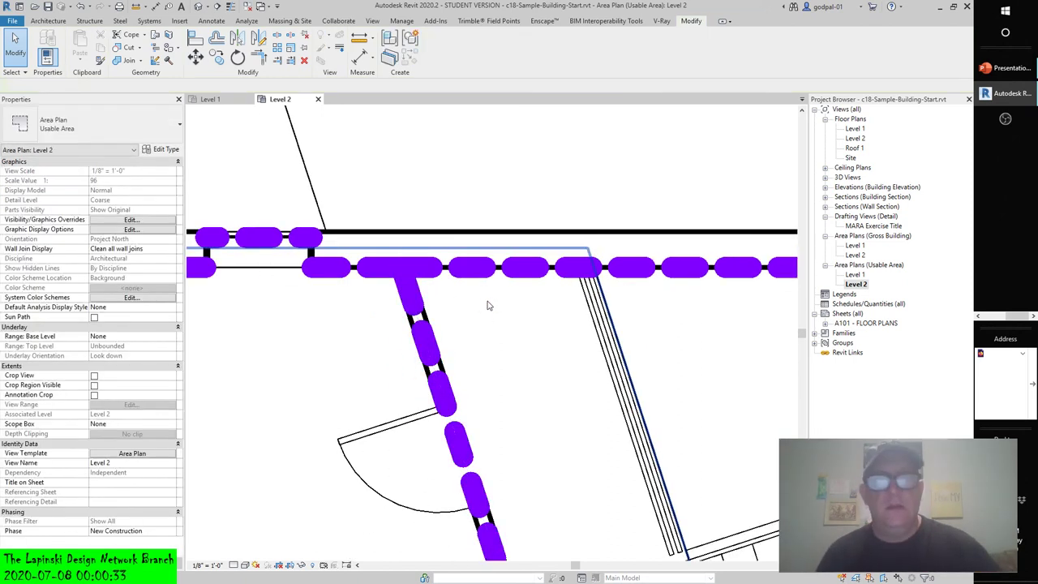
# Step: Pan to inspect the stair core and railing around the finished Level 2 boundaries
pyautogui.press('Escape')
pyautogui.scroll(-5, 495, 308)
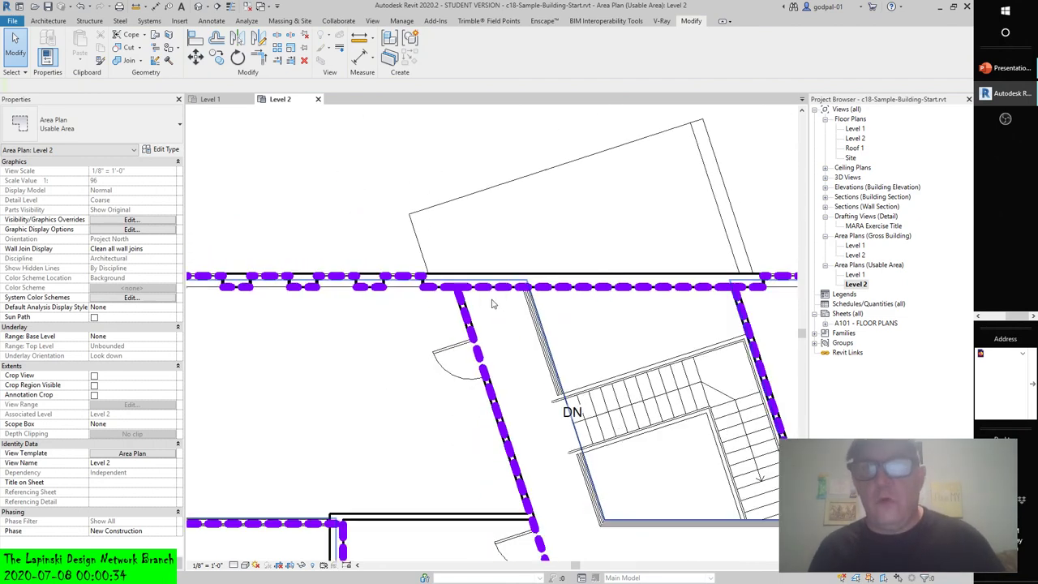
pyautogui.moveTo(527, 332); pyautogui.dragTo(504, 248, button='middle')
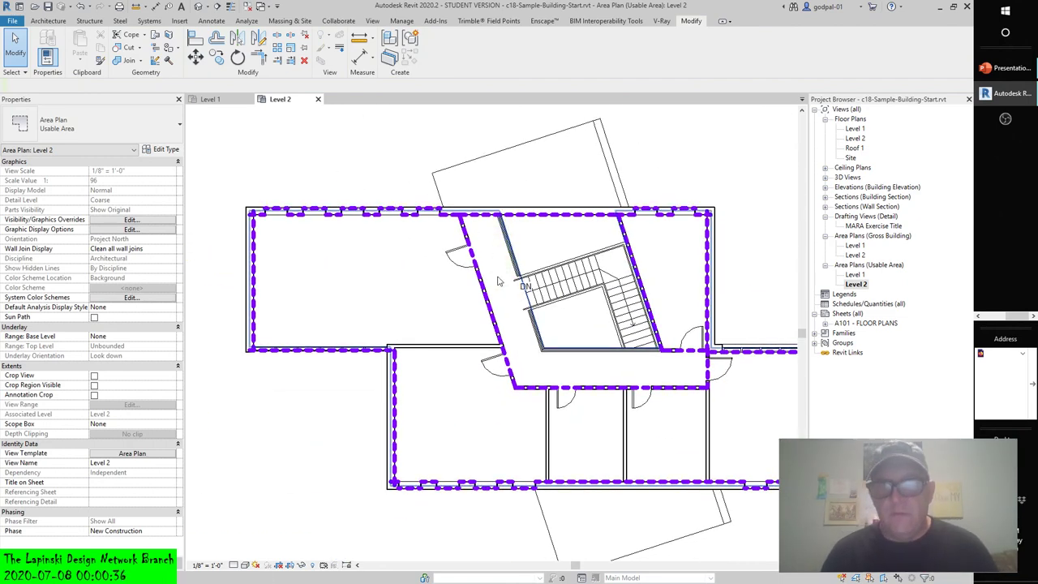
pyautogui.click(507, 249)
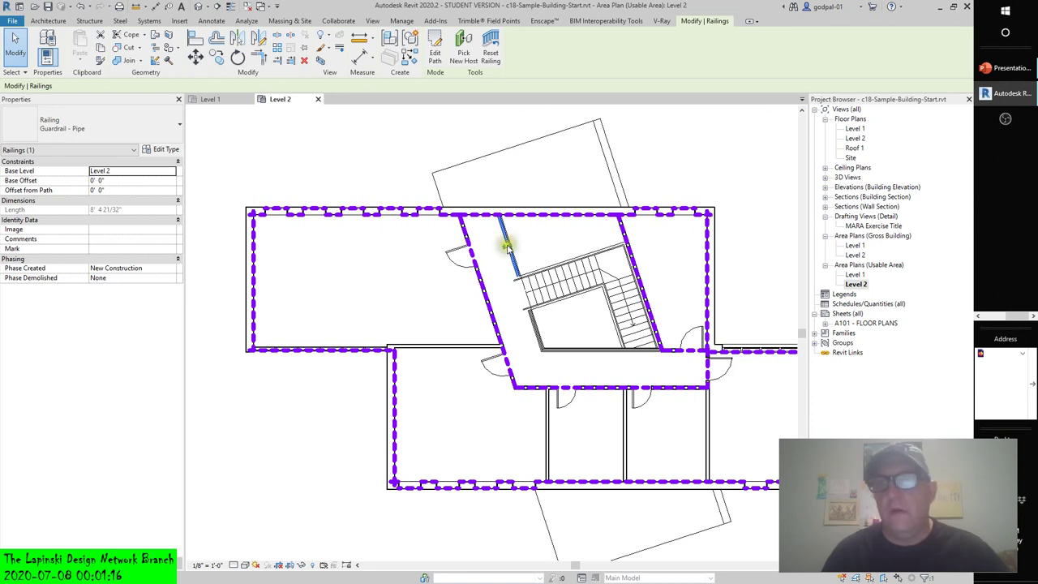
# Step: Zoom the Level 2 plan to fit, then bring Debut Professional to the front
pyautogui.press('z')
pyautogui.press('f')
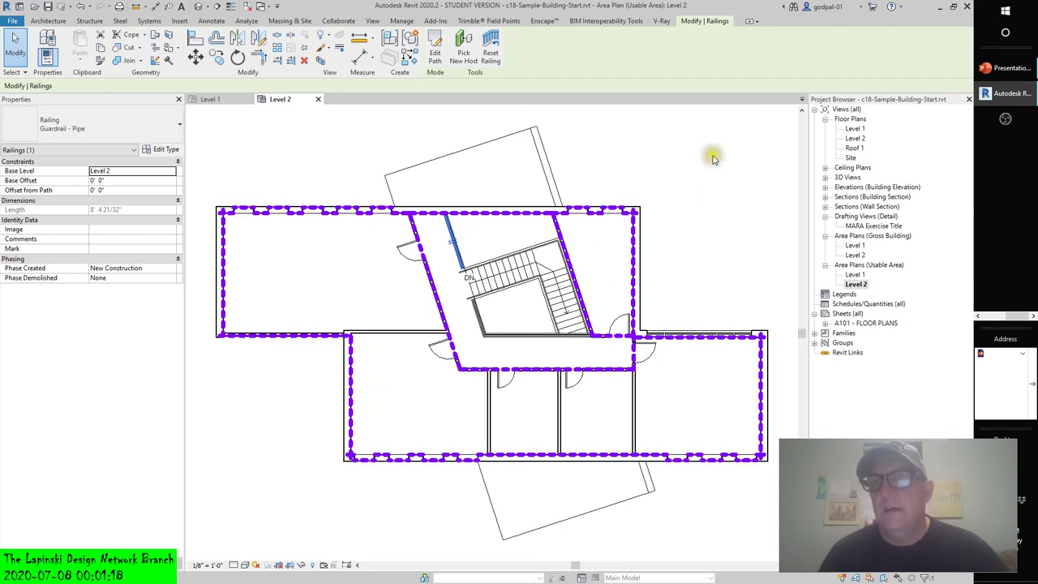
pyautogui.click(996, 318)
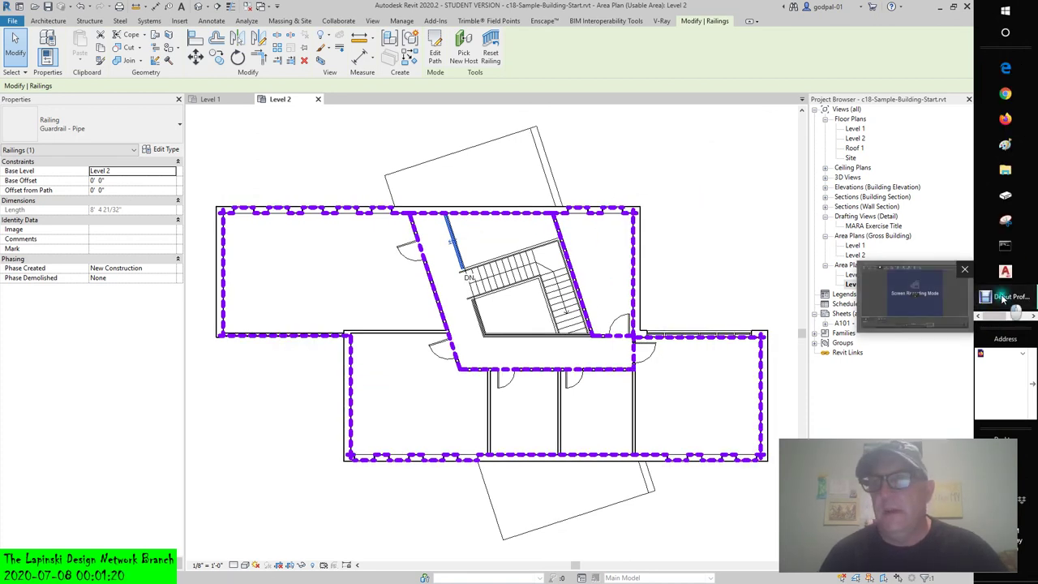
pyautogui.click(1002, 299)
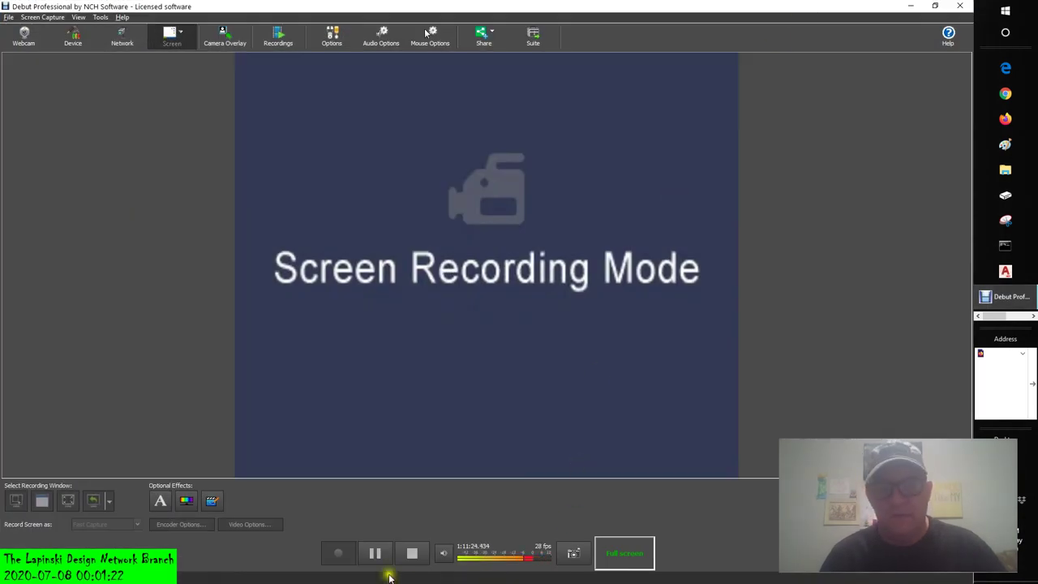